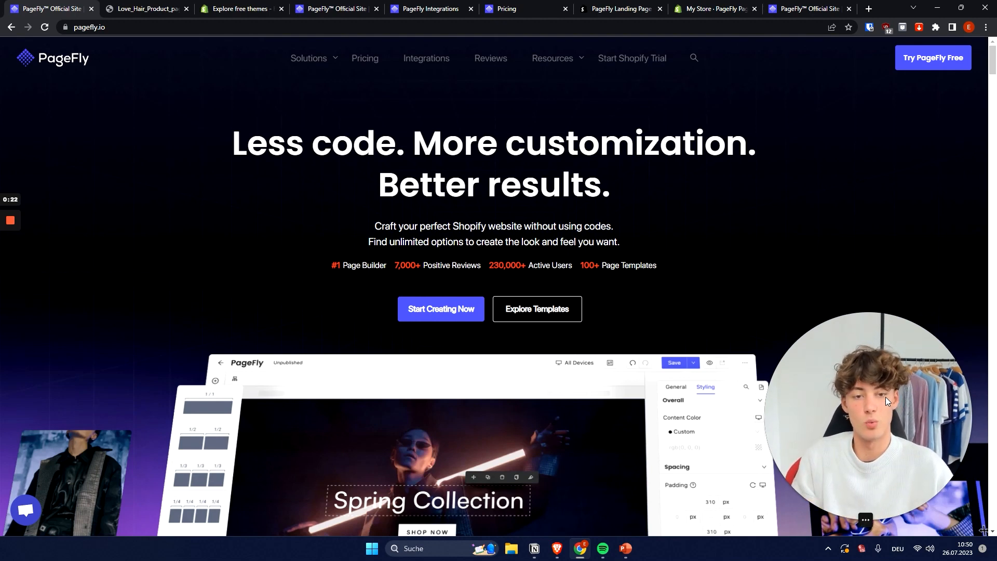
drag(870, 446, 918, 475)
mouse_move(300, 113)
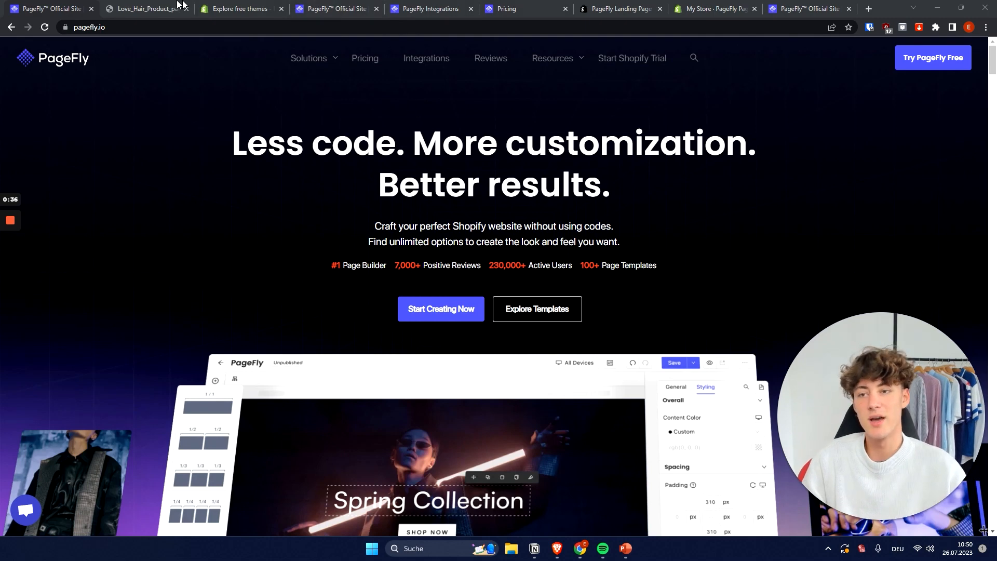
- View the Love Hair product page example and look through Shopify's free themes collection
click(146, 9)
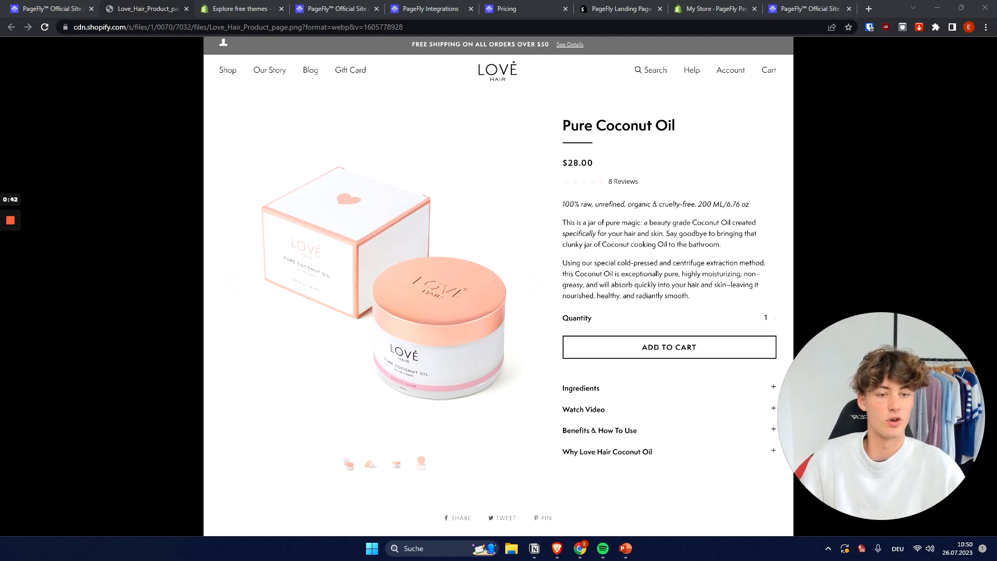
click(224, 13)
scroll(474, 155, down, 1)
scroll(568, 368, down, 9)
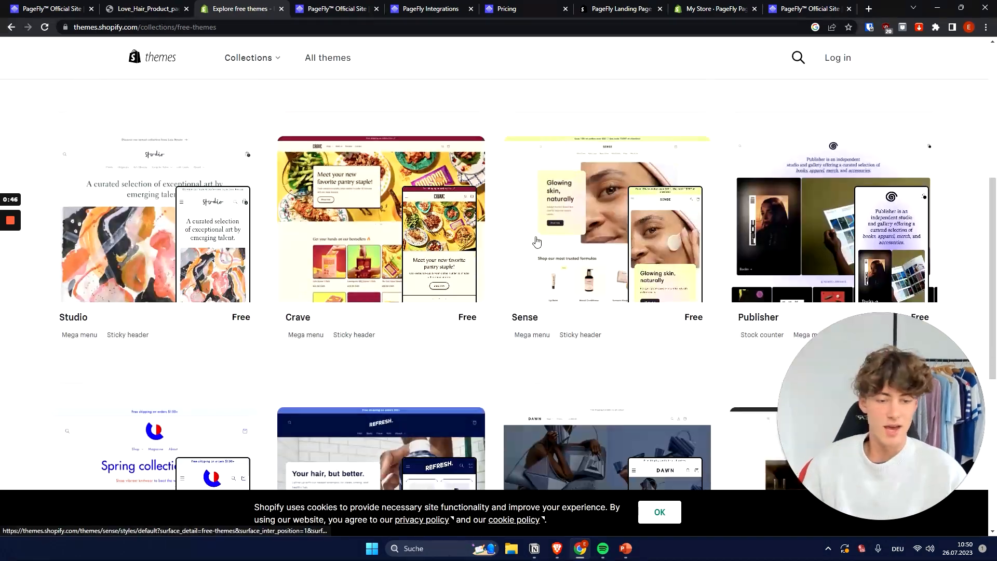
scroll(575, 291, up, 7)
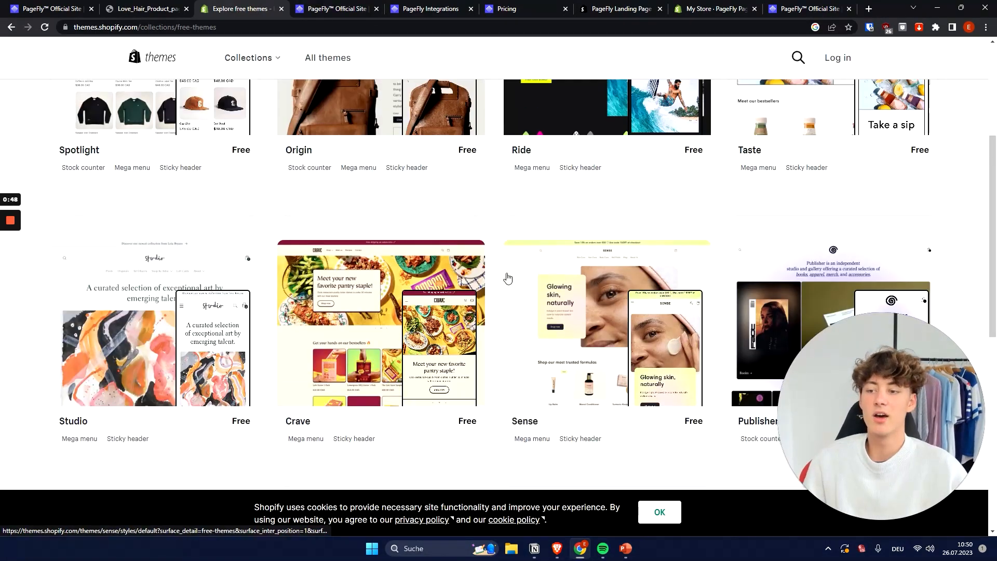
scroll(634, 311, up, 4)
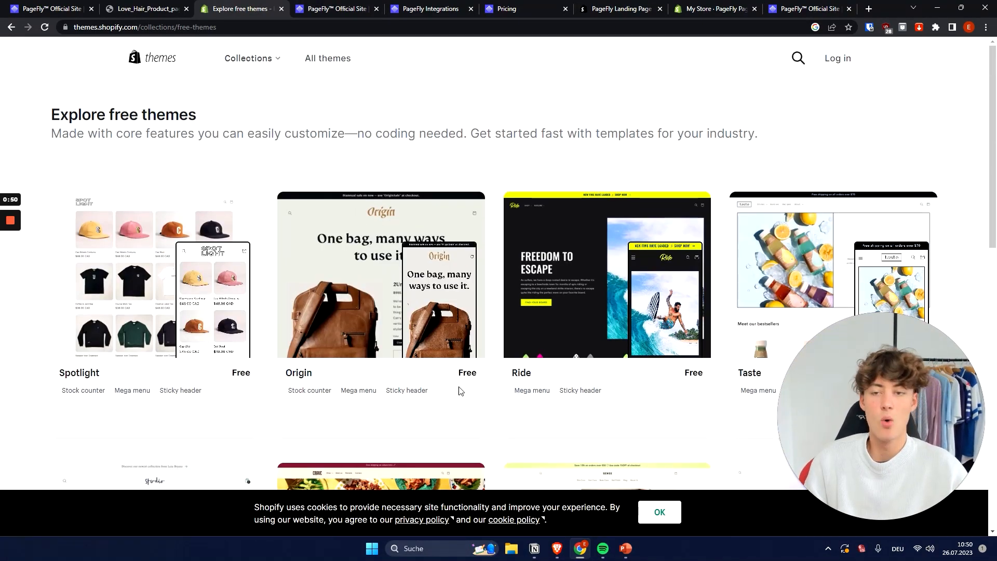
- Return to the PageFly homepage and look at the section on trusted Ecommerce brands
click(56, 8)
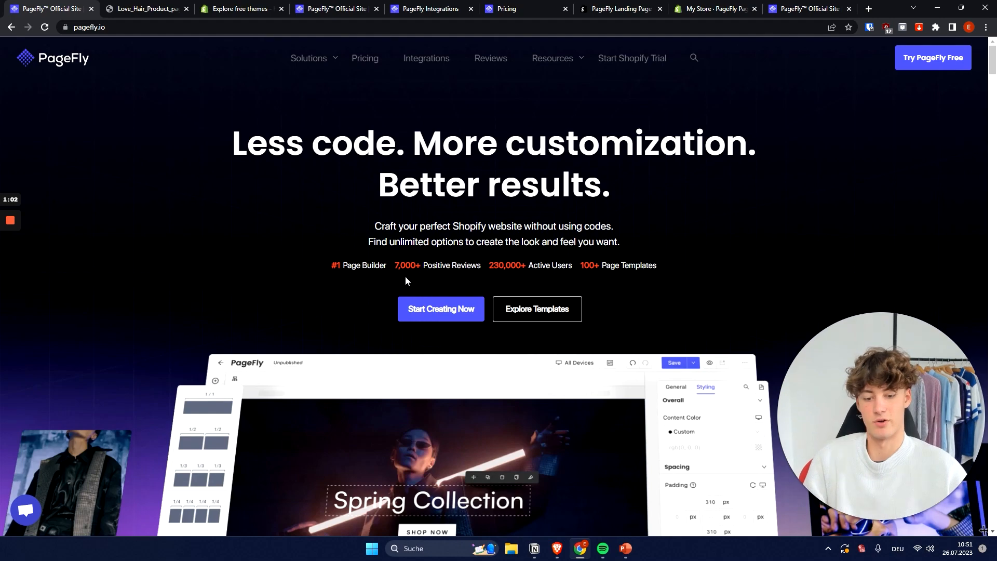
scroll(423, 162, down, 14)
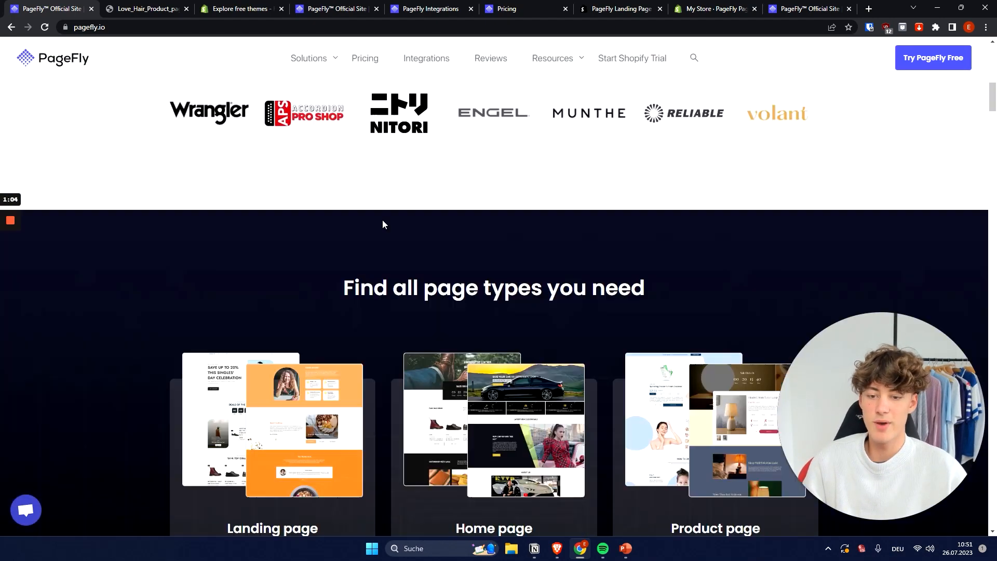
scroll(453, 265, down, 2)
scroll(477, 327, up, 8)
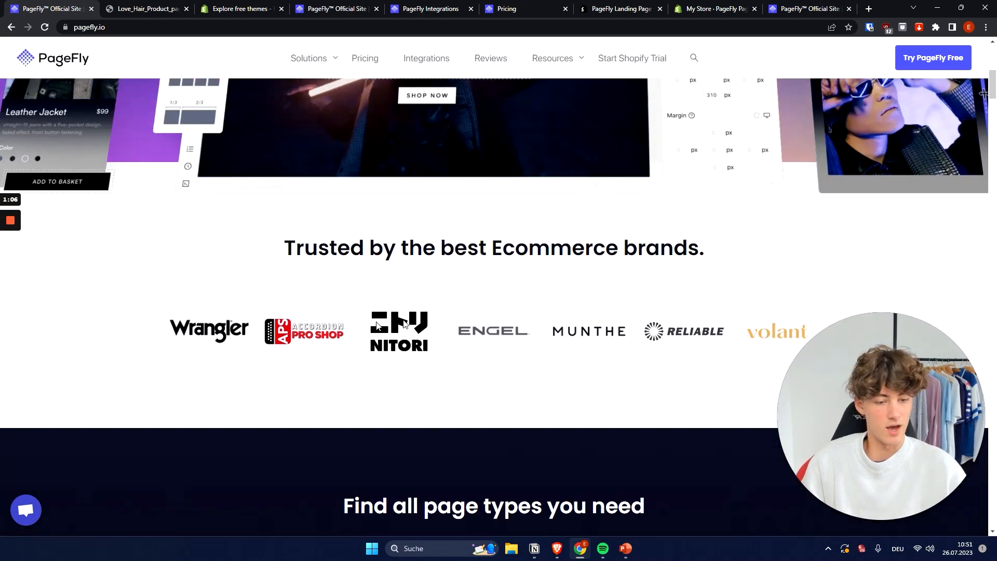
key(alt+Tab)
- Examine the page types PageFly offers, from landing, home and product pages to collection, password and blog post pages
scroll(229, 395, down, 7)
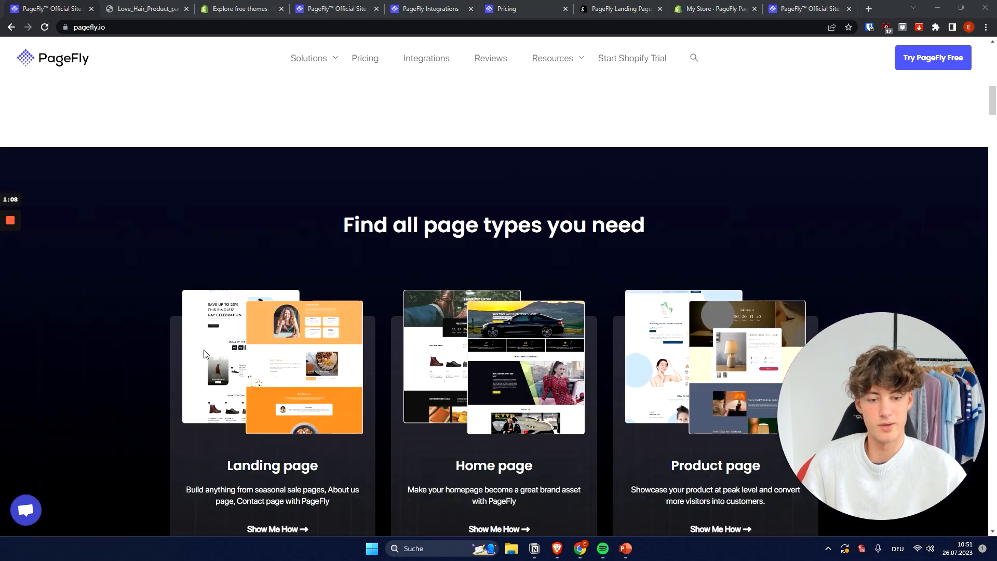
scroll(251, 453, down, 3)
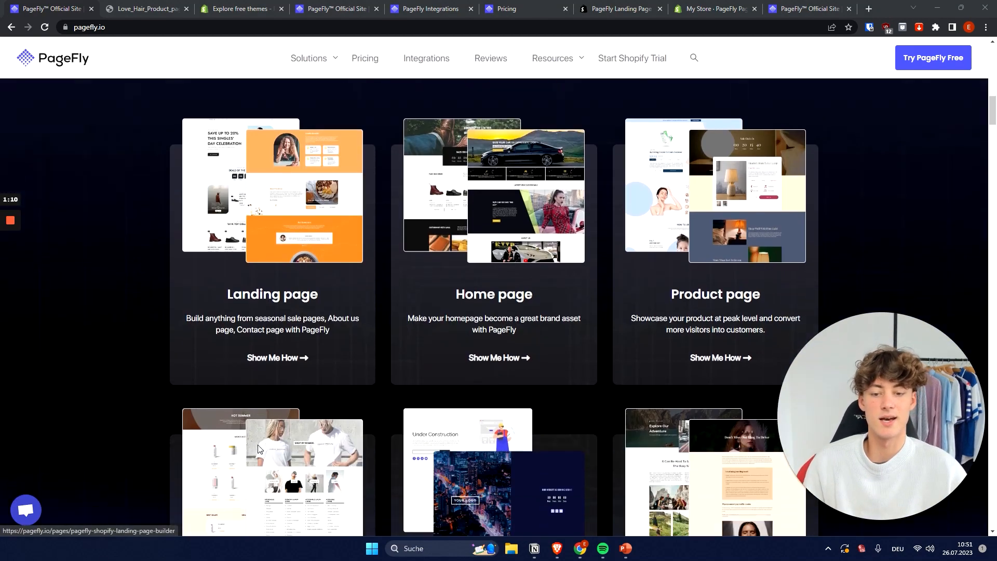
double_click(249, 227)
drag(451, 227, 535, 227)
click(627, 224)
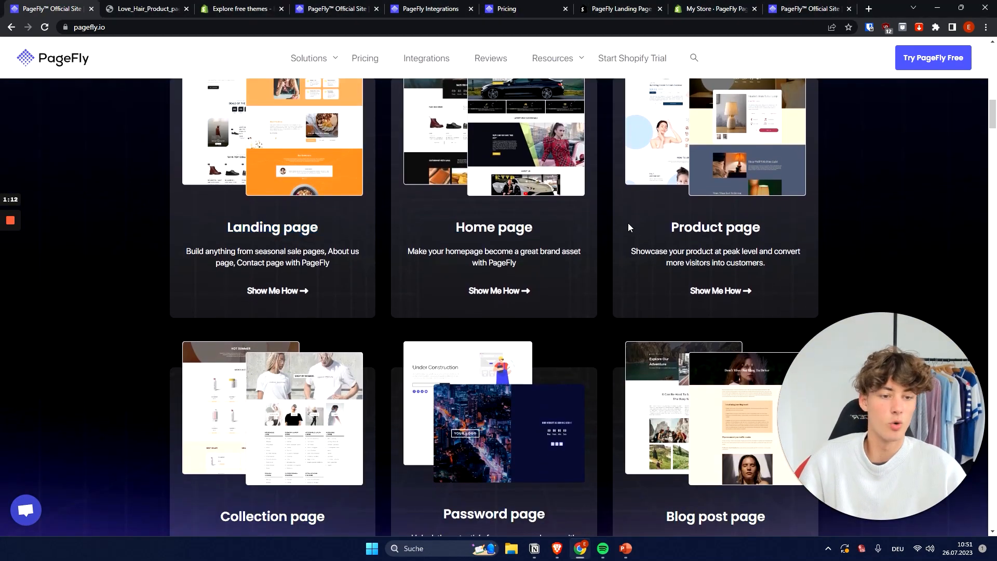
scroll(493, 307, down, 3)
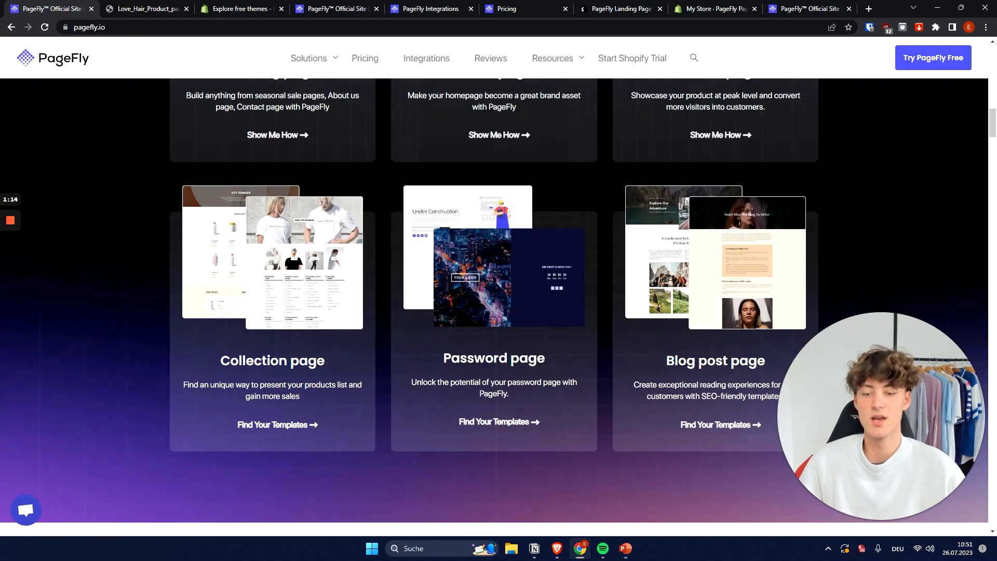
drag(556, 357, 461, 358)
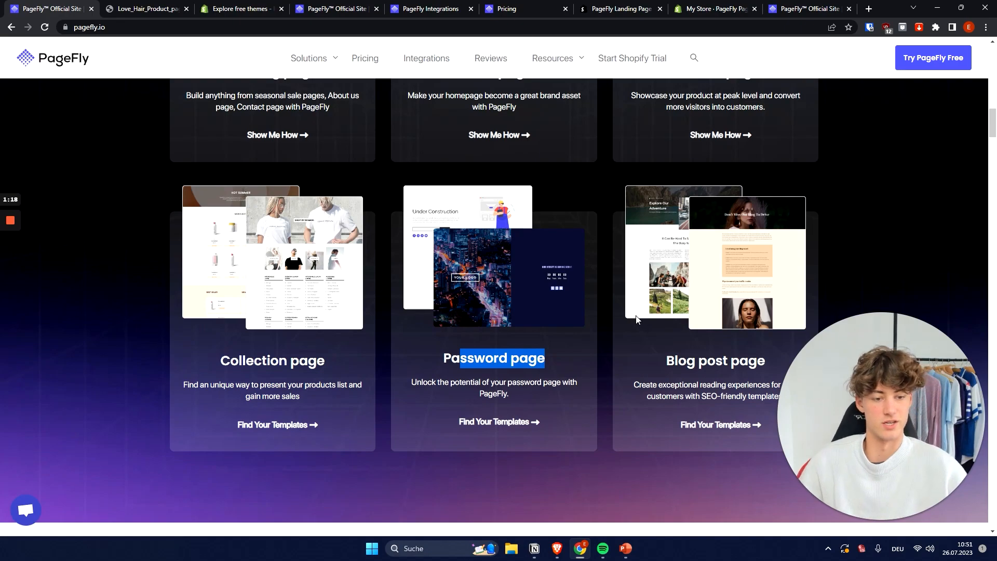
click(513, 410)
scroll(513, 410, up, 2)
scroll(390, 273, up, 3)
scroll(390, 274, down, 1)
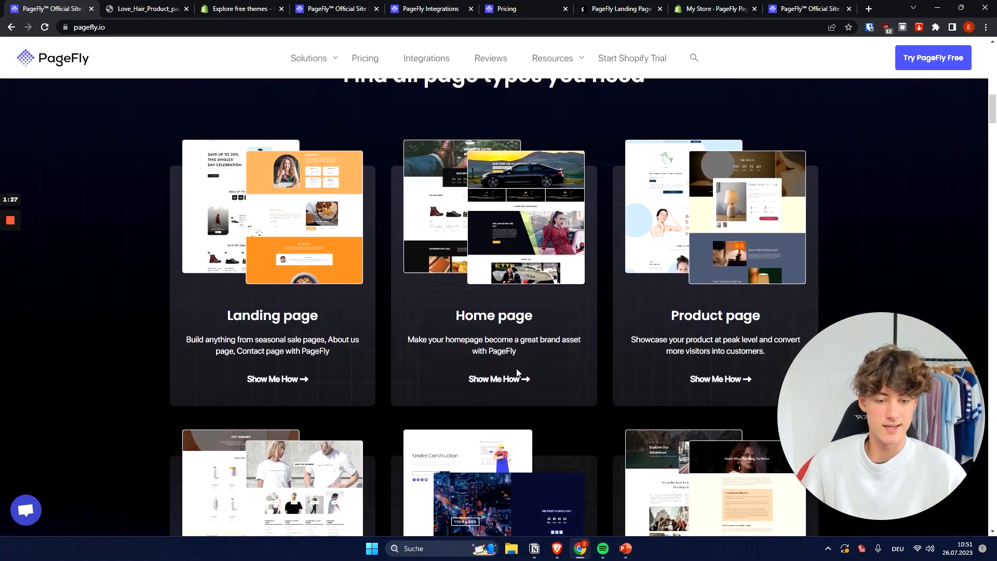
- Read the store customization section on no-code drag and drop and app integration
scroll(390, 273, down, 12)
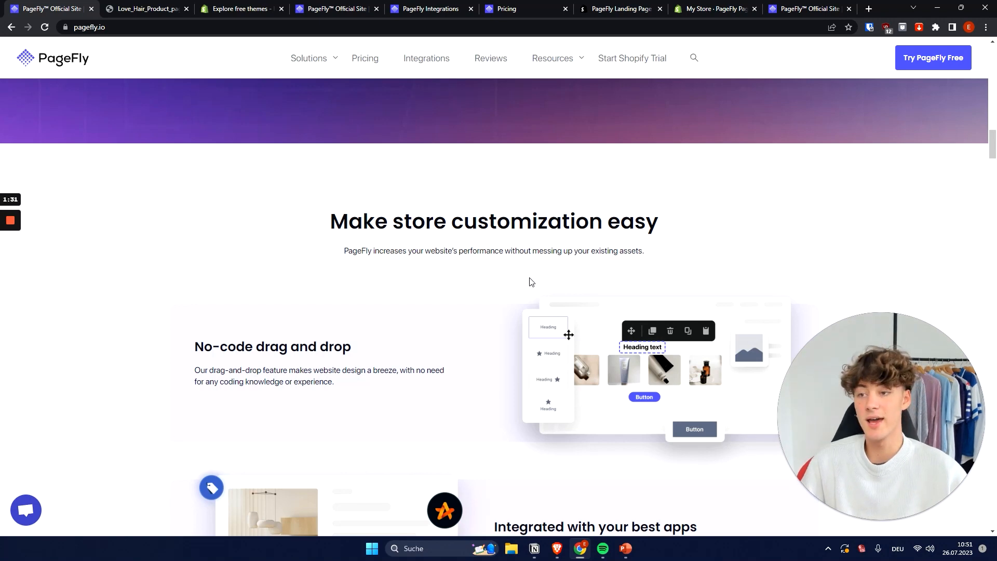
drag(392, 350, 179, 338)
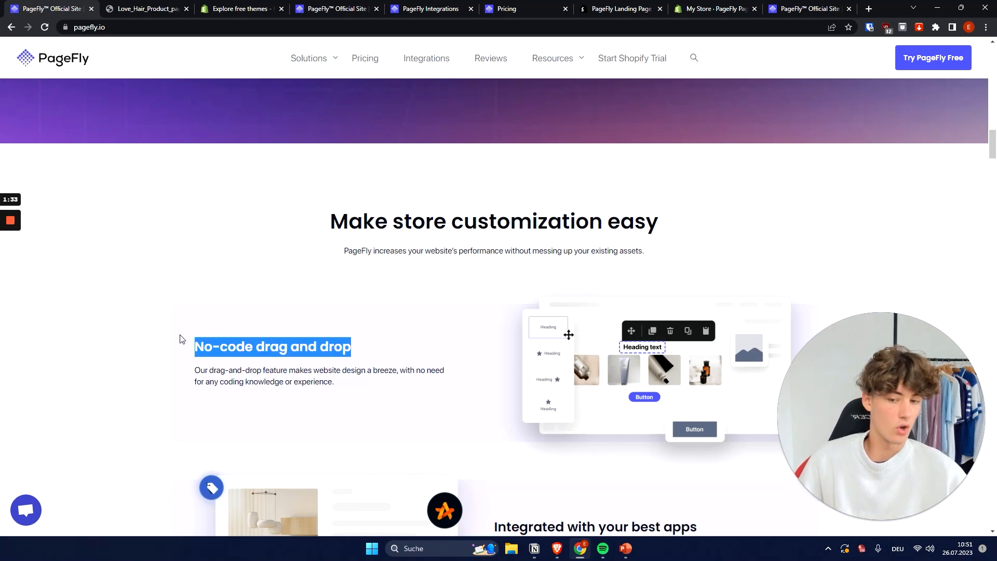
click(371, 322)
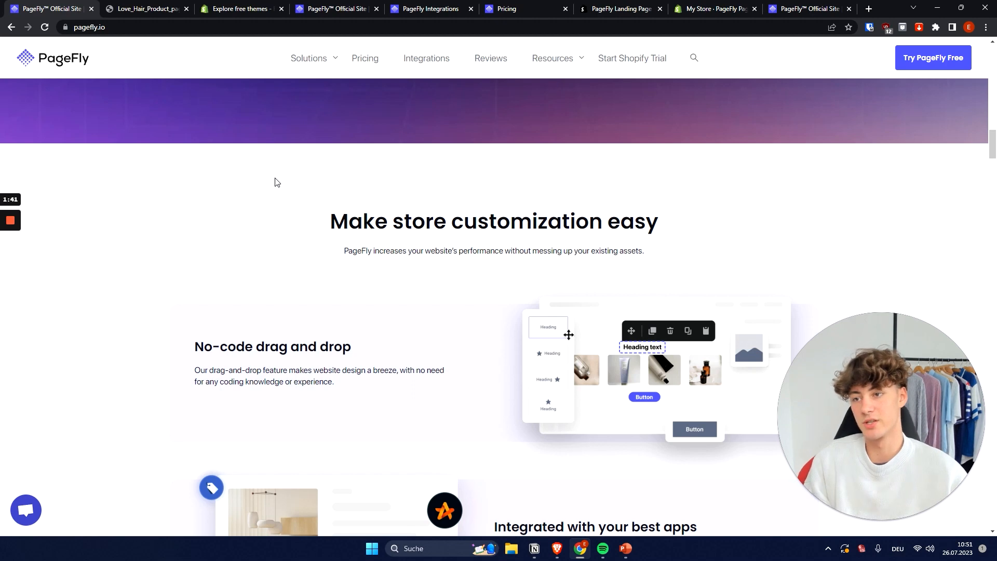
scroll(603, 483, down, 3)
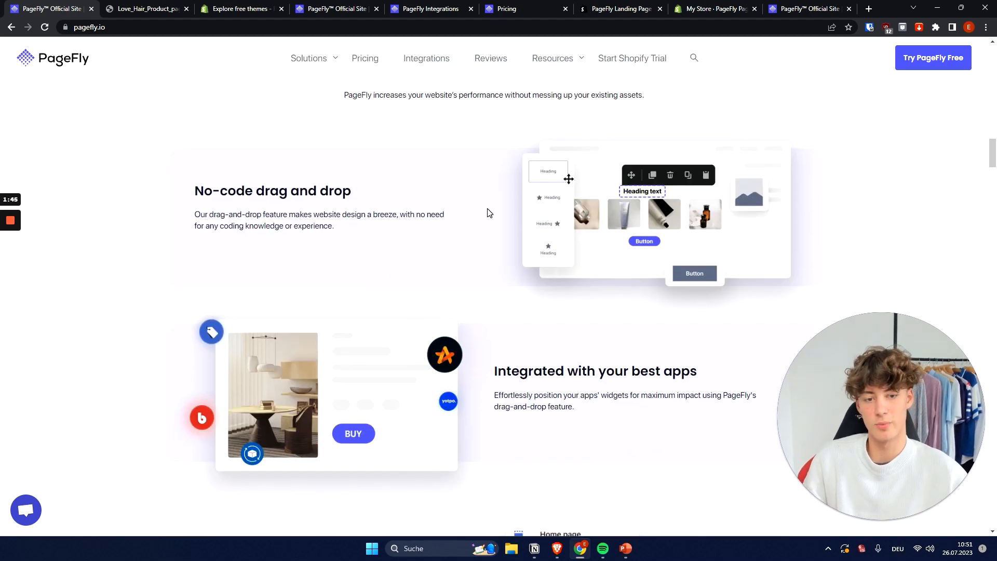
scroll(499, 311, down, 1)
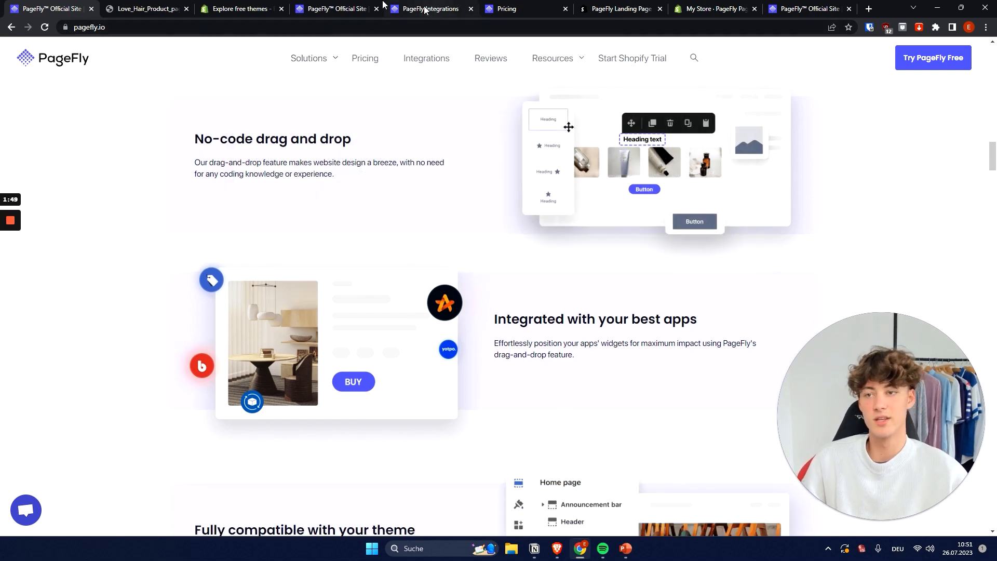
- Place the PageFly Integrations page beside the homepage and examine its review apps, including Judge.me and Vitals
drag(426, 9, 145, 9)
scroll(378, 357, down, 5)
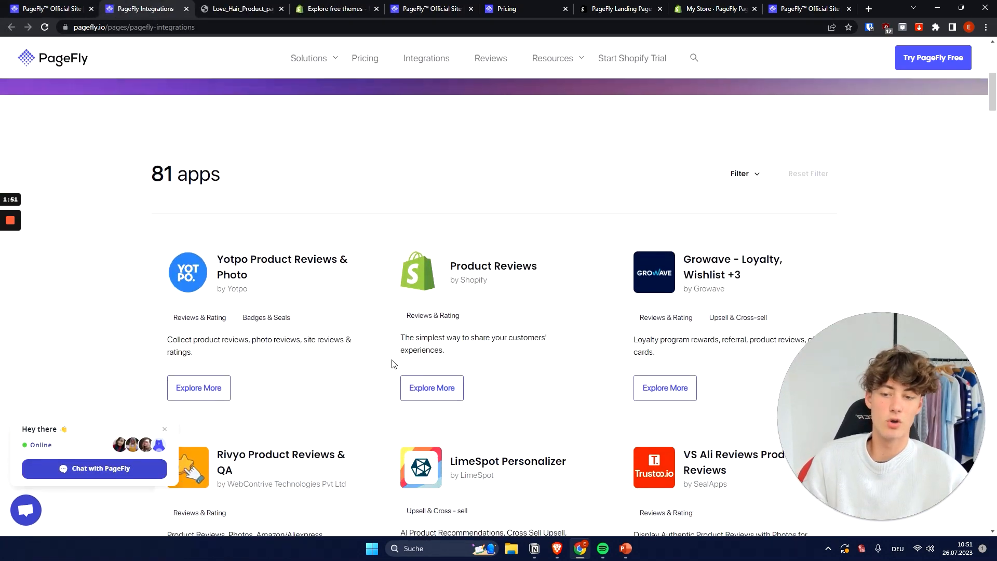
scroll(392, 357, down, 3)
scroll(524, 344, down, 3)
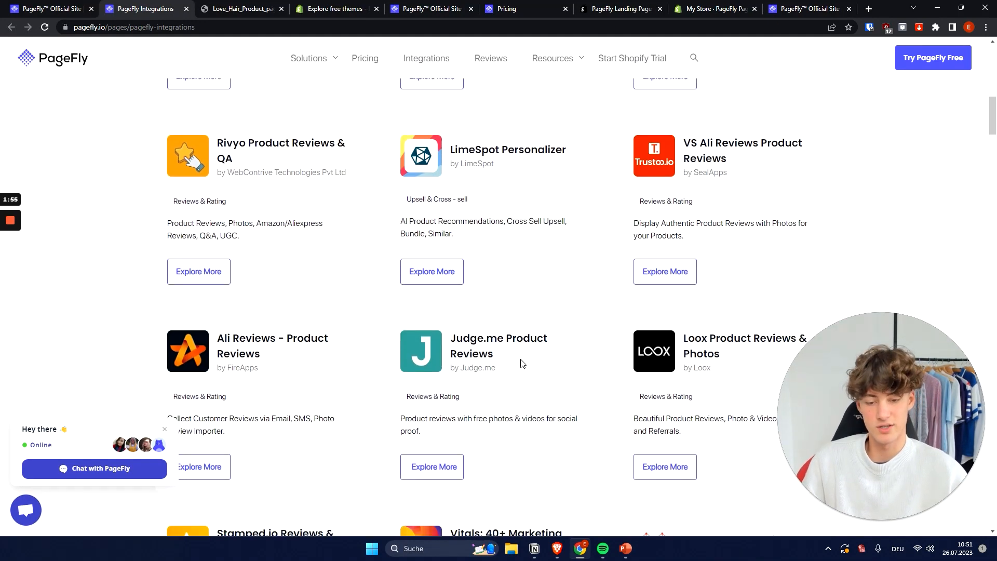
drag(522, 363, 450, 337)
scroll(521, 362, down, 5)
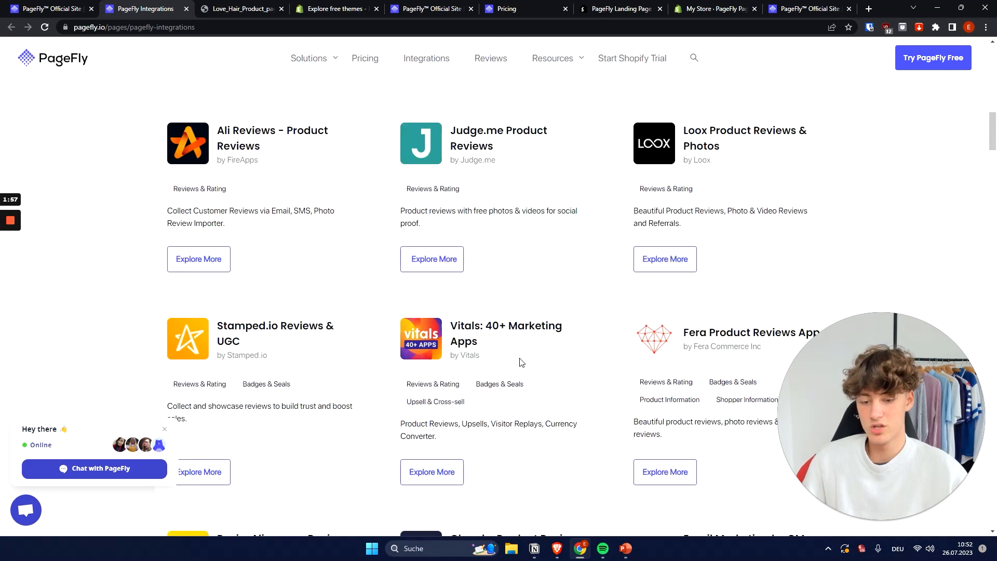
triple_click(524, 301)
scroll(524, 301, up, 10)
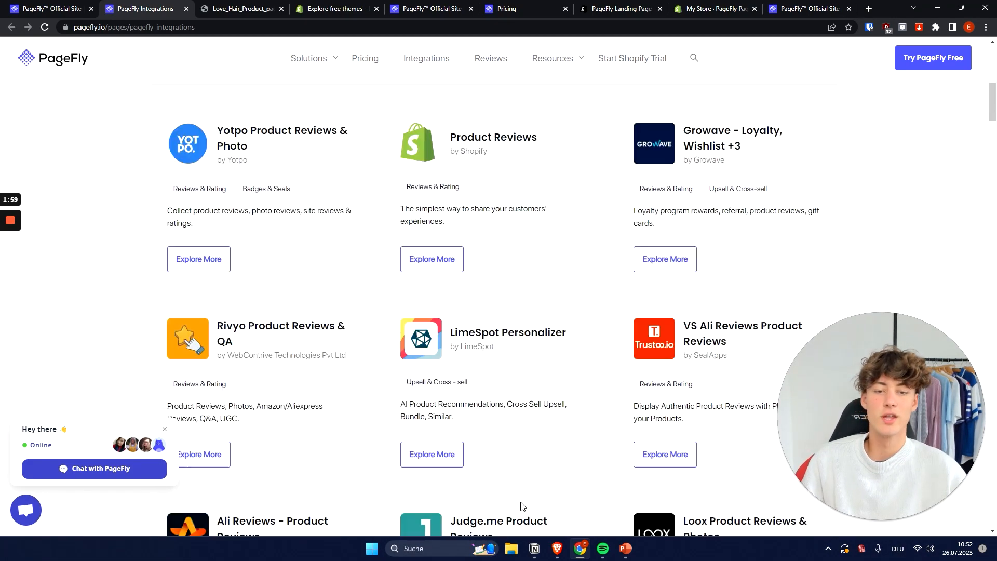
- Browse further through the integrations list down to the upsell and cross-sell apps
scroll(511, 394, down, 6)
scroll(509, 438, up, 6)
scroll(493, 199, up, 2)
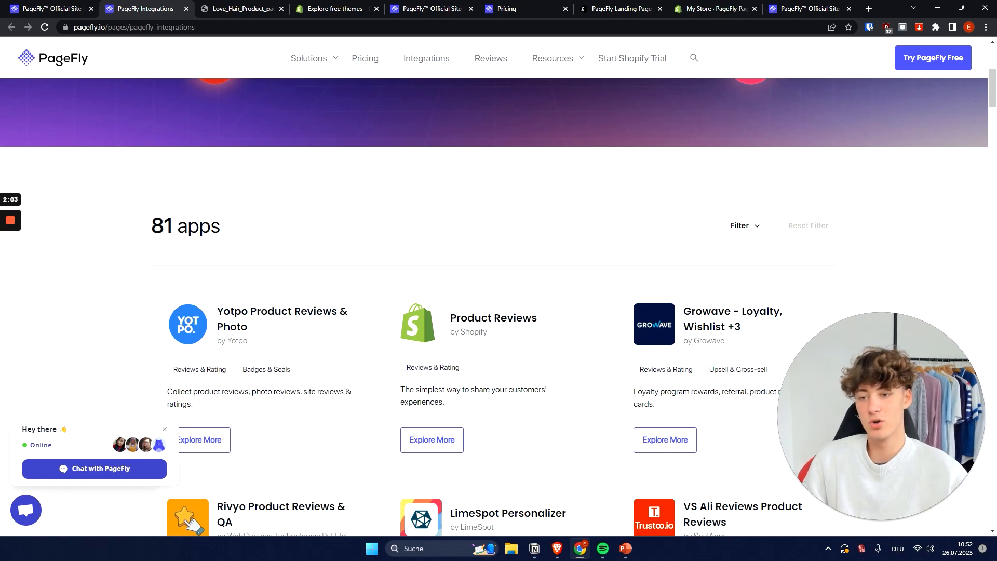
scroll(366, 378, down, 8)
scroll(367, 378, down, 20)
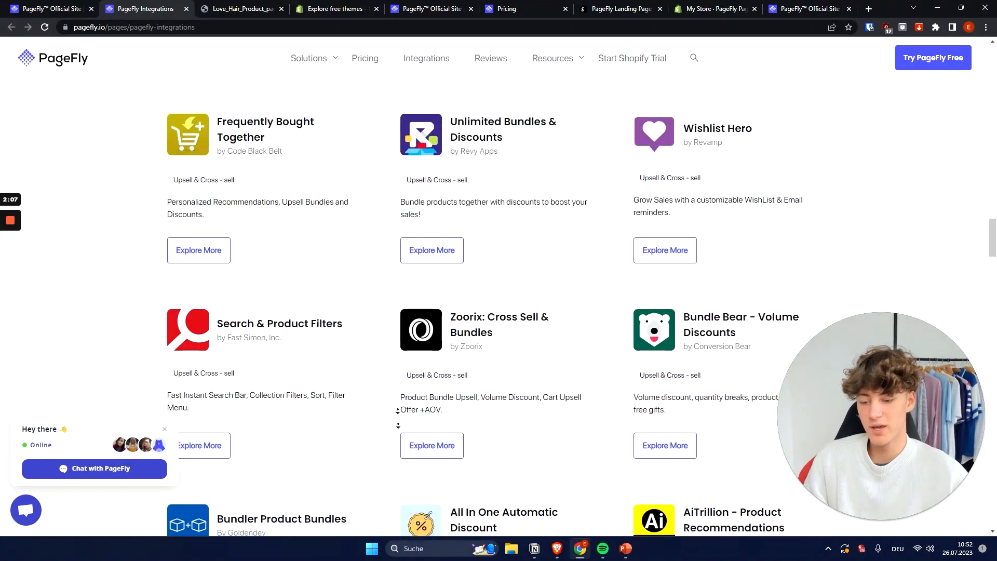
scroll(370, 425, down, 7)
scroll(379, 338, up, 11)
scroll(379, 338, up, 3)
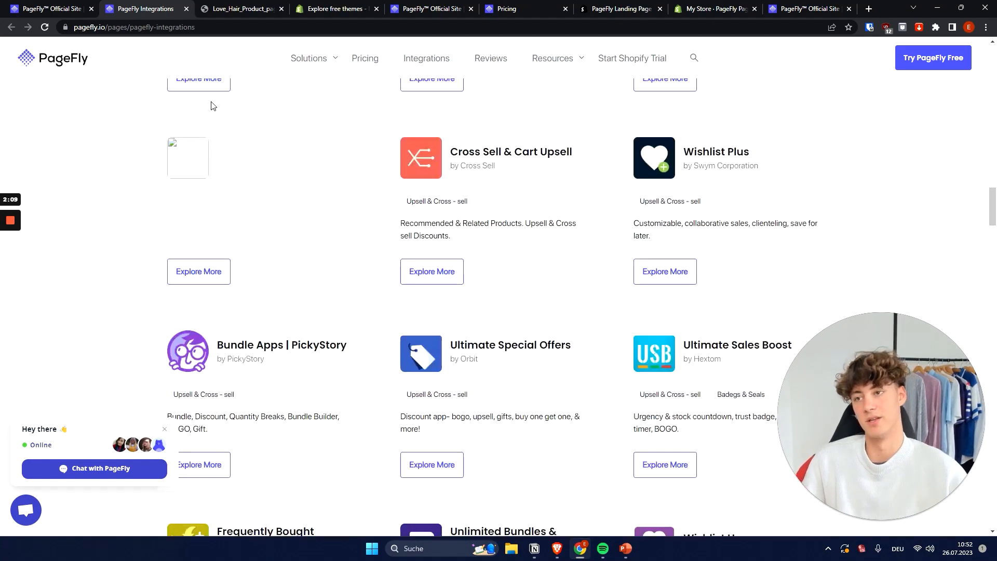
- Go back to the PageFly homepage and read about theme compatibility, mobile display and product styling
click(43, 9)
scroll(432, 367, down, 5)
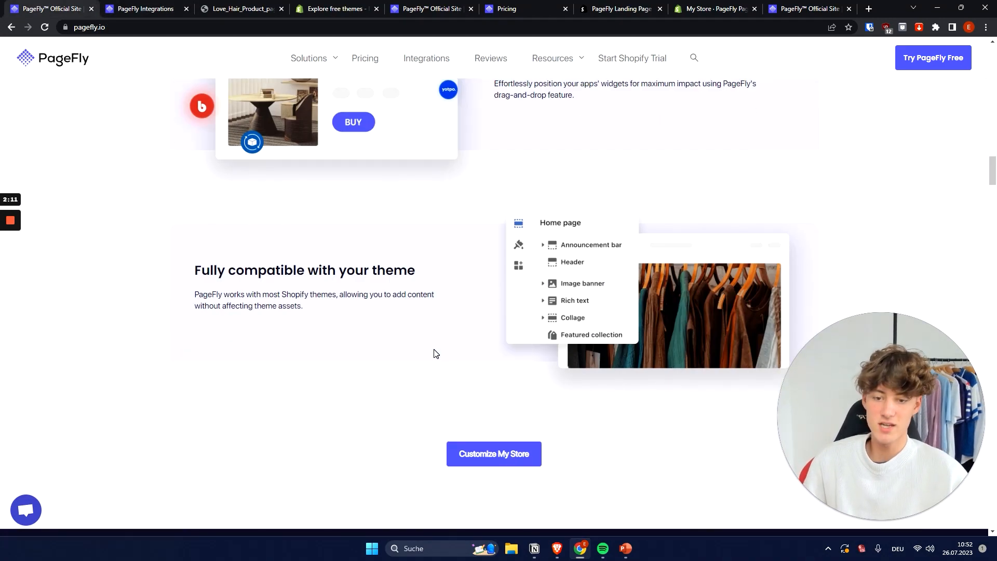
drag(185, 264, 349, 270)
click(489, 265)
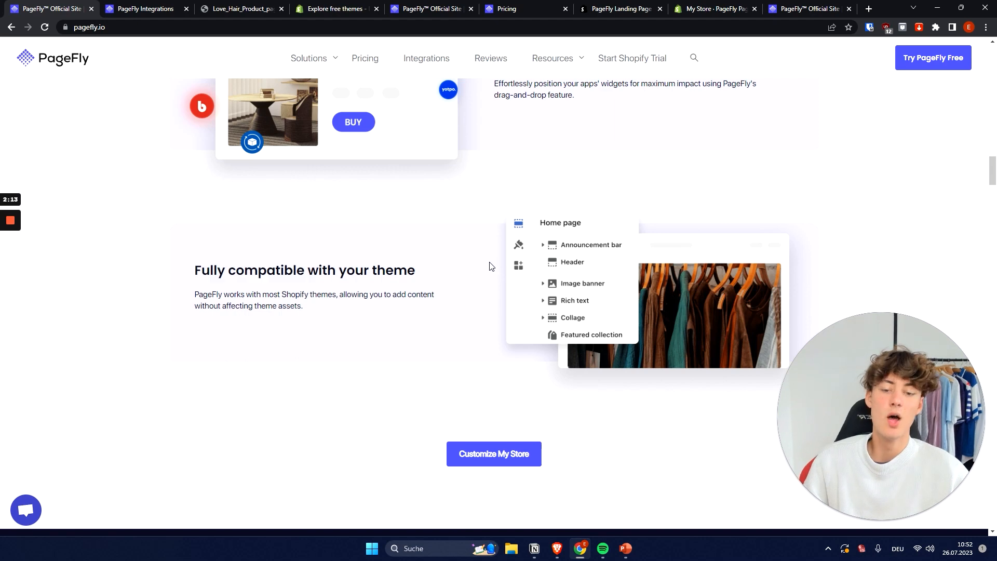
click(889, 446)
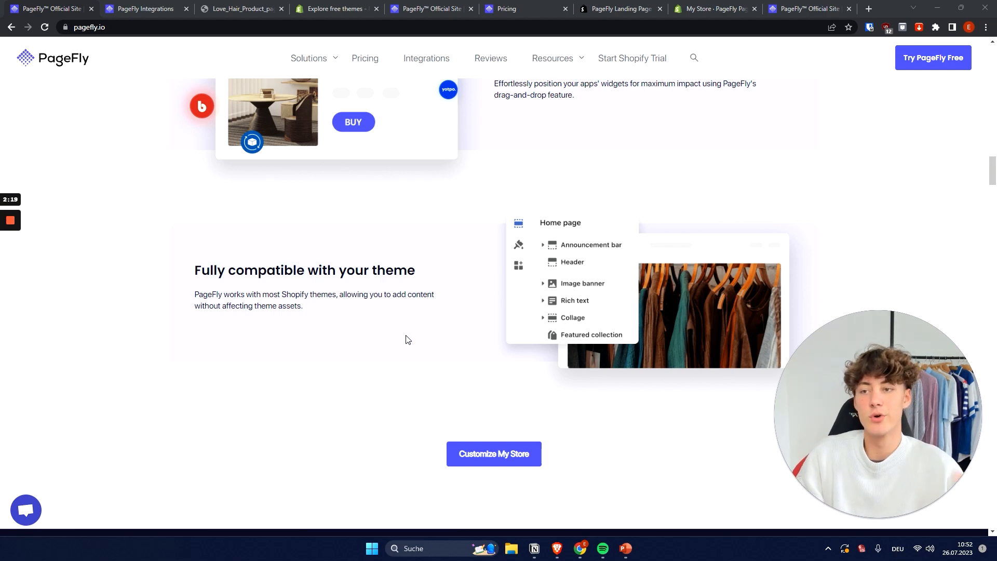
scroll(415, 333, down, 10)
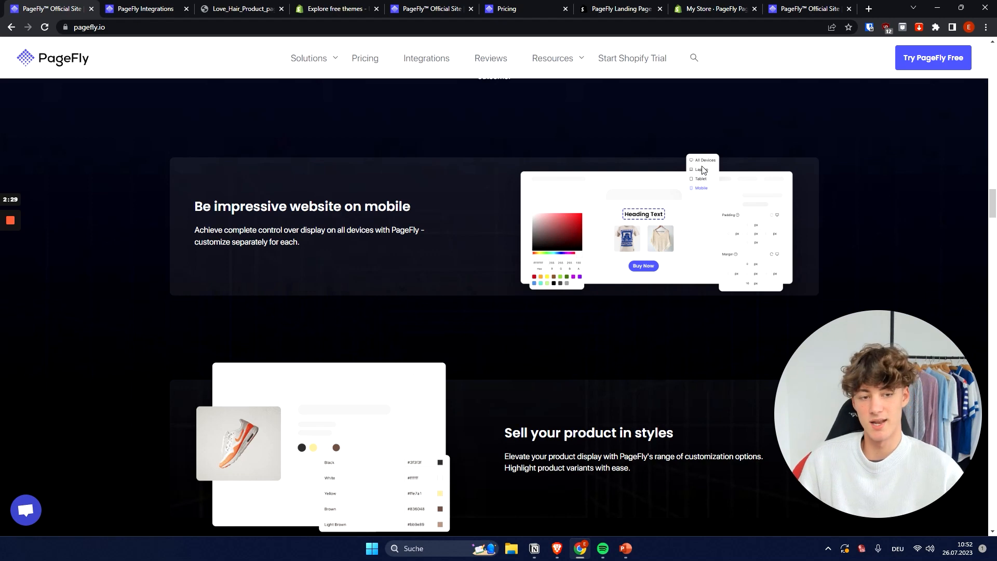
scroll(457, 293, down, 5)
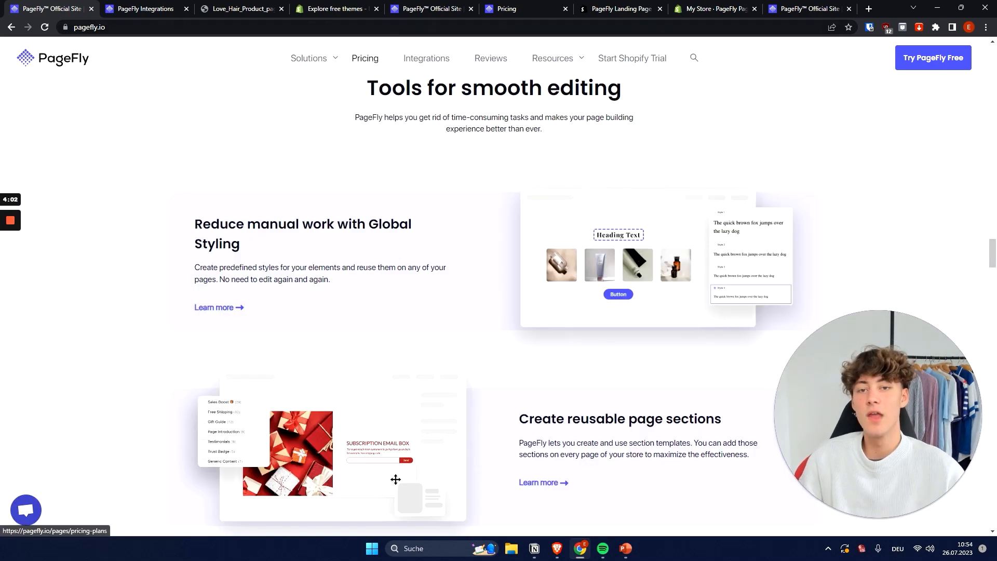
- Open PageFly's pricing plans and examine the Free plan against the feature comparison
click(443, 9)
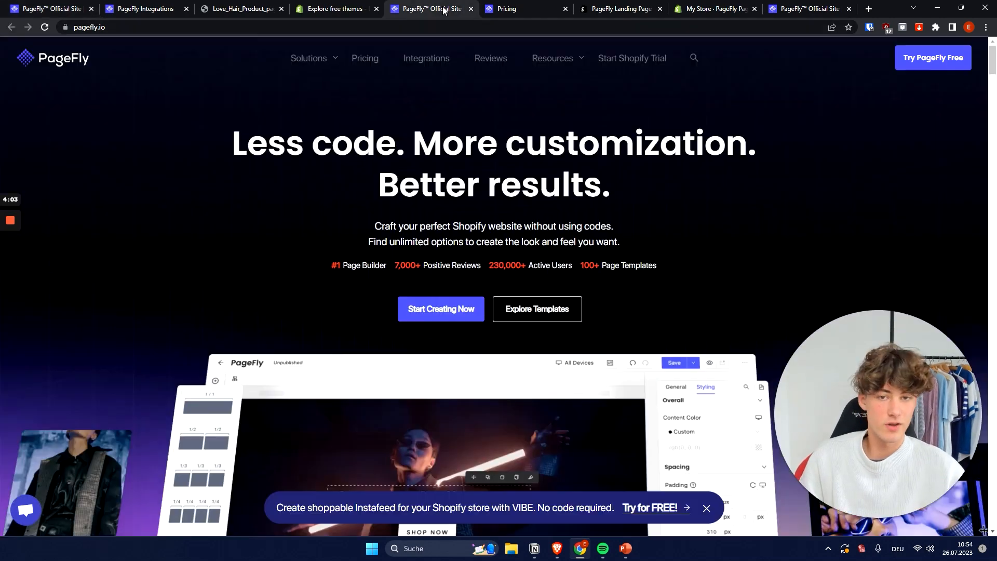
click(506, 9)
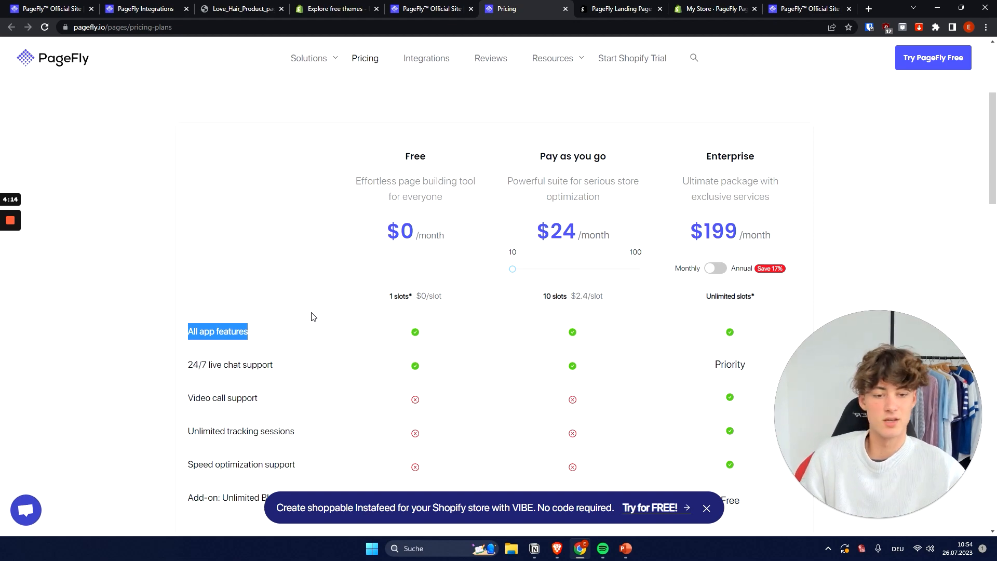
drag(410, 157, 371, 207)
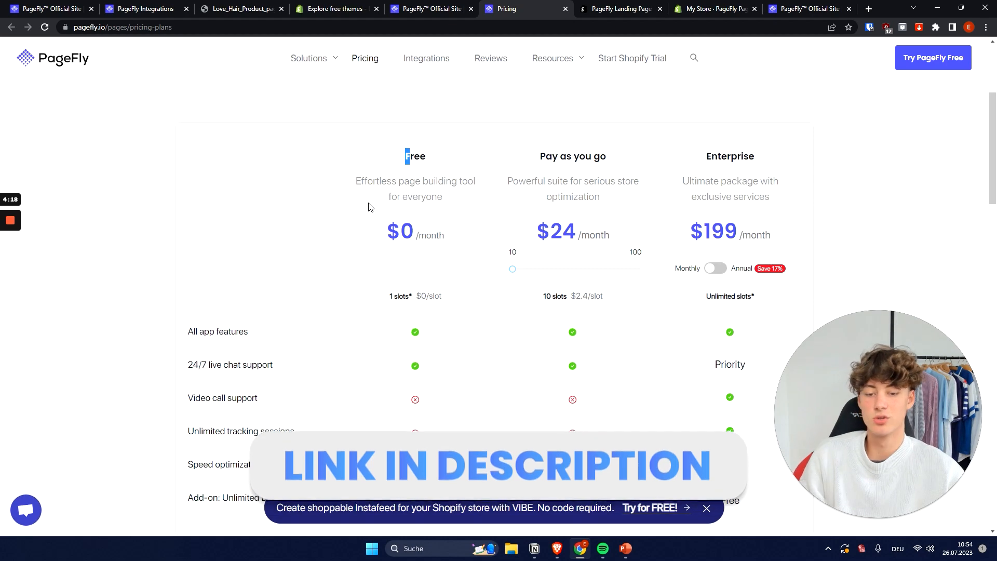
scroll(314, 279, down, 2)
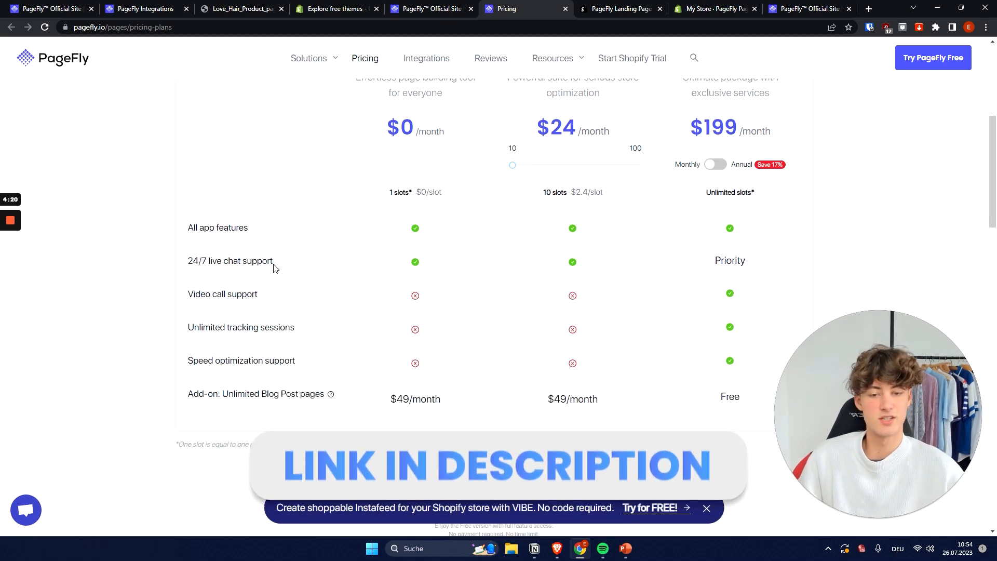
- Set the Pay as you go plan to 50 slots and examine the Unlimited Blog Post pages add-on with its price
scroll(996, 316, up, 1)
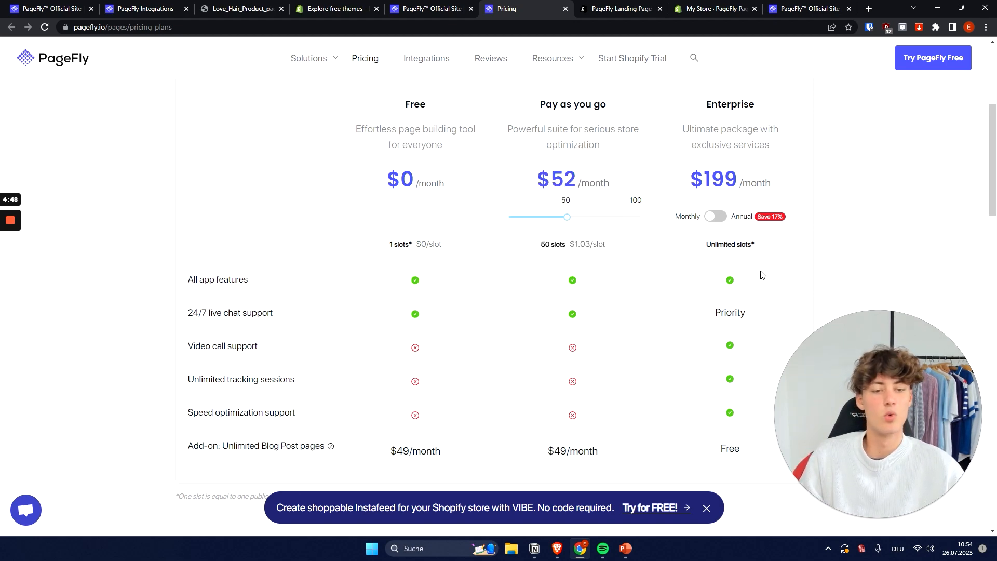
click(618, 259)
scroll(630, 263, down, 1)
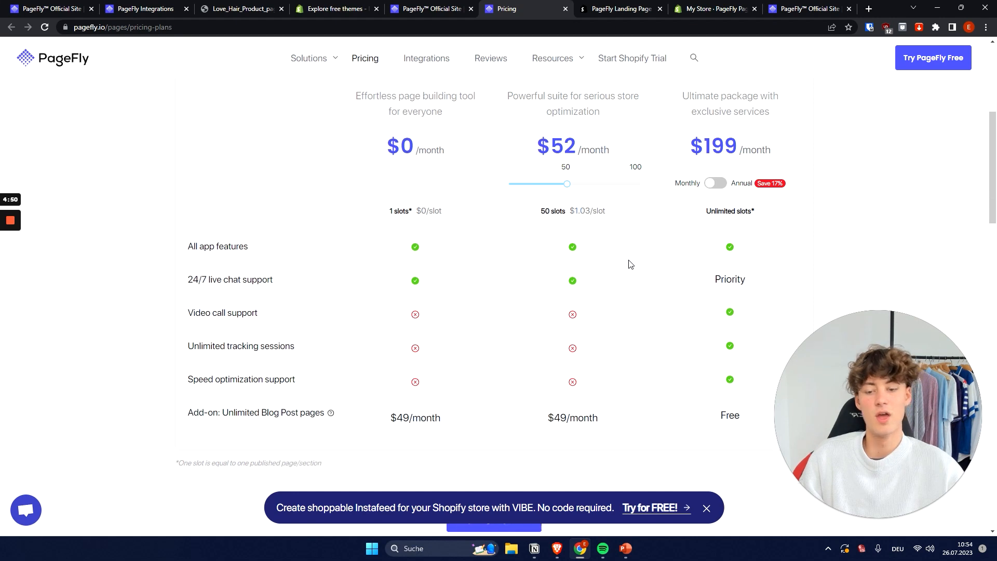
drag(222, 397, 318, 405)
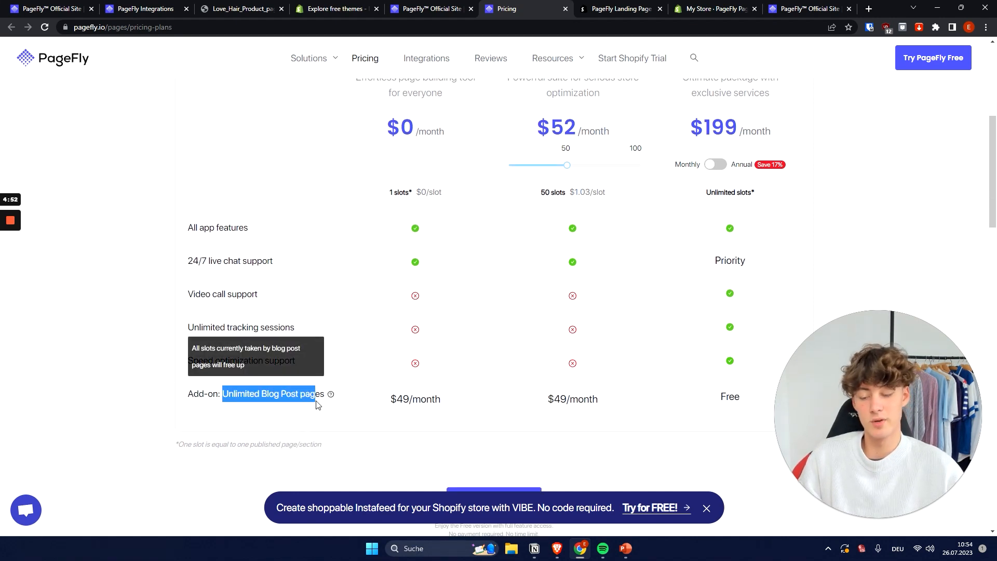
click(334, 401)
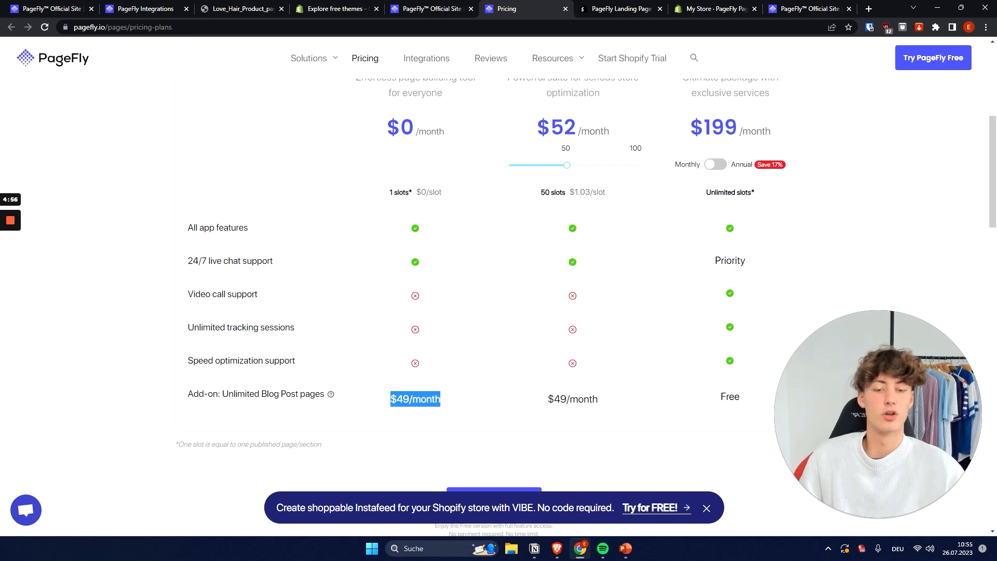
click(475, 404)
- Compare the Free and Pay as you go plans in the pricing table
scroll(481, 405, down, 1)
scroll(481, 405, up, 3)
drag(369, 172, 488, 229)
click(597, 178)
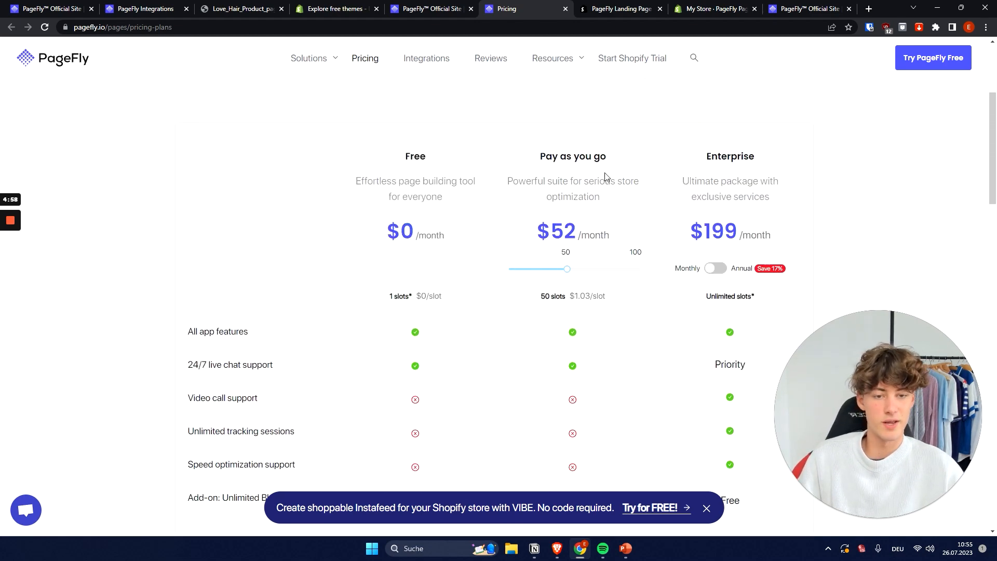
scroll(616, 130, down, 1)
drag(618, 106, 496, 93)
click(653, 120)
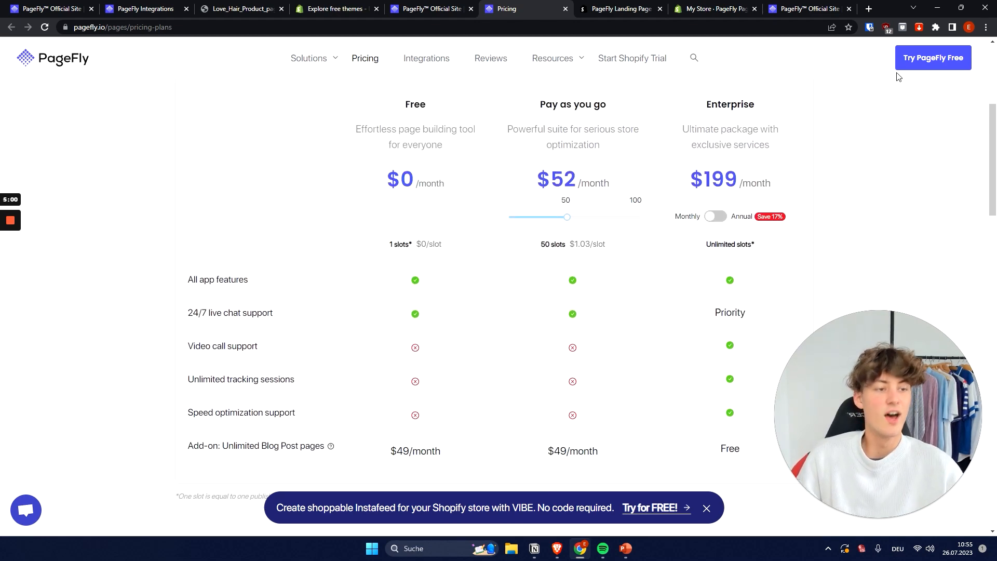
- Examine the Enterprise plan's slot allowance, chat support level and included features
scroll(728, 140, up, 1)
drag(679, 153, 789, 158)
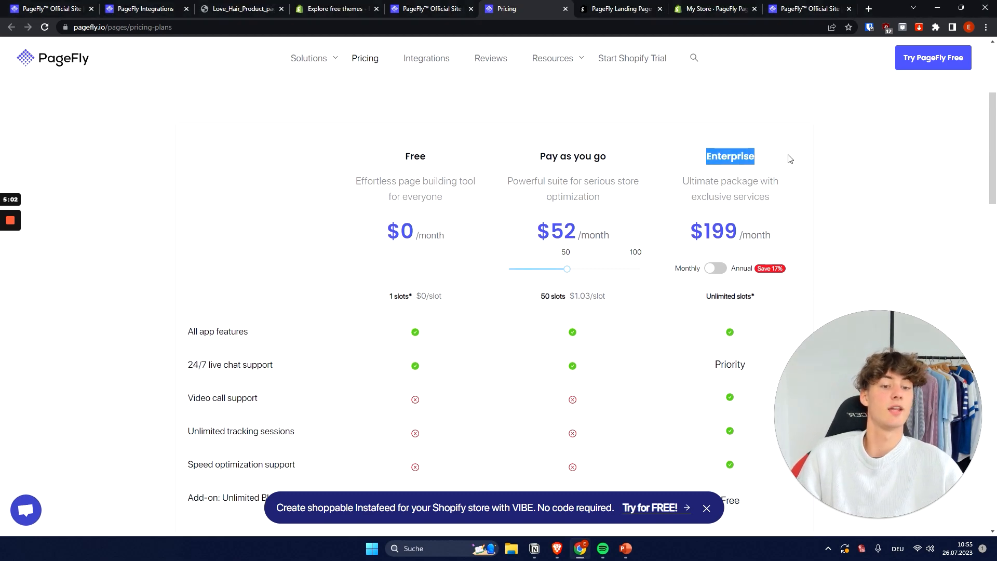
scroll(754, 281, down, 4)
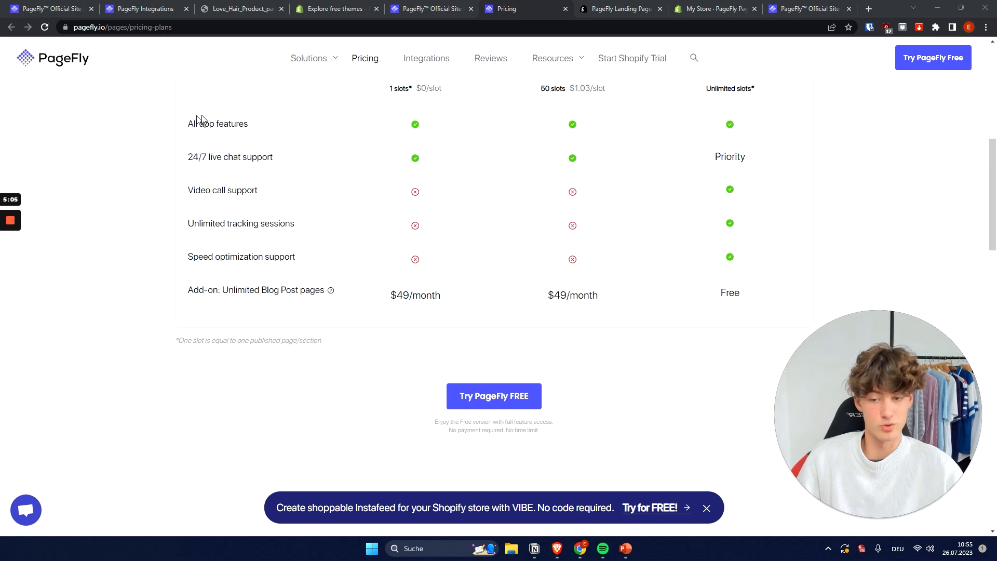
scroll(668, 227, up, 4)
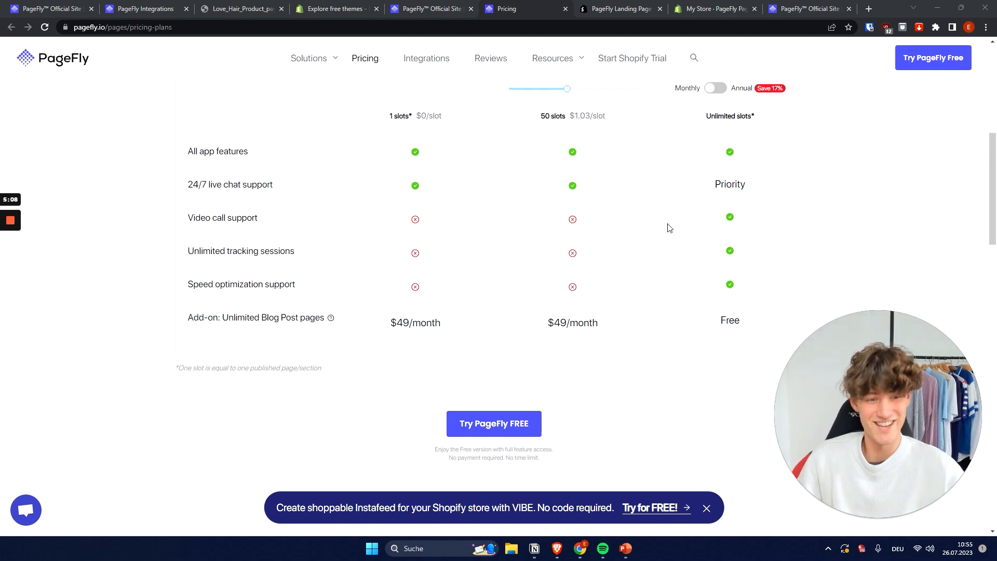
scroll(701, 200, down, 2)
drag(701, 193, 779, 195)
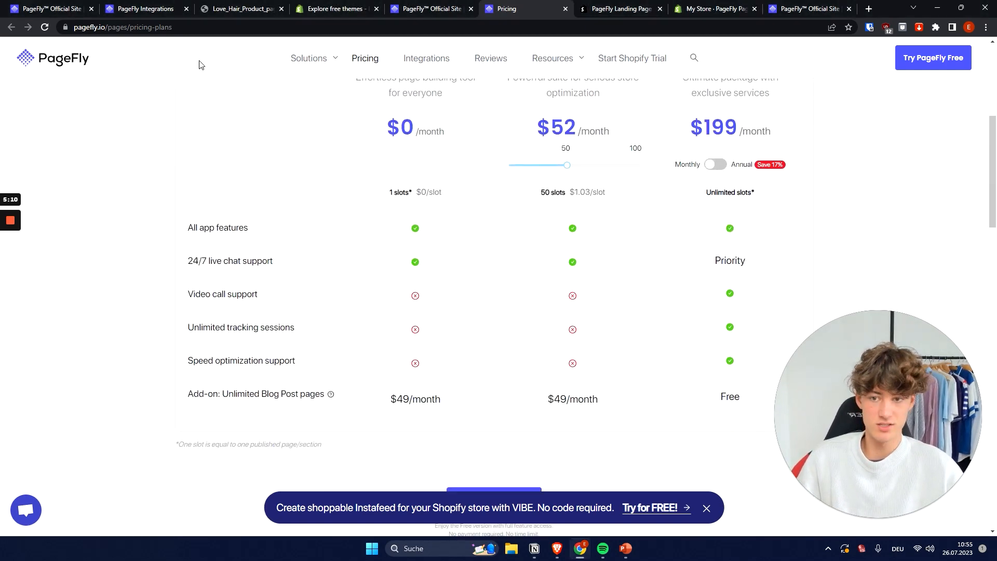
drag(697, 266, 765, 262)
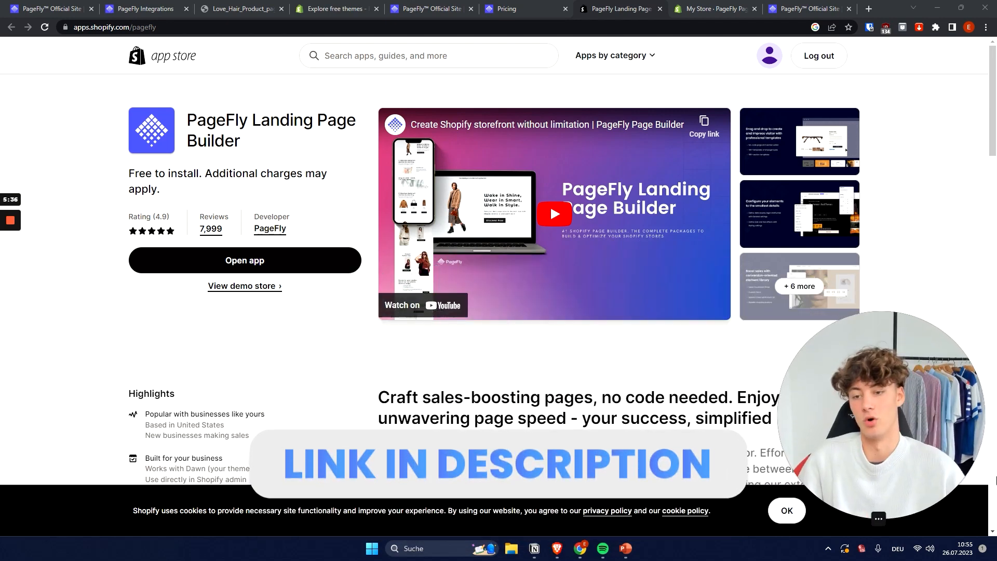
- Launch PageFly from its Shopify App Store listing and close that browser tab in favour of the store admin
click(232, 261)
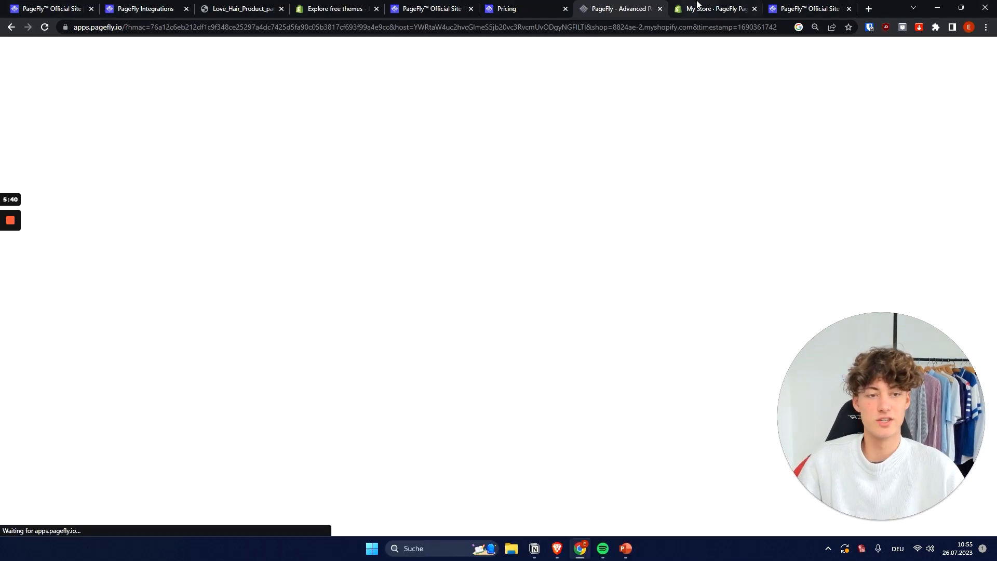
click(699, 7)
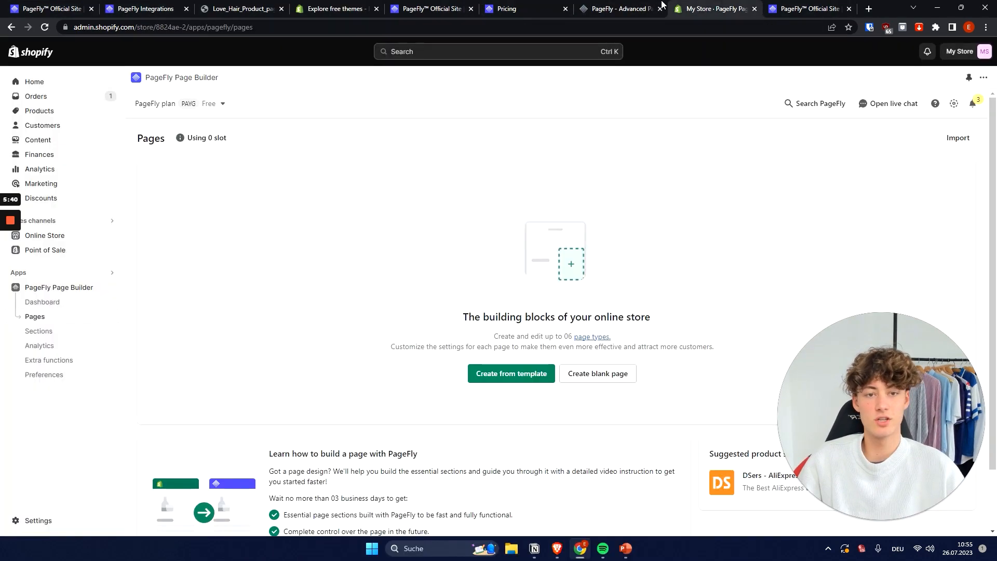
click(660, 8)
- From the Shopify admin home, search the store for "Pagefly" and open the PageFly Page Builder app
click(15, 83)
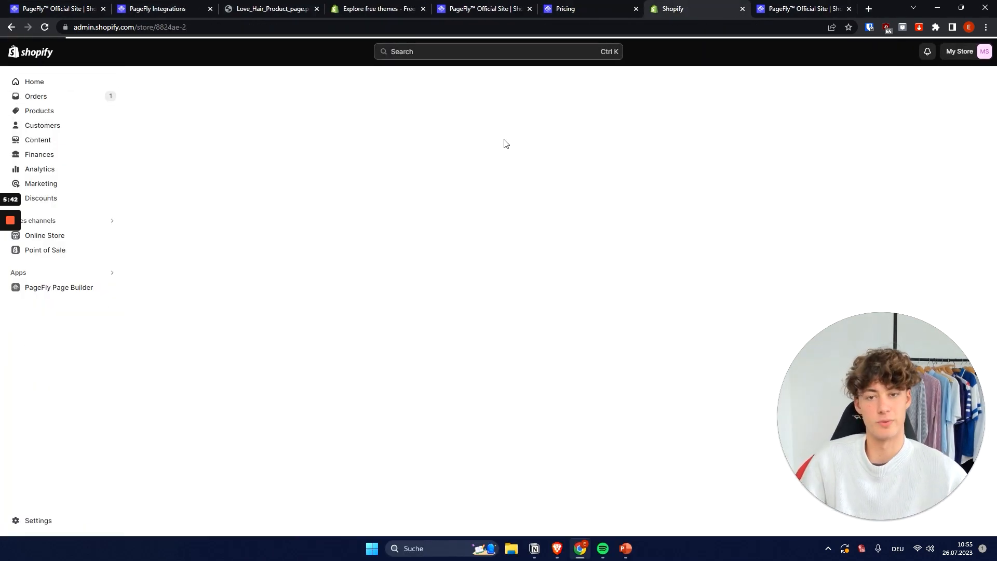
click(436, 52)
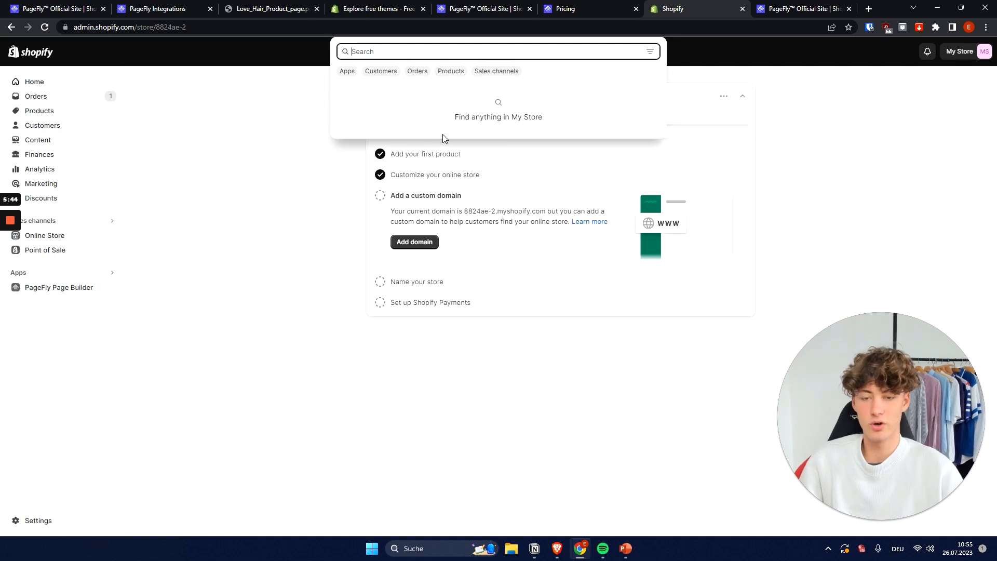
text(Pagefly)
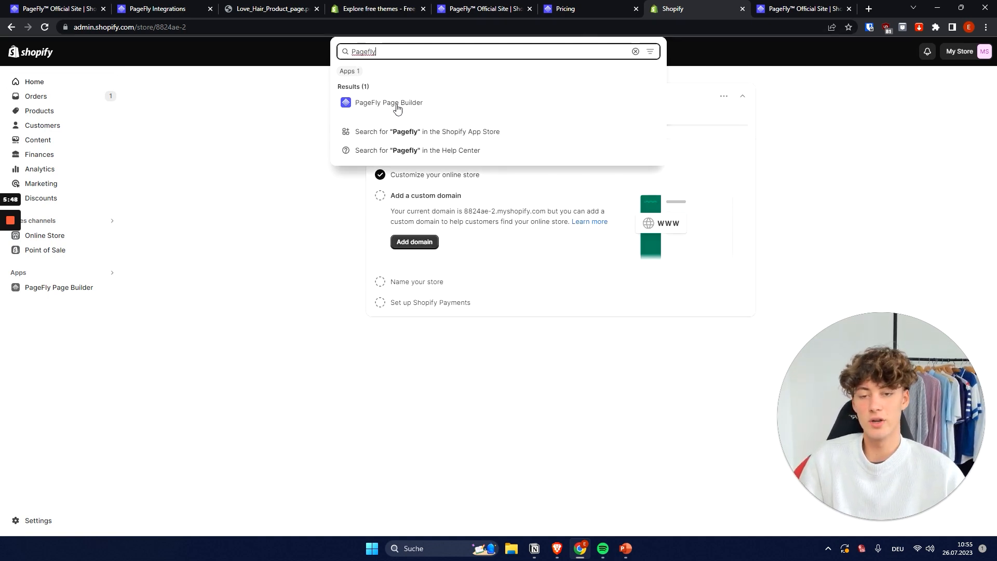
click(398, 106)
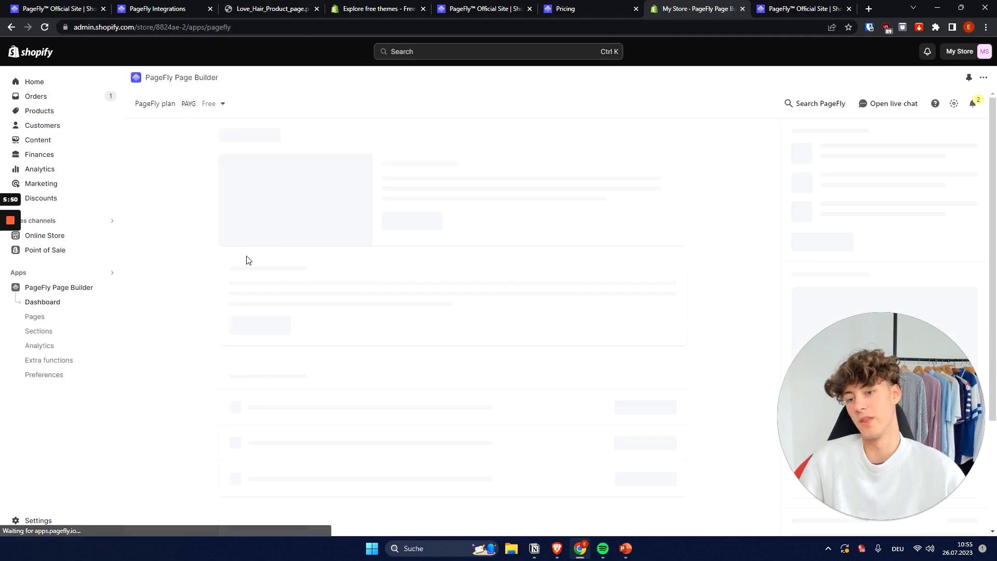
- Look through the PageFly dashboard's support resources, integrated apps and recommended Shopify themes
scroll(211, 273, down, 6)
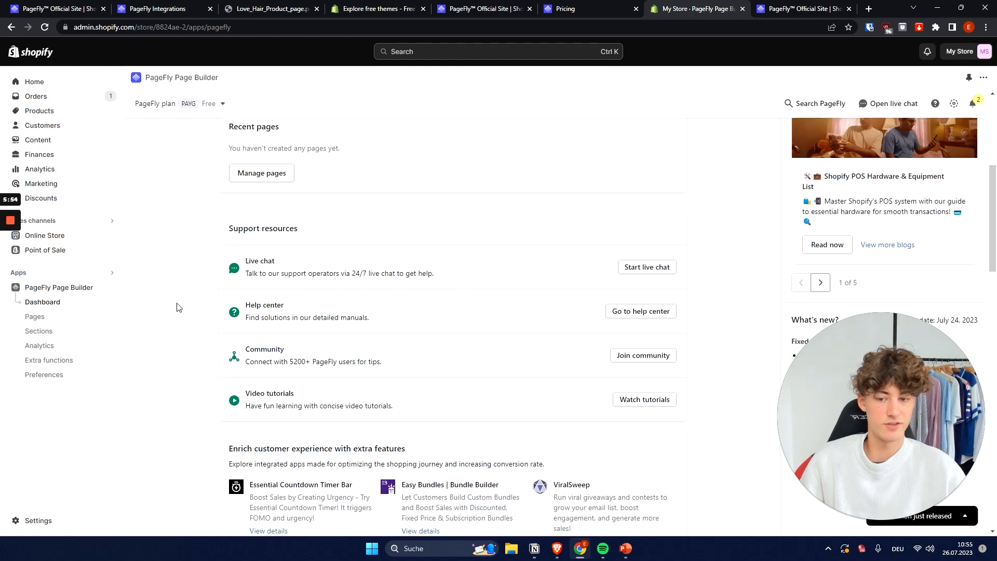
scroll(416, 261, down, 2)
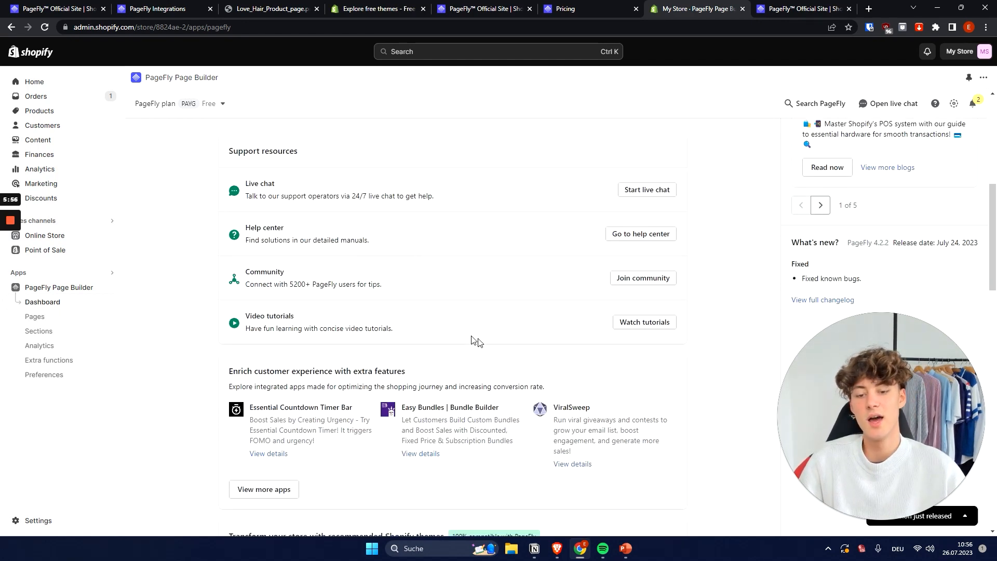
click(335, 326)
scroll(335, 322, down, 7)
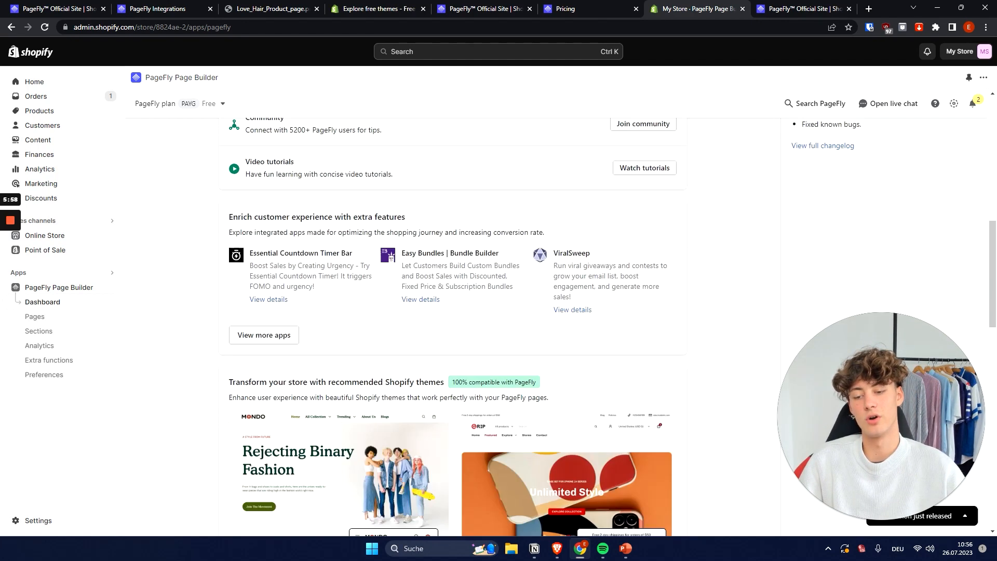
scroll(335, 318, up, 10)
scroll(364, 259, up, 4)
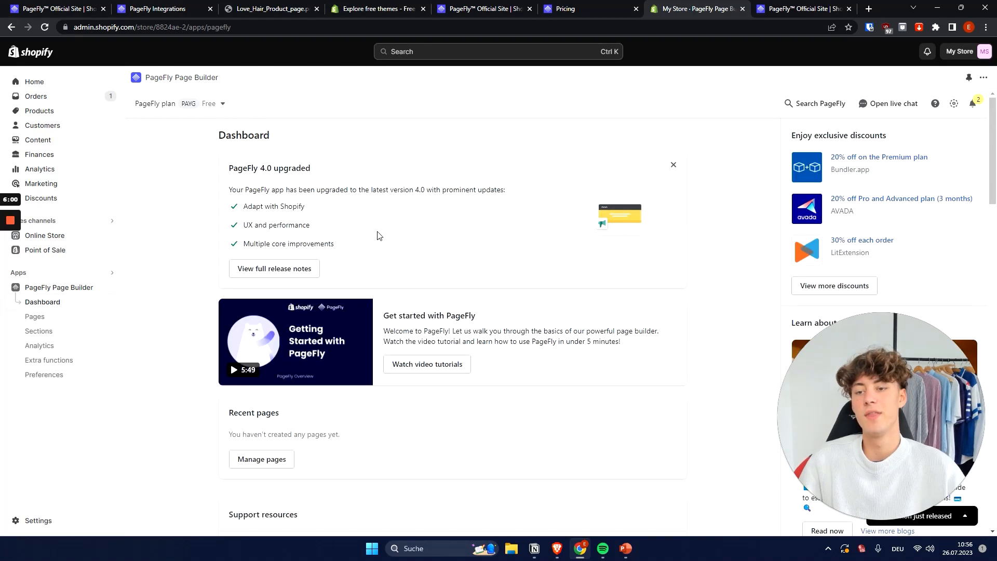
- Go to PageFly's pages overview and open the template gallery for creating a Regular page
click(73, 324)
scroll(585, 295, down, 2)
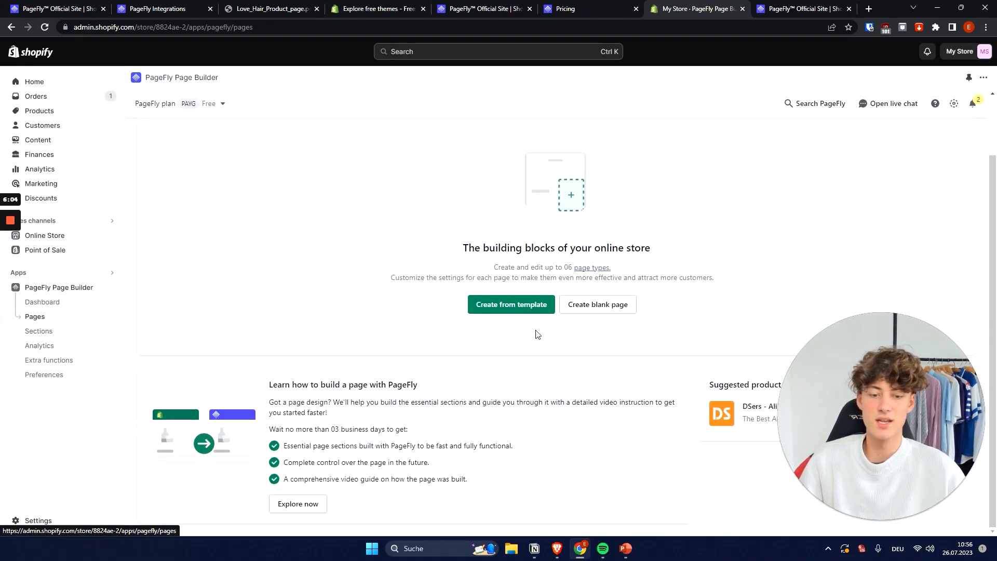
click(524, 310)
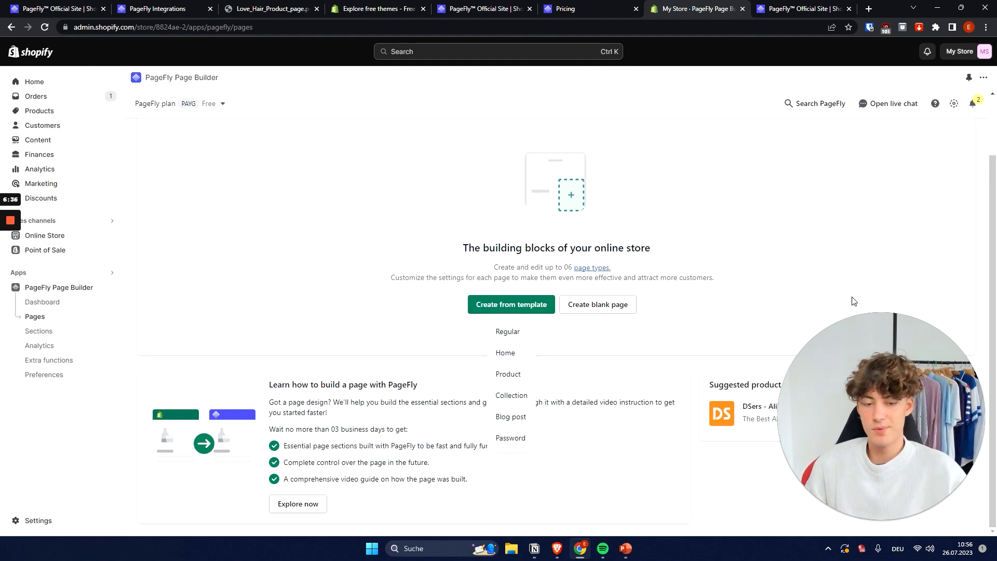
click(525, 334)
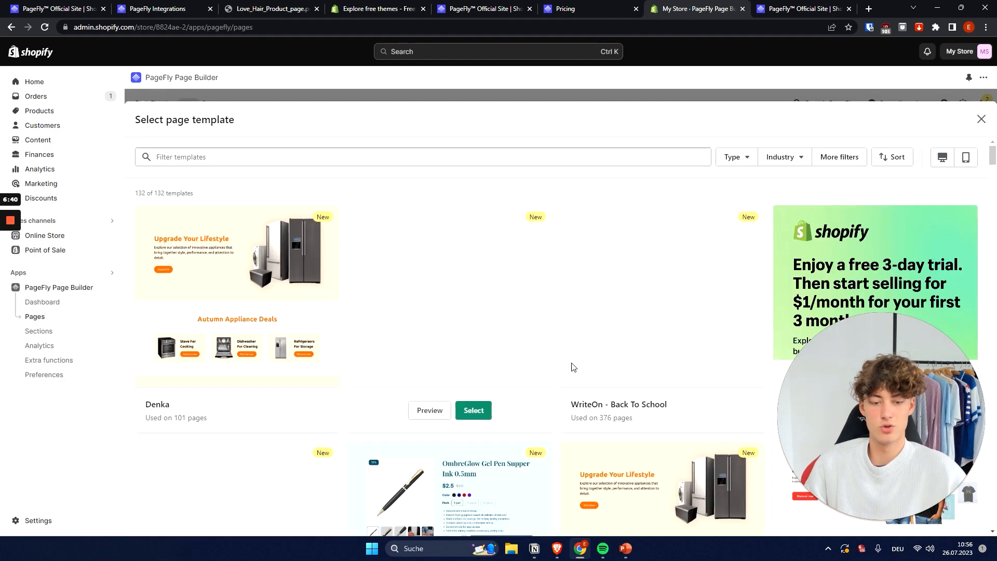
- Browse the page template gallery and close it without selecting a template
scroll(572, 367, down, 2)
scroll(533, 194, up, 2)
scroll(567, 326, down, 15)
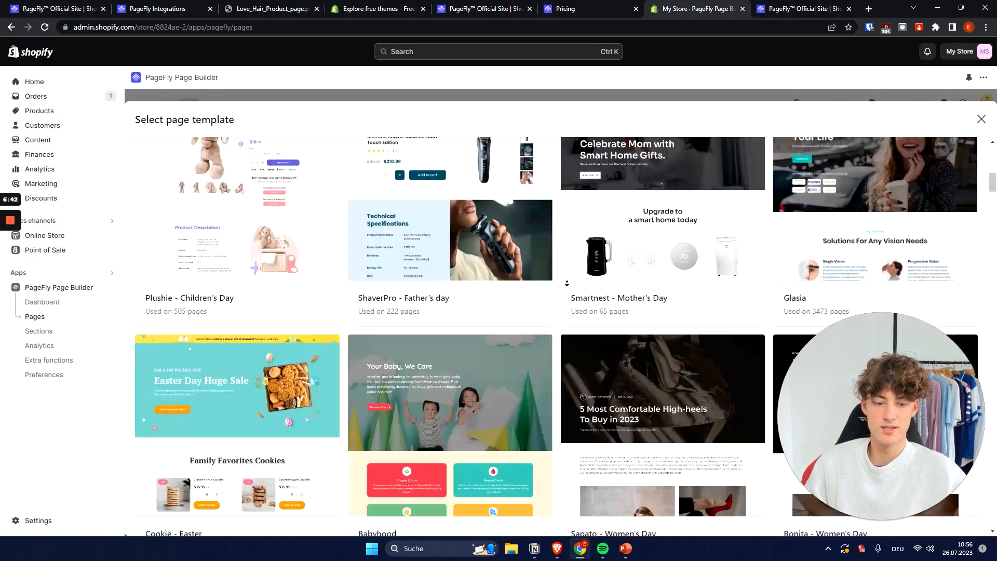
scroll(566, 326, down, 20)
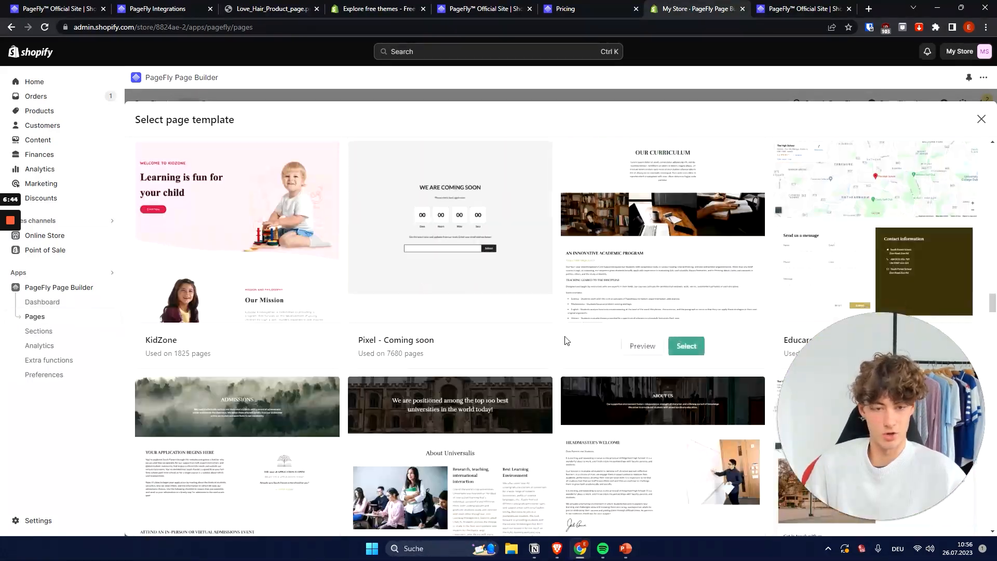
scroll(590, 328, down, 20)
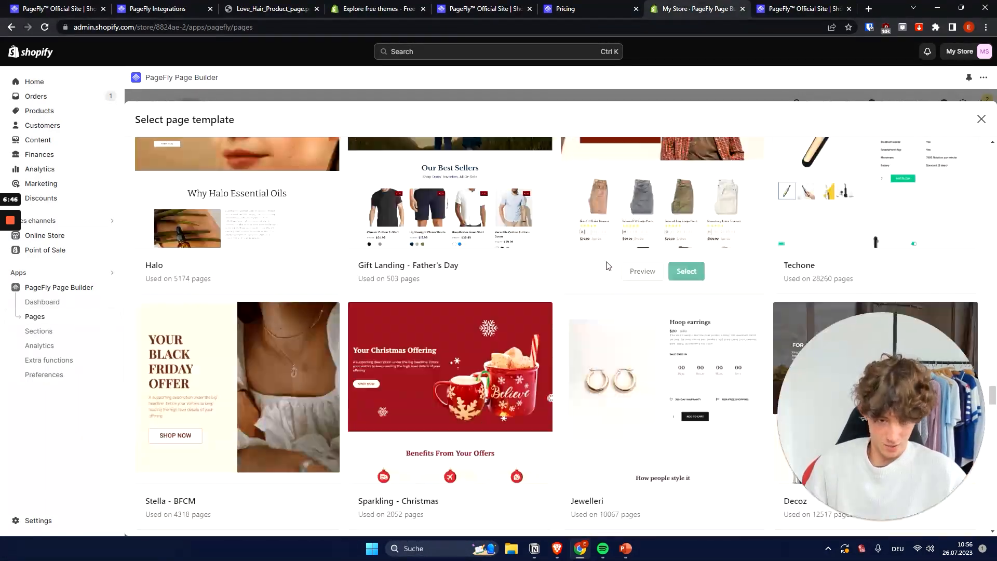
scroll(621, 305, down, 20)
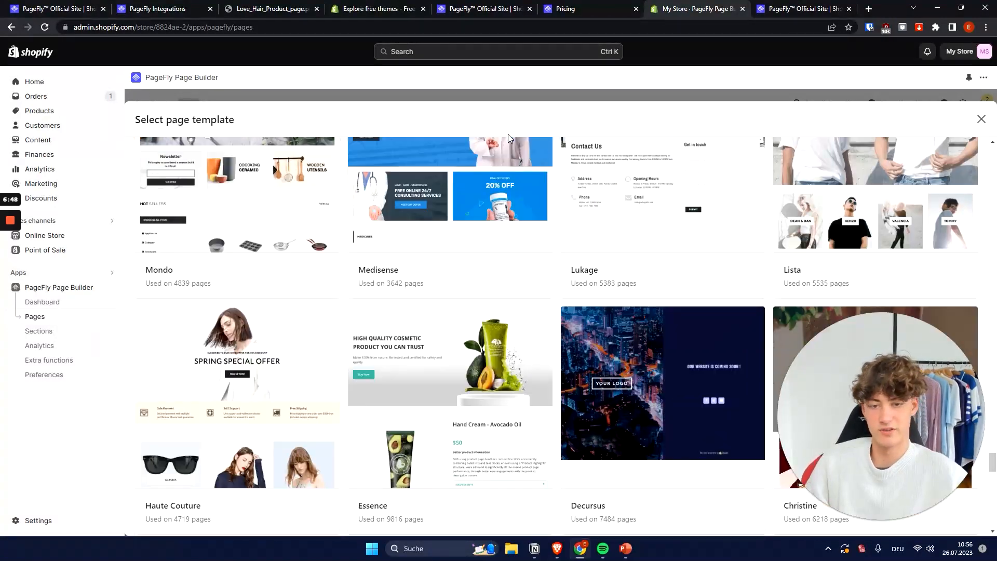
scroll(474, 330, up, 5)
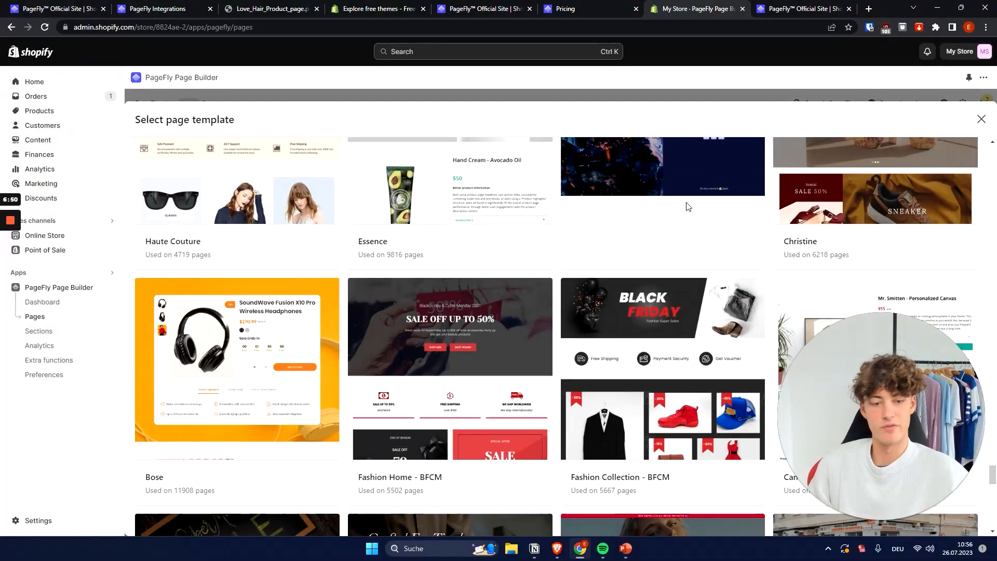
click(980, 121)
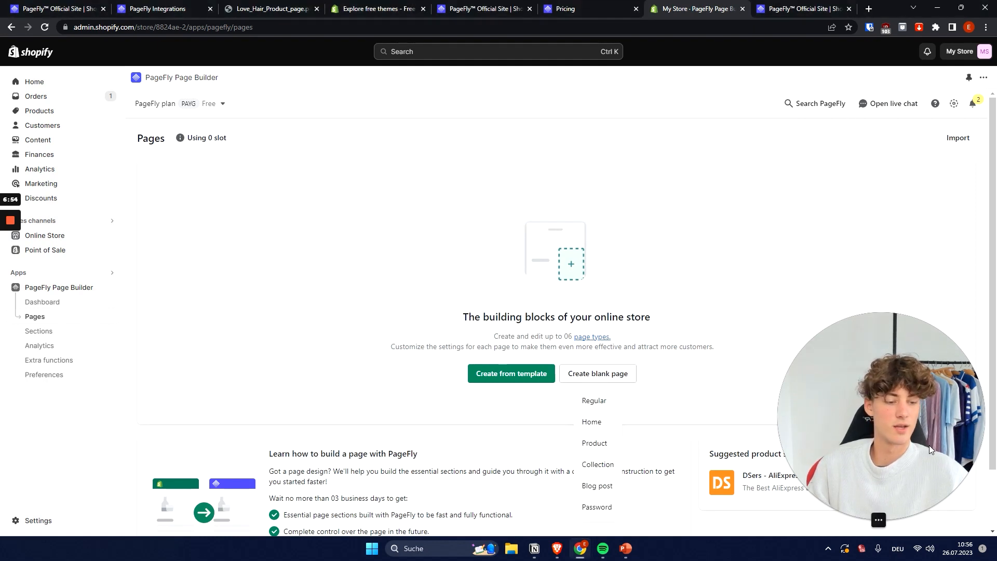
- Create a blank Product page and place its editor's browser tab ahead of the store admin tab
scroll(632, 371, down, 1)
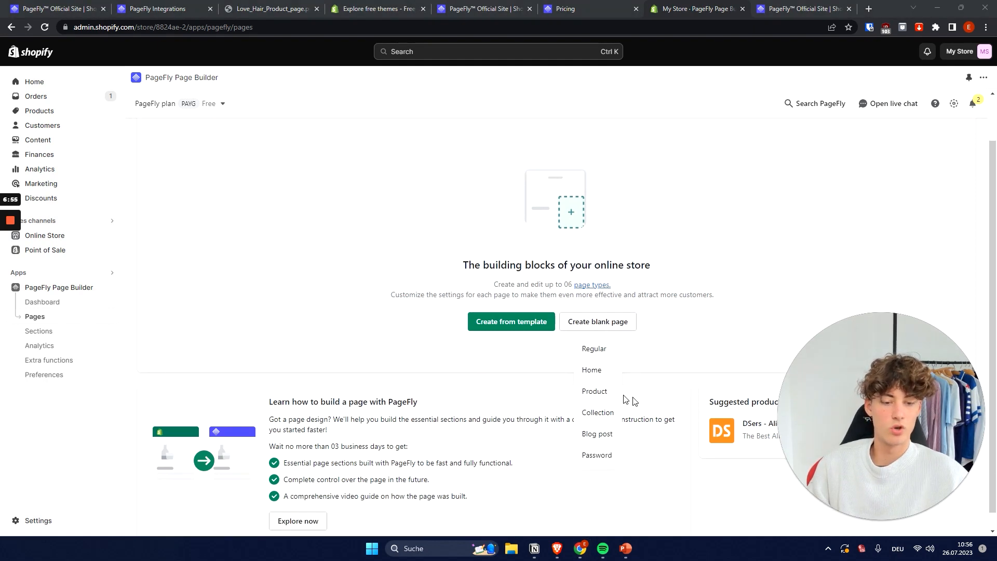
click(592, 391)
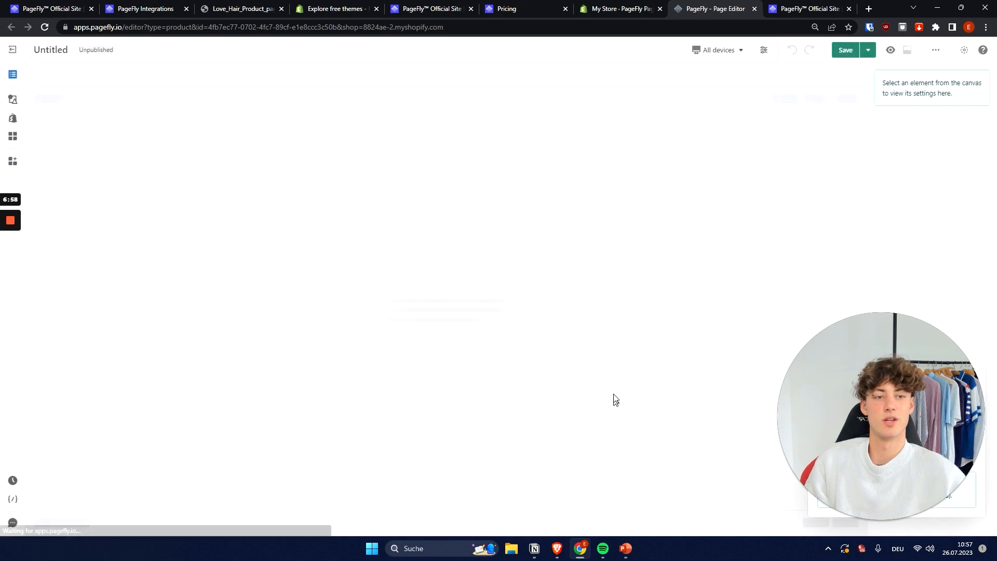
drag(714, 8, 635, 10)
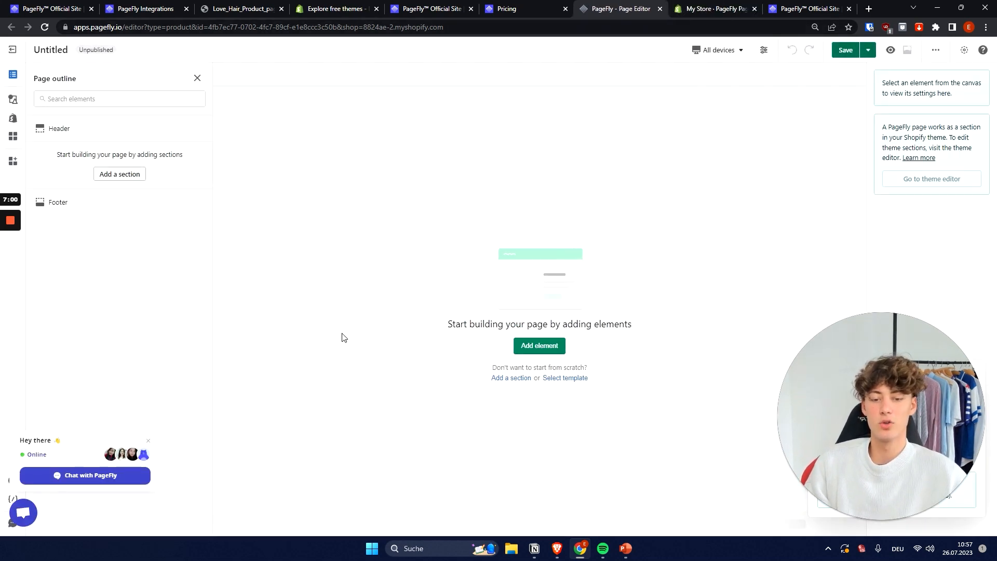
- Open the element catalogue for the empty product page, showing the Layout containers
drag(409, 329, 839, 332)
click(601, 315)
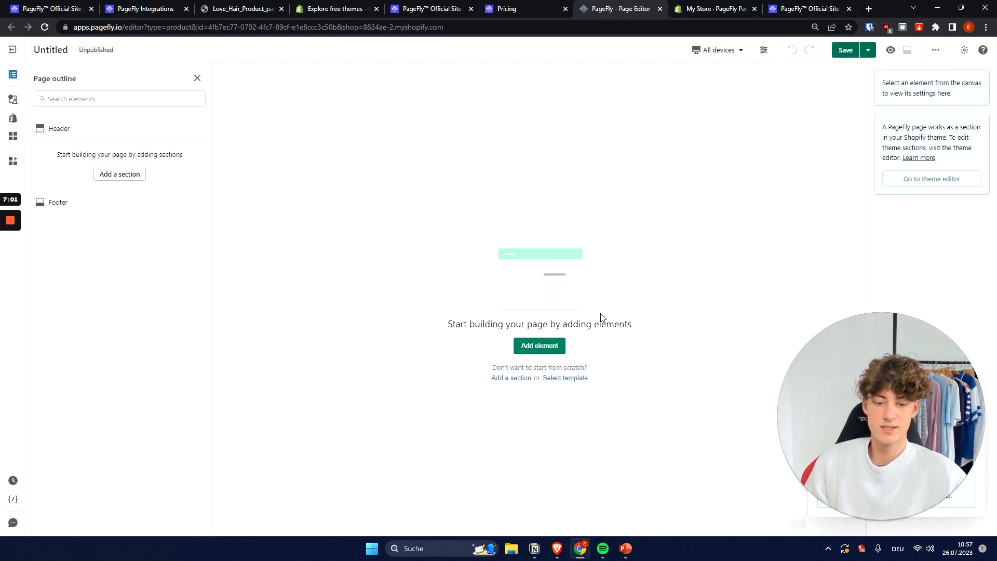
click(540, 345)
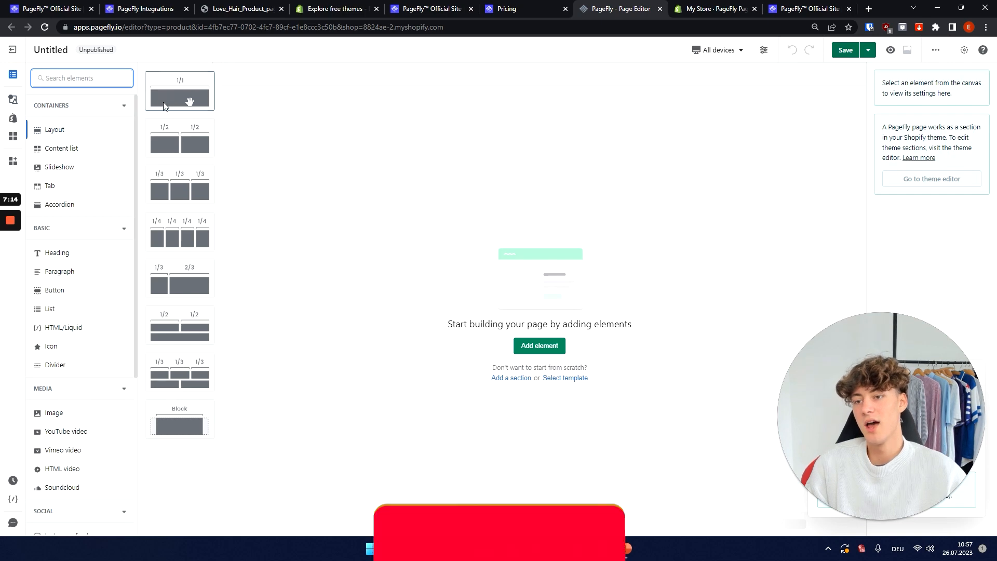
- Add a full-width single-column layout to the empty page and a 1/3–2/3 two-column layout in a new section below it
drag(191, 97, 385, 178)
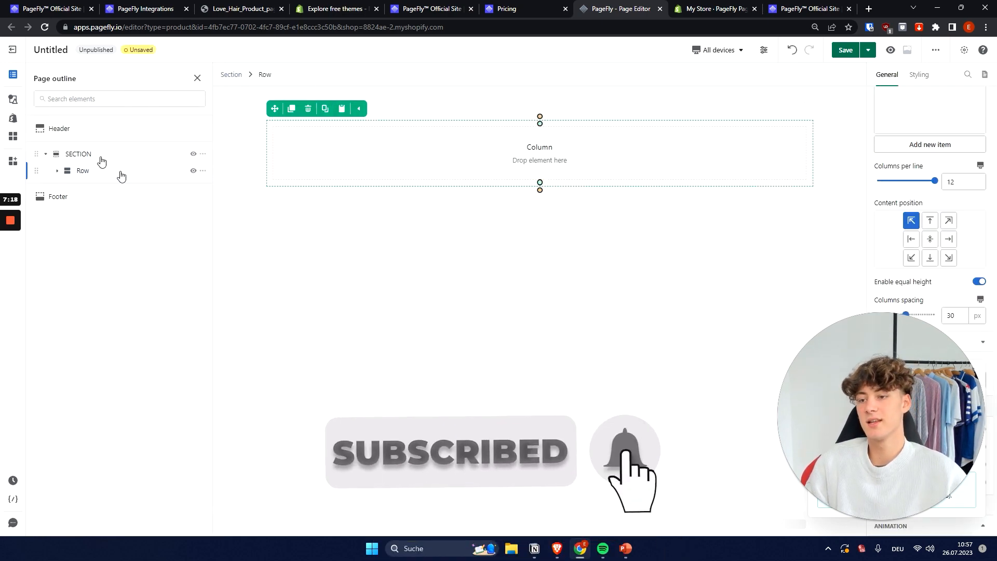
click(16, 120)
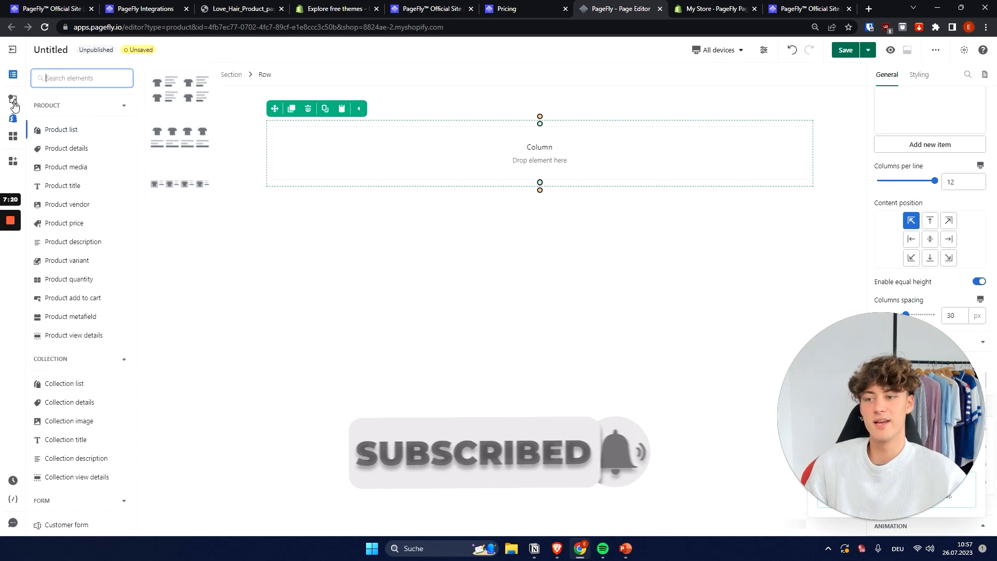
click(17, 104)
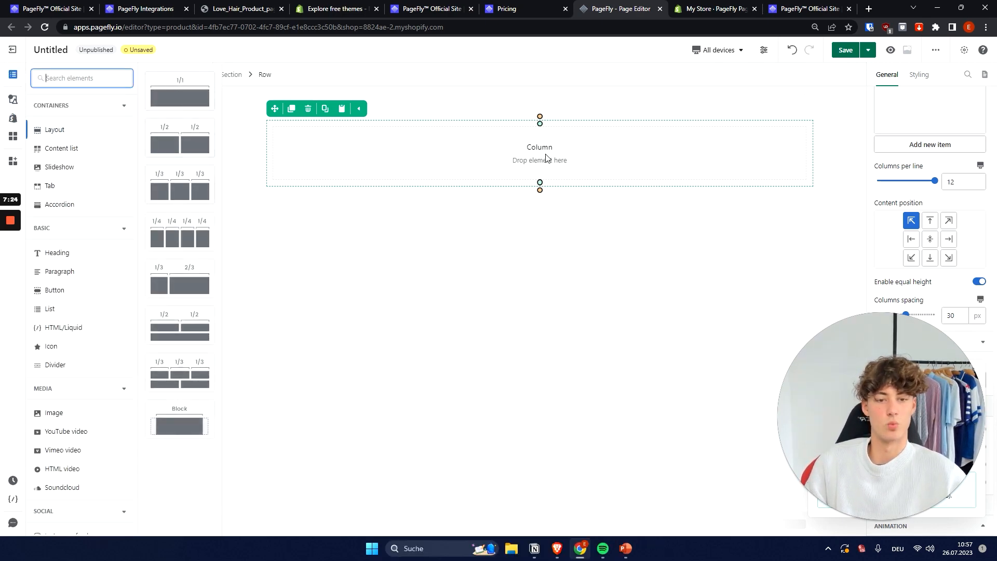
key(alt+Tab)
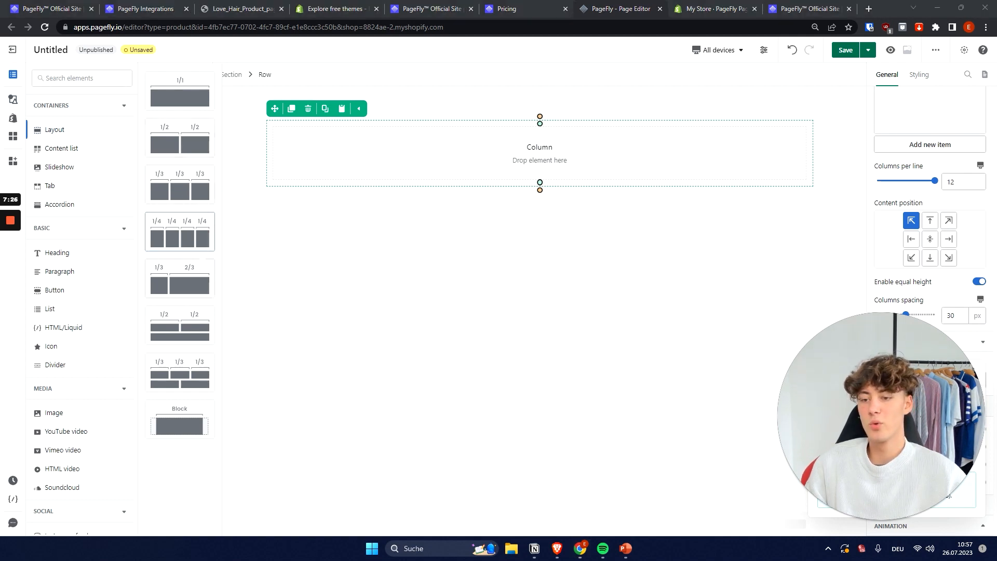
drag(189, 282, 504, 218)
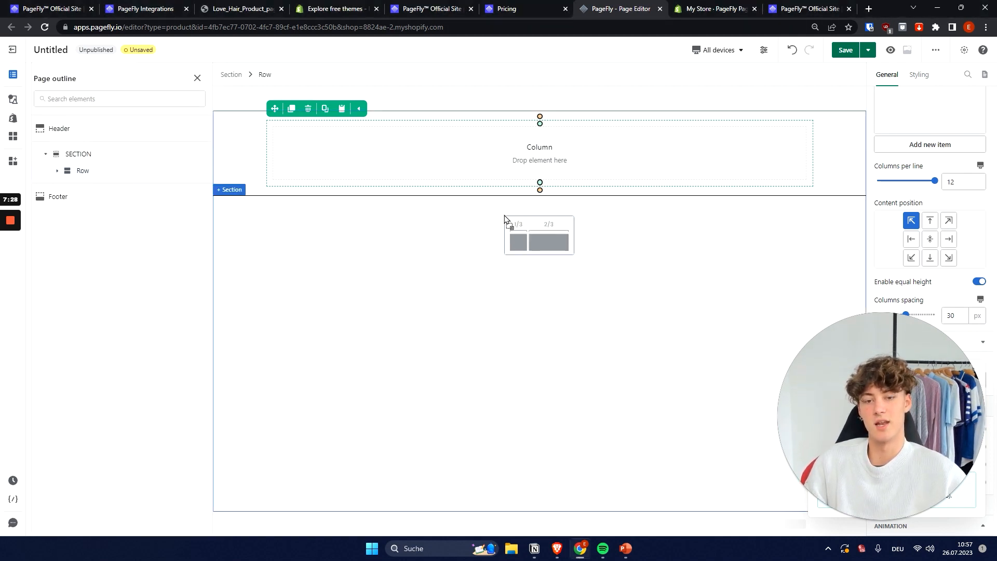
drag(377, 238, 497, 229)
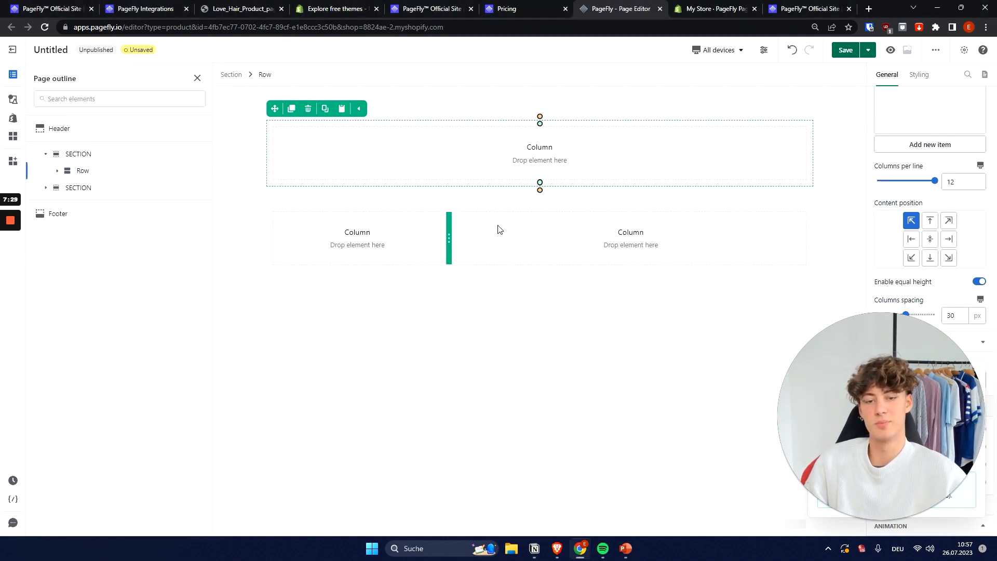
- Place an Image element in the narrow column of the second section and remove it again
click(650, 242)
click(404, 254)
click(414, 289)
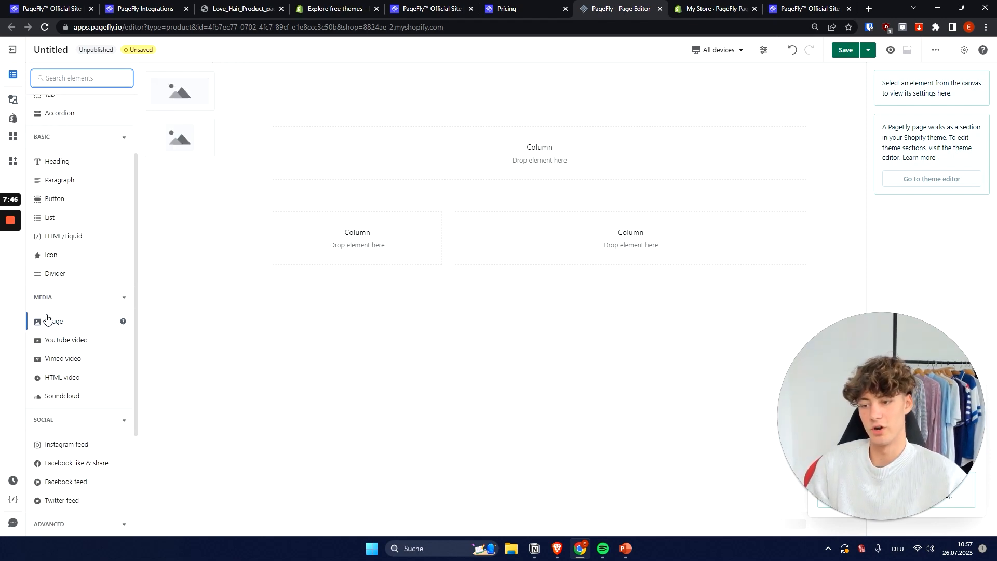
drag(183, 140, 368, 241)
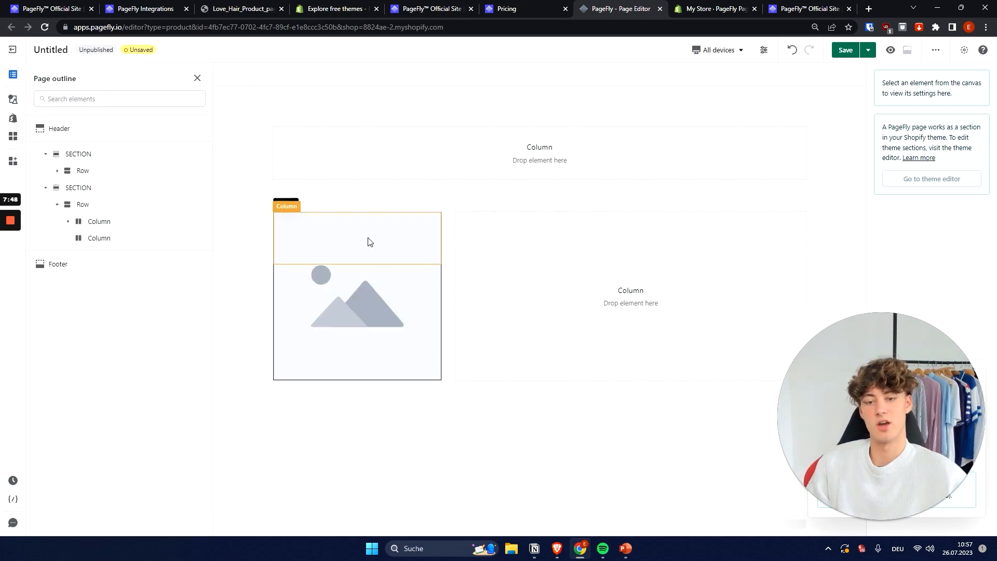
click(316, 201)
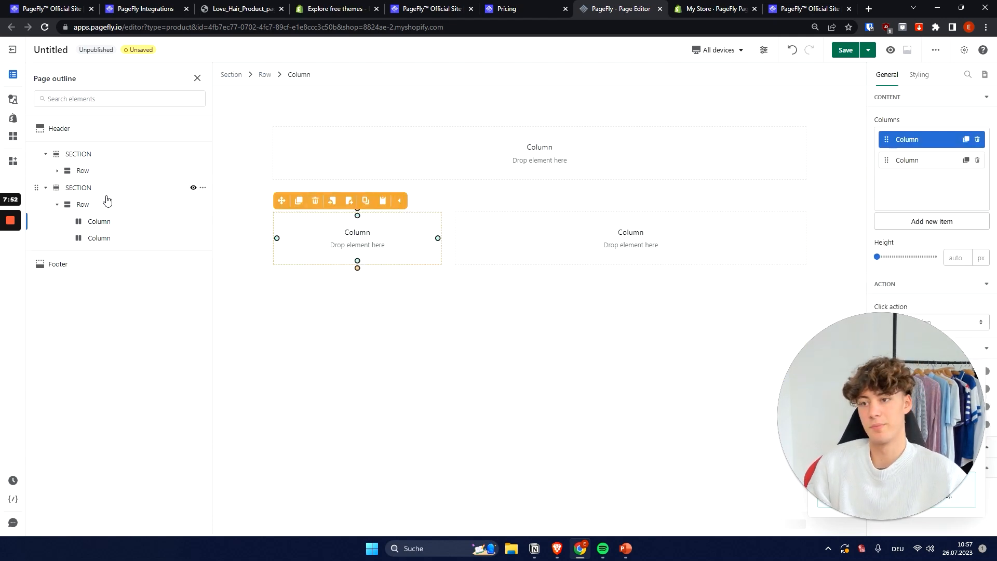
- Add a Product media element with a vertical thumbnail list beside the main image to the narrow column
click(15, 119)
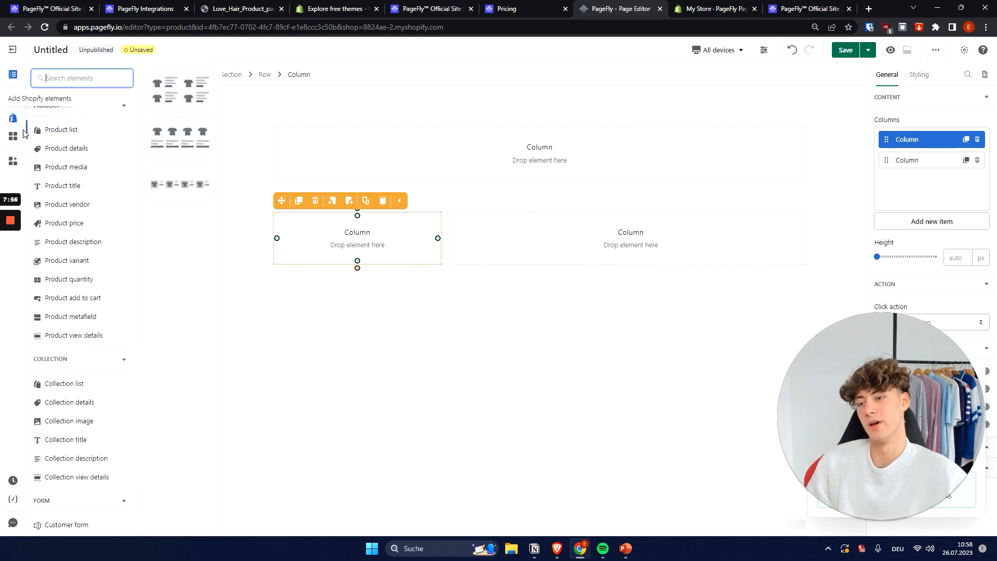
scroll(94, 198, down, 5)
scroll(98, 234, up, 5)
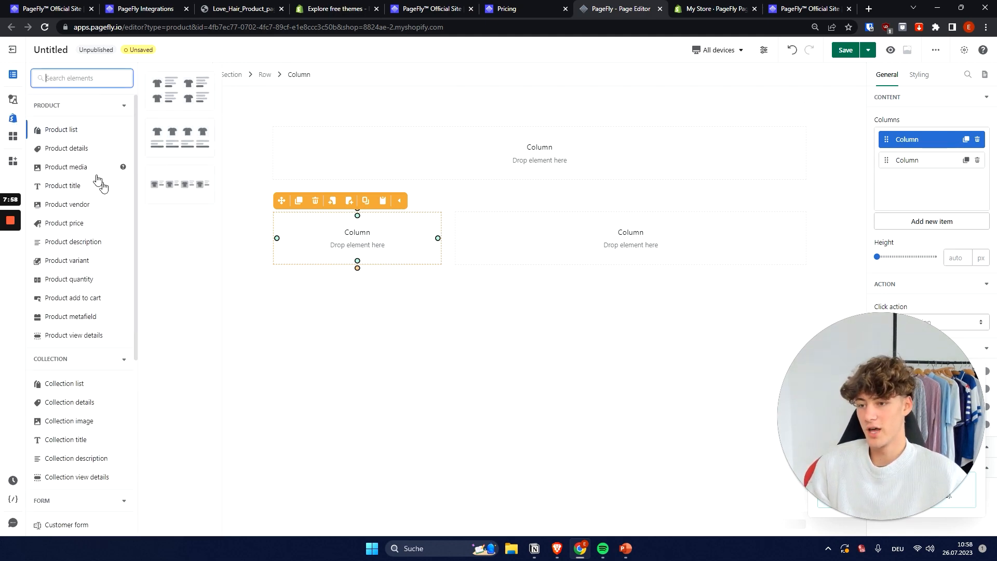
mouse_move(78, 168)
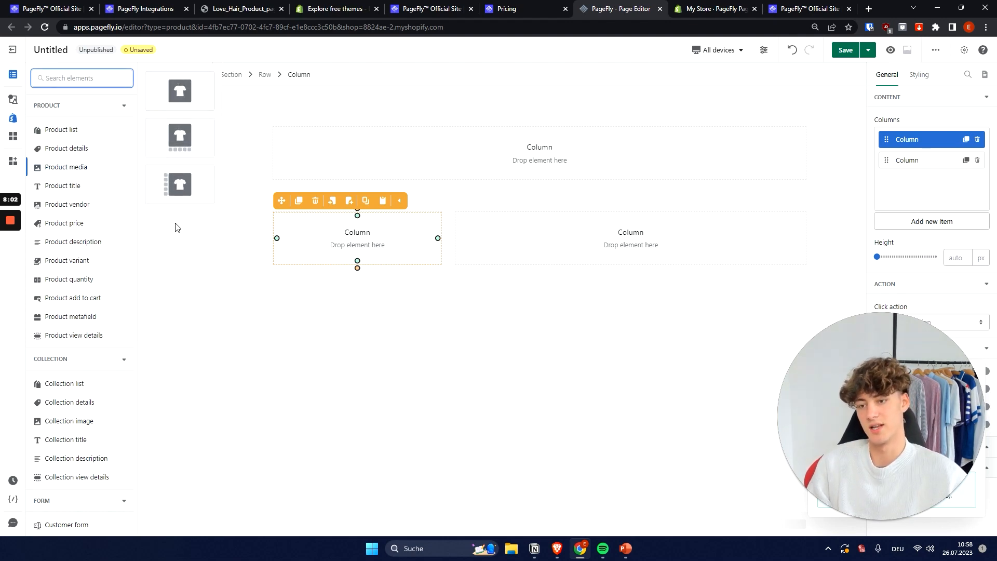
drag(182, 190, 363, 242)
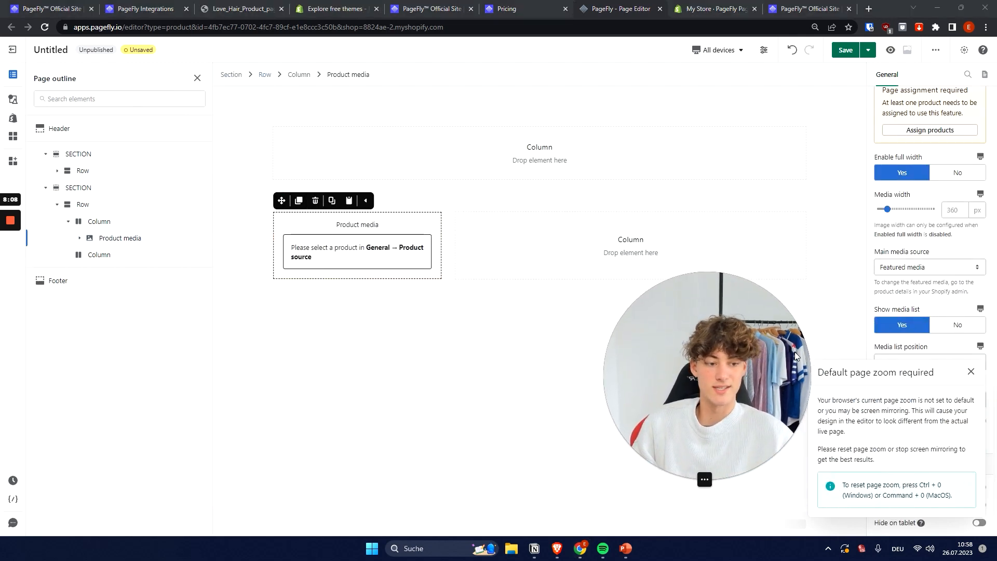
- Keep the product media's source on Auto, assign the Overzised T-Shirt product to the page and save the assignment
scroll(919, 194, up, 2)
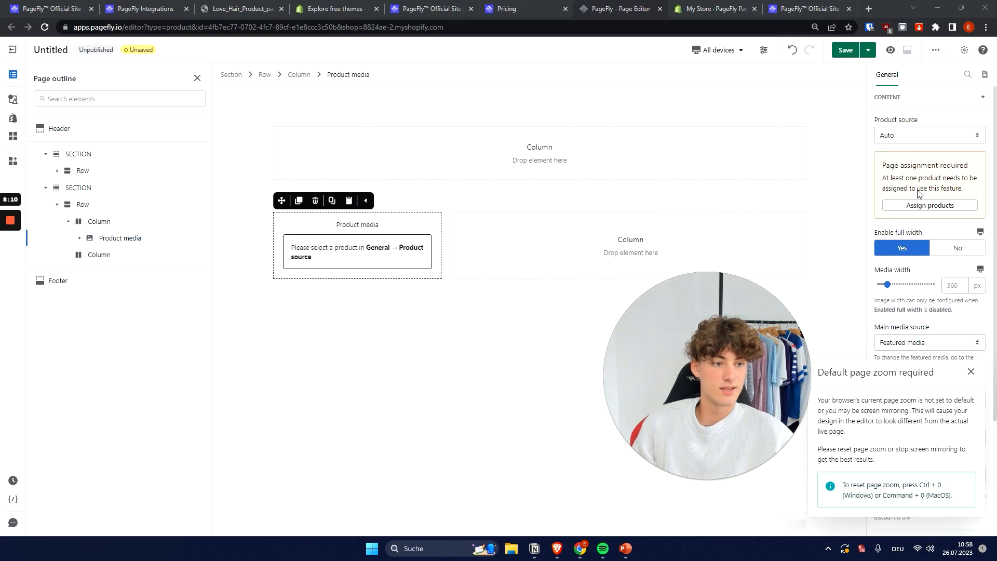
click(926, 136)
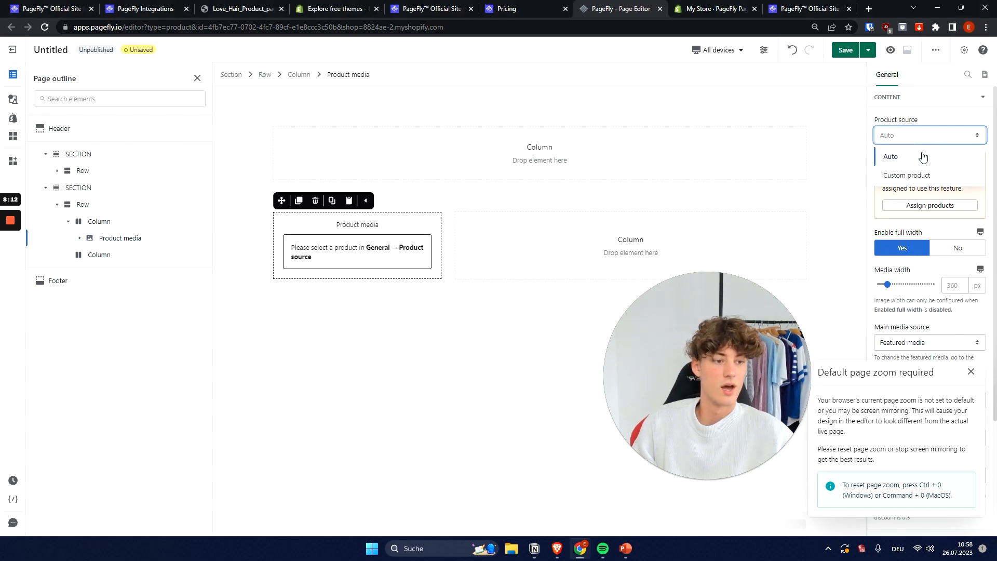
click(941, 156)
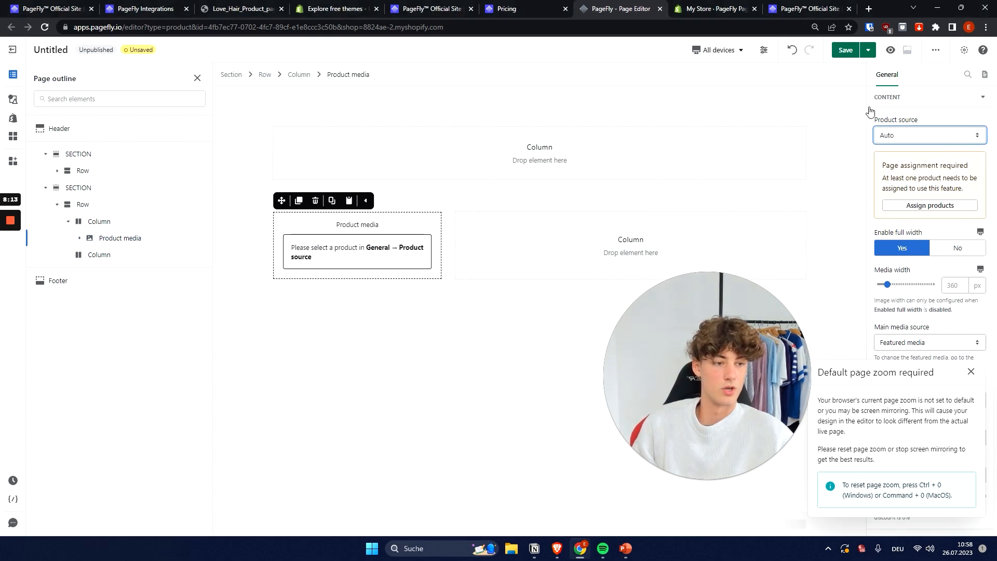
click(939, 208)
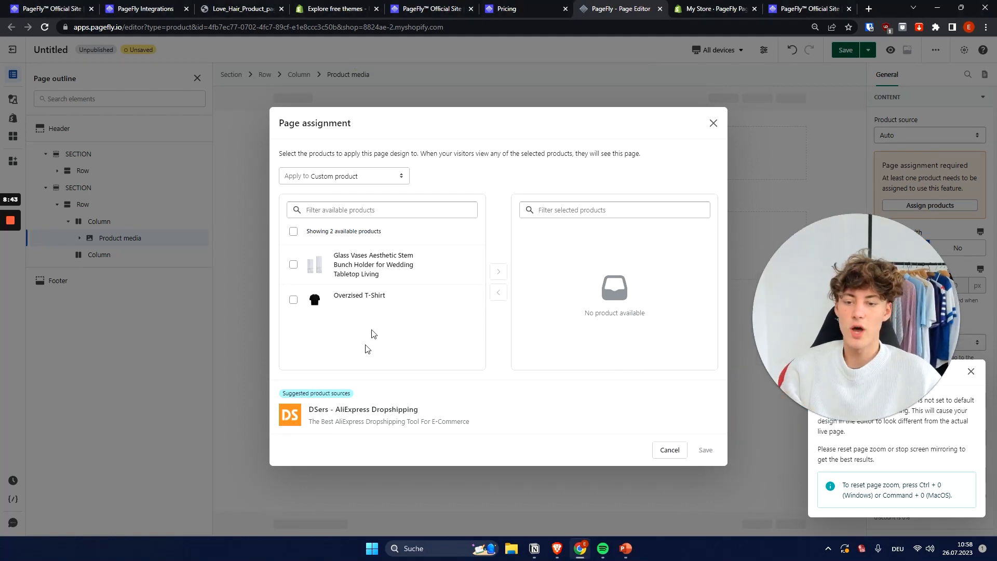
click(293, 300)
click(499, 273)
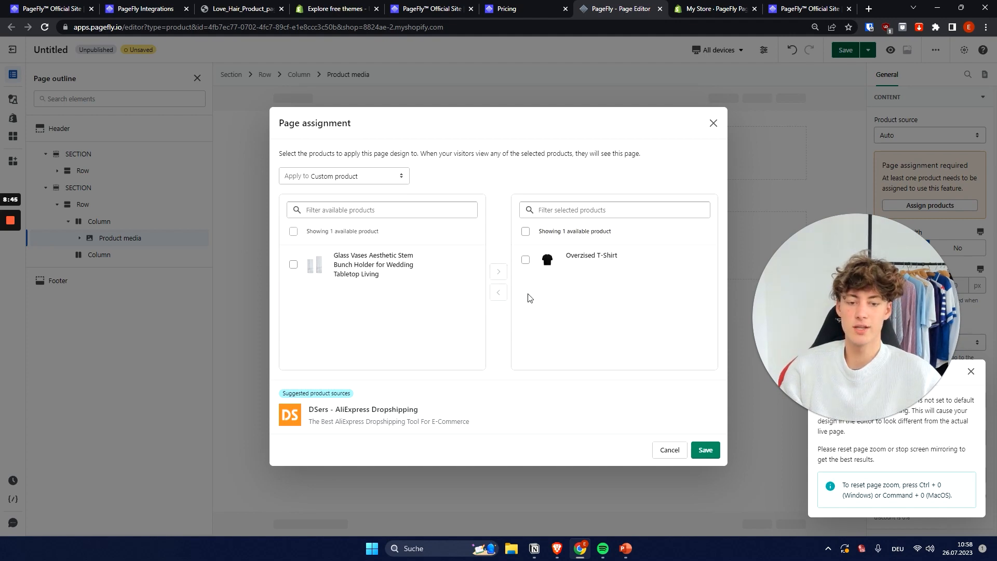
click(705, 450)
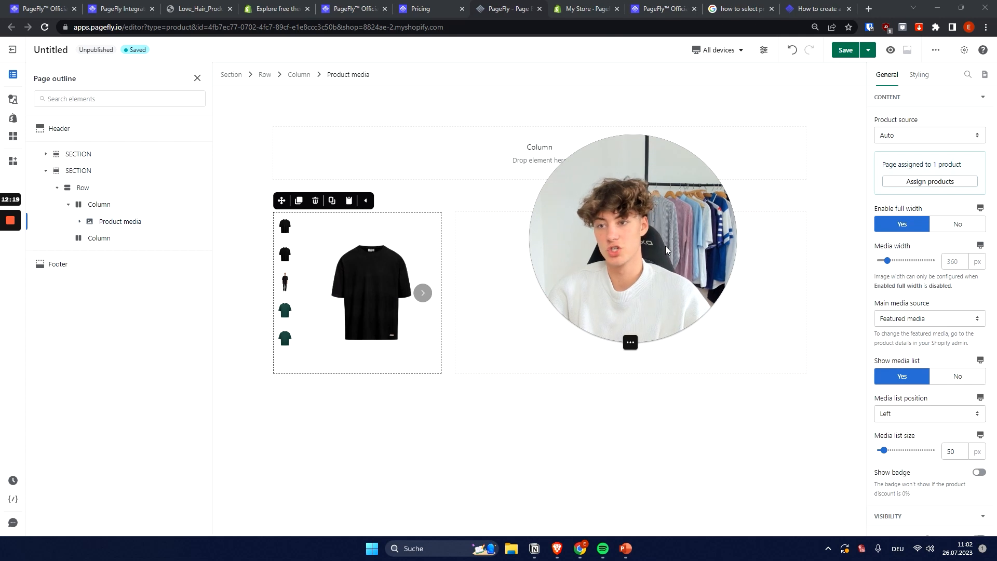
drag(667, 245, 684, 140)
drag(644, 174, 347, 401)
click(14, 100)
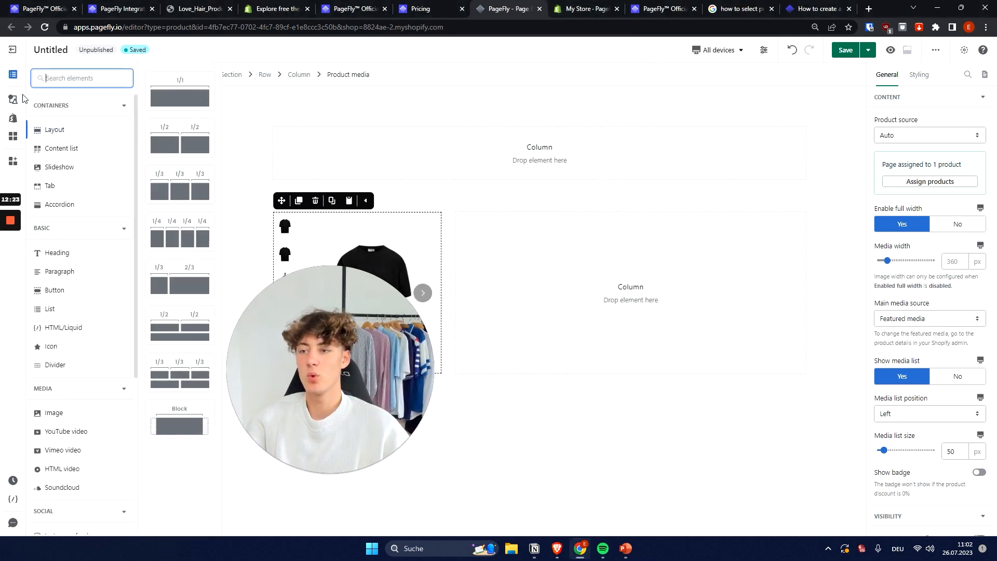
click(19, 121)
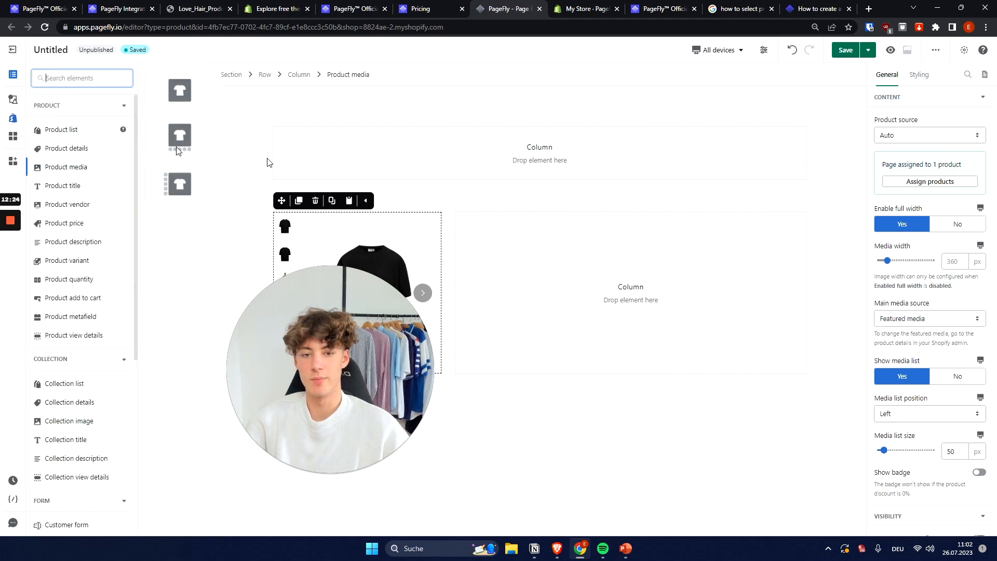
click(533, 188)
click(613, 296)
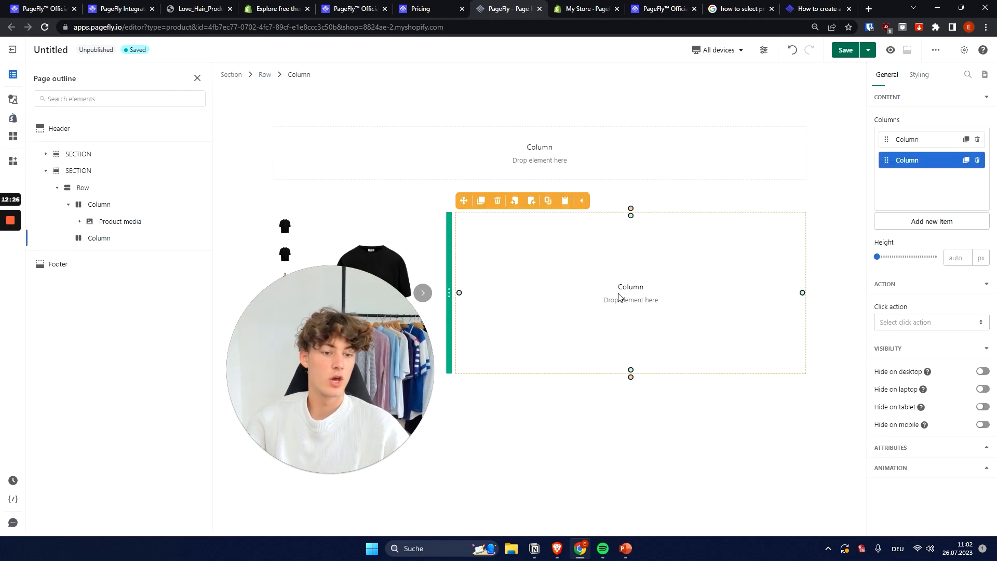
drag(371, 354, 484, 406)
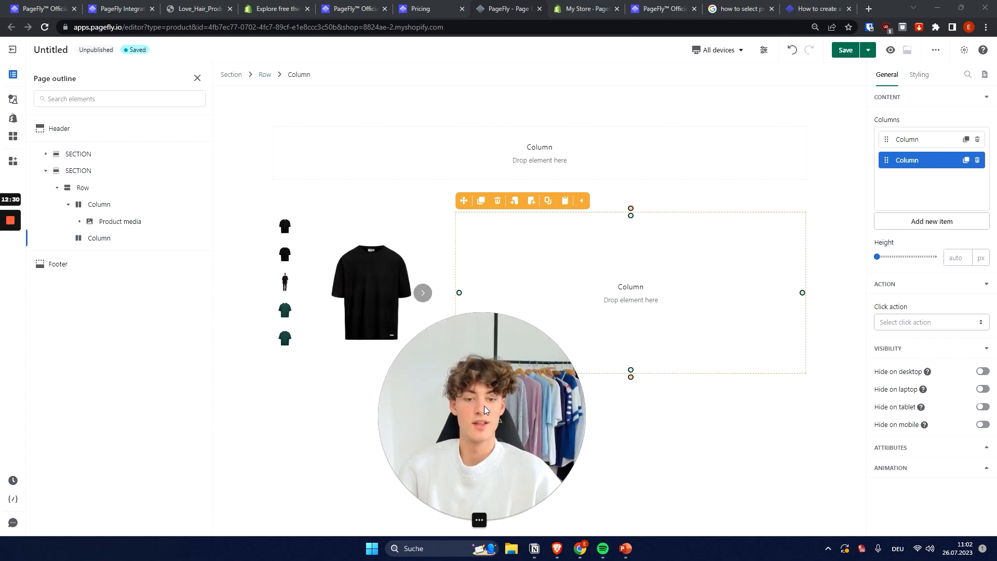
drag(362, 229, 358, 225)
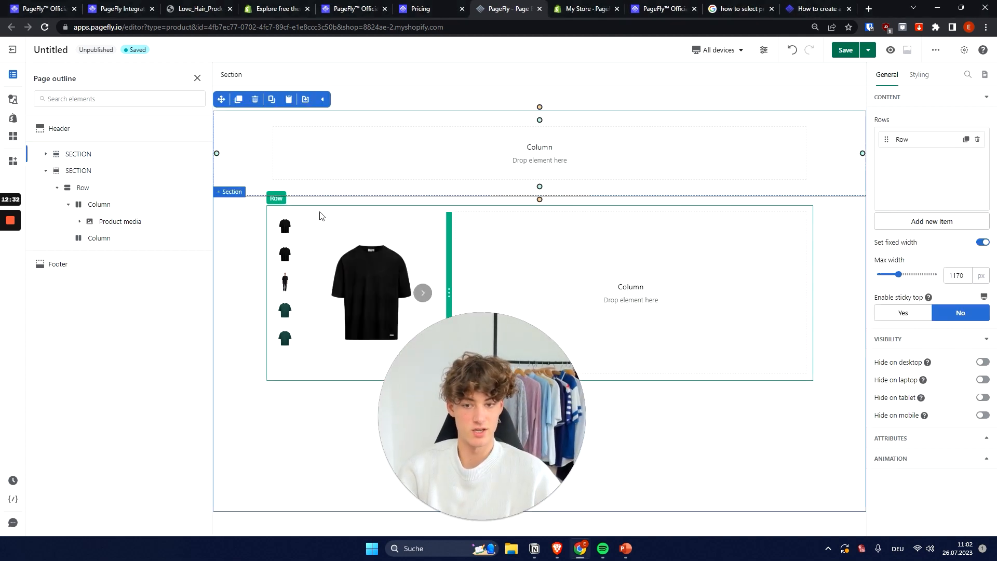
- Add a third column to the product media row and delete that extra column again
click(697, 261)
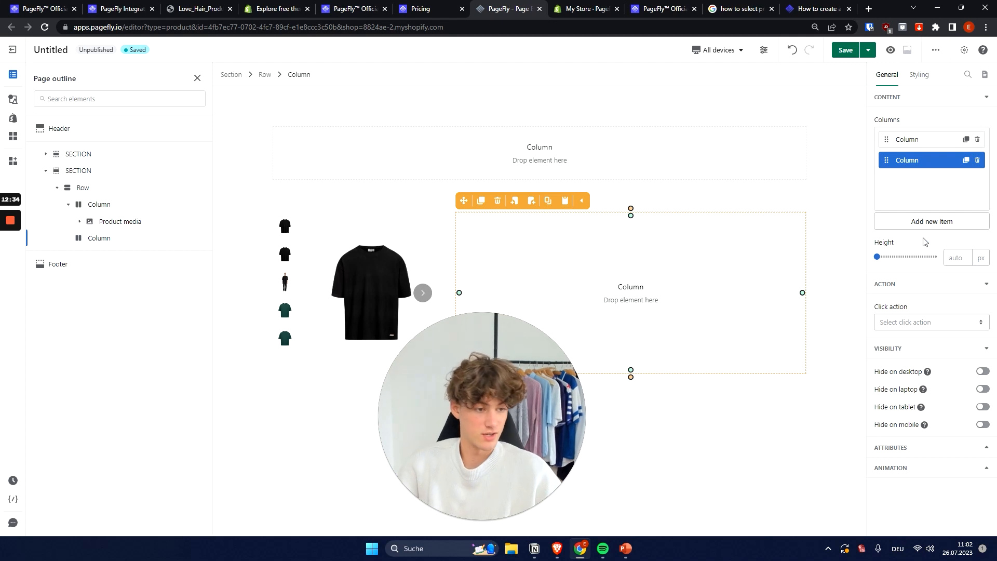
click(942, 223)
click(632, 342)
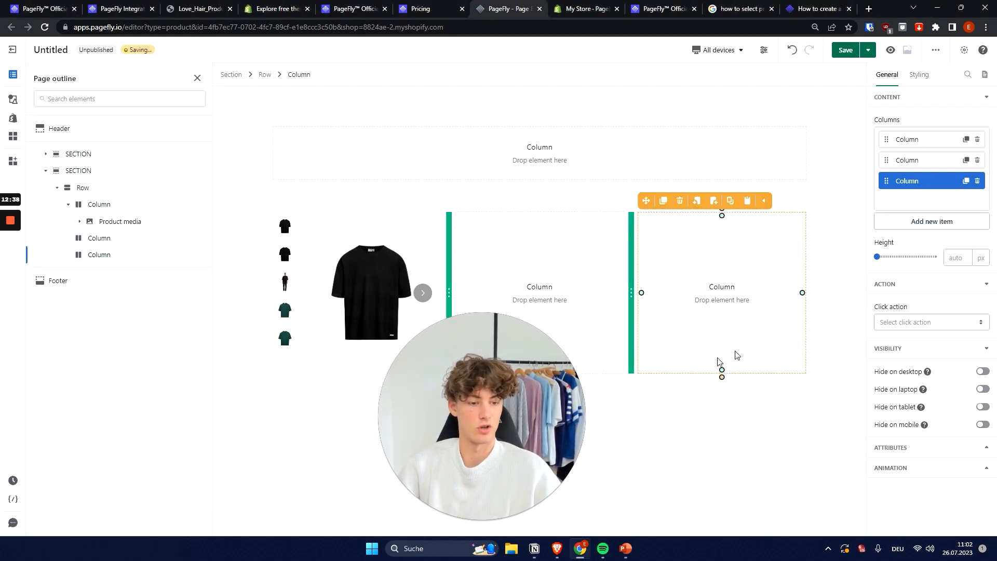
click(464, 521)
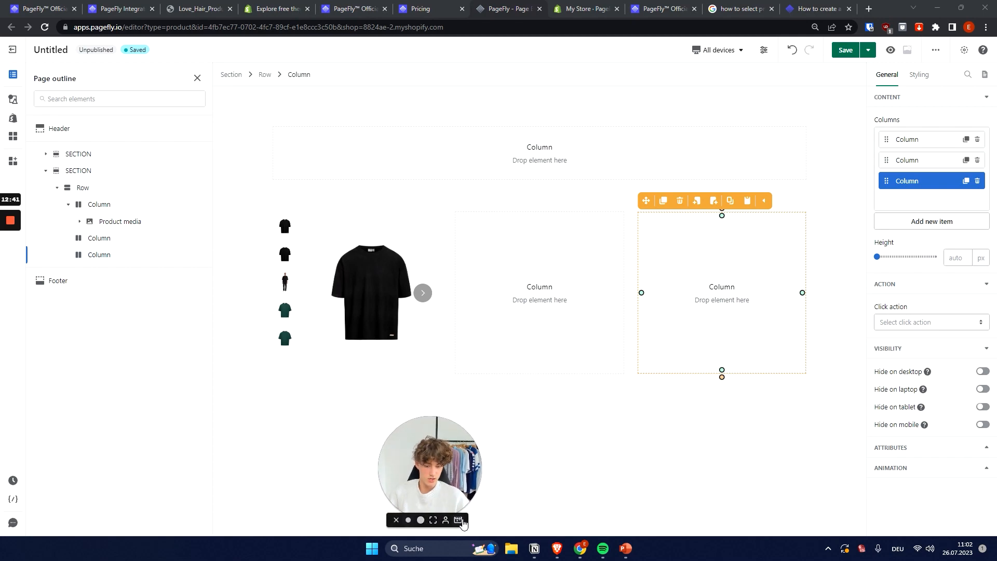
drag(454, 469, 277, 466)
click(977, 181)
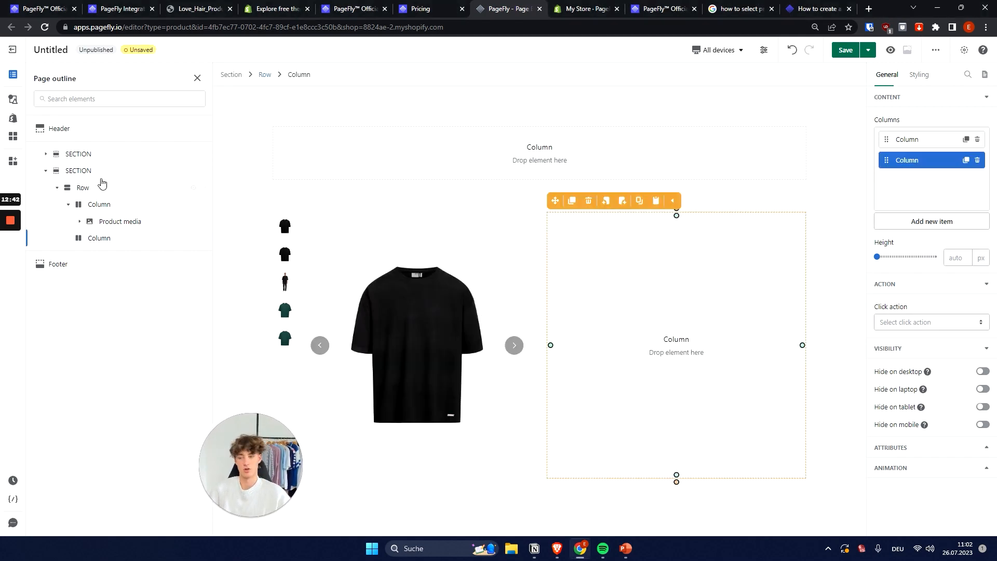
- Add a Countdown element from the Advanced group in a new row beneath the empty column of the first section
click(14, 119)
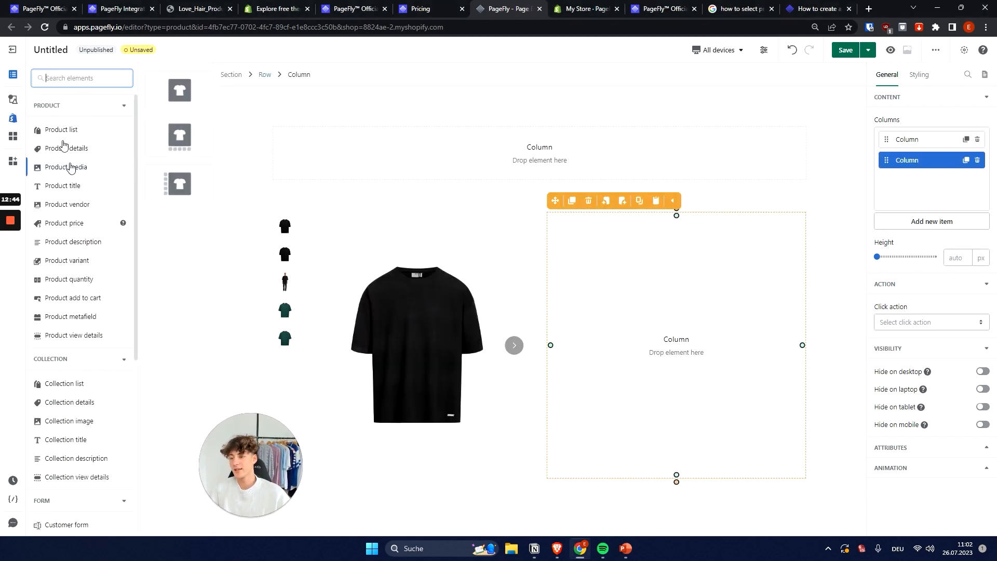
click(14, 99)
scroll(60, 192, down, 2)
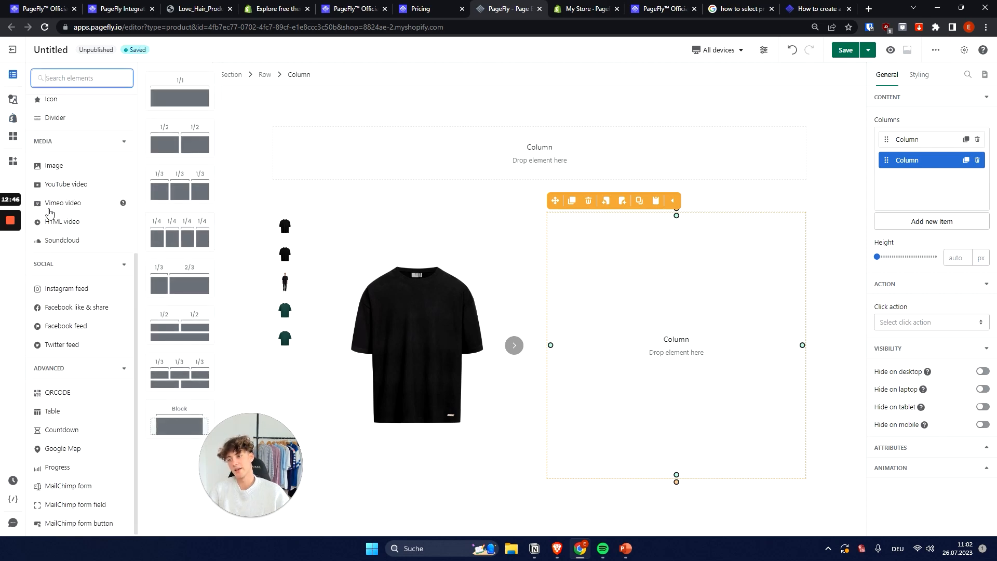
scroll(78, 208, up, 5)
scroll(85, 177, down, 5)
scroll(88, 197, up, 5)
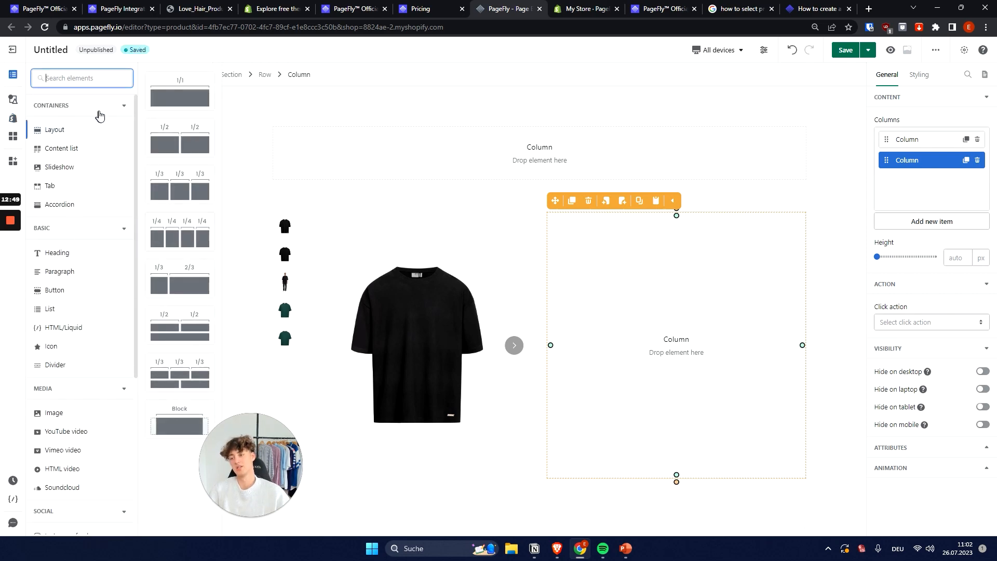
scroll(103, 242, down, 4)
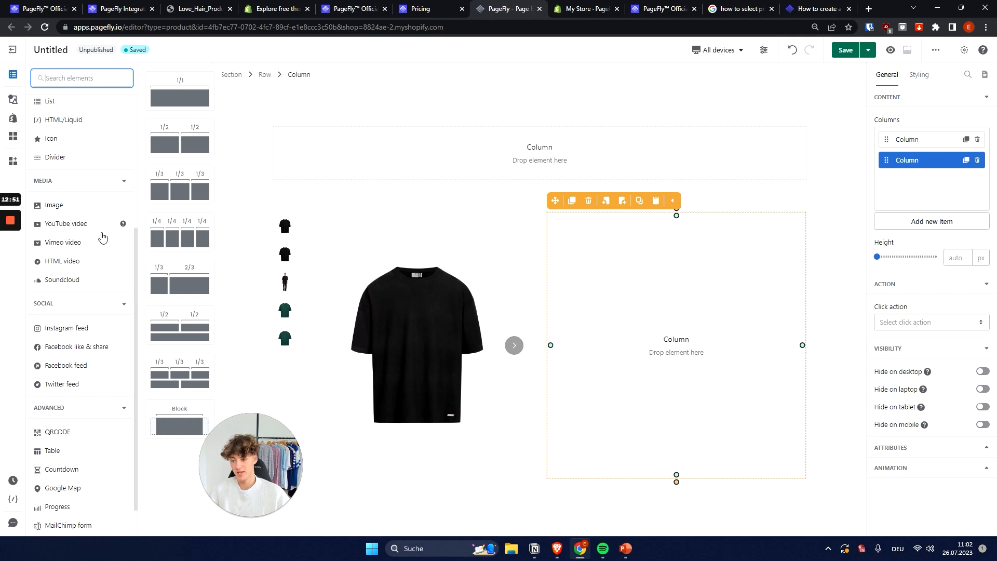
scroll(82, 327, down, 1)
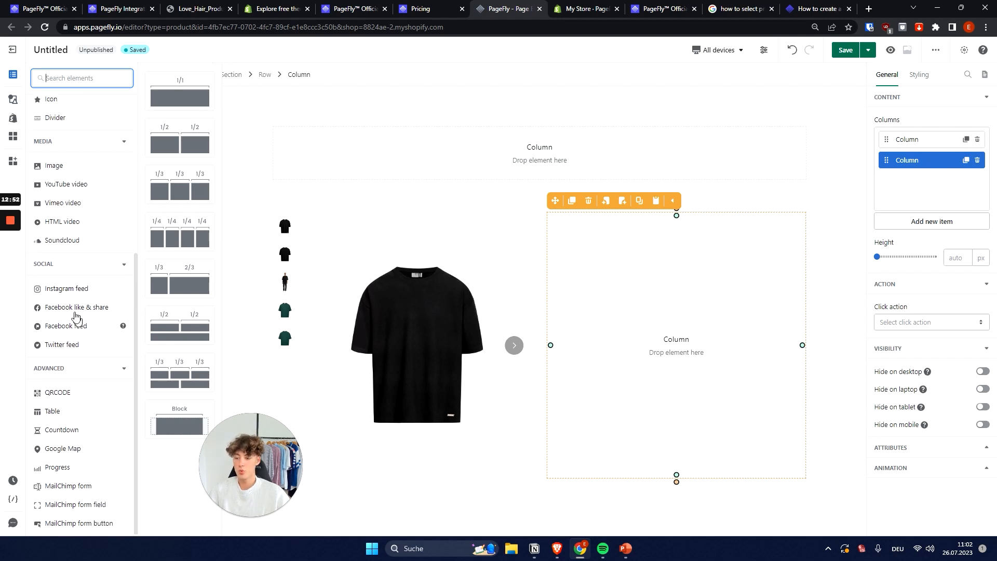
drag(105, 432, 23, 438)
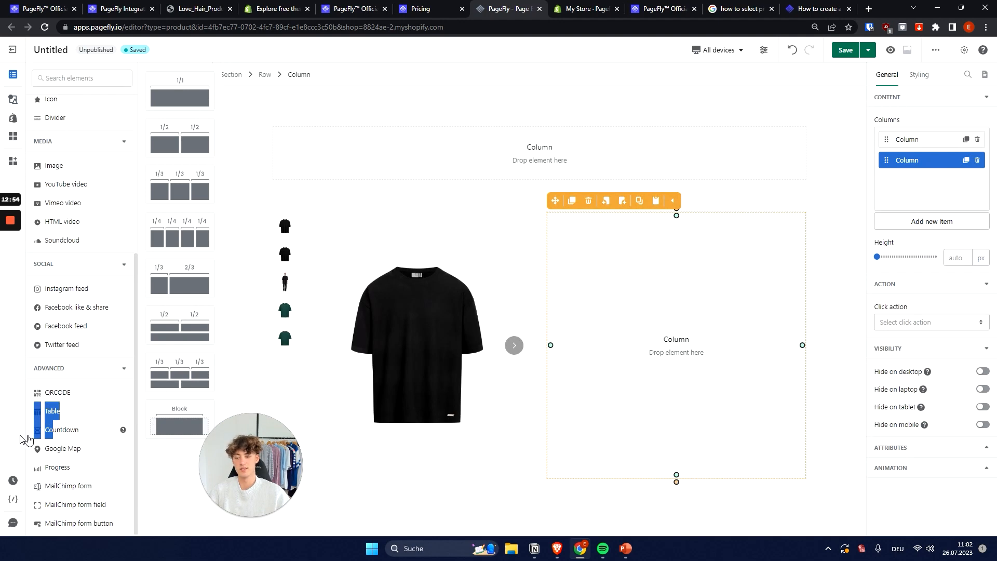
click(58, 435)
drag(175, 133, 556, 196)
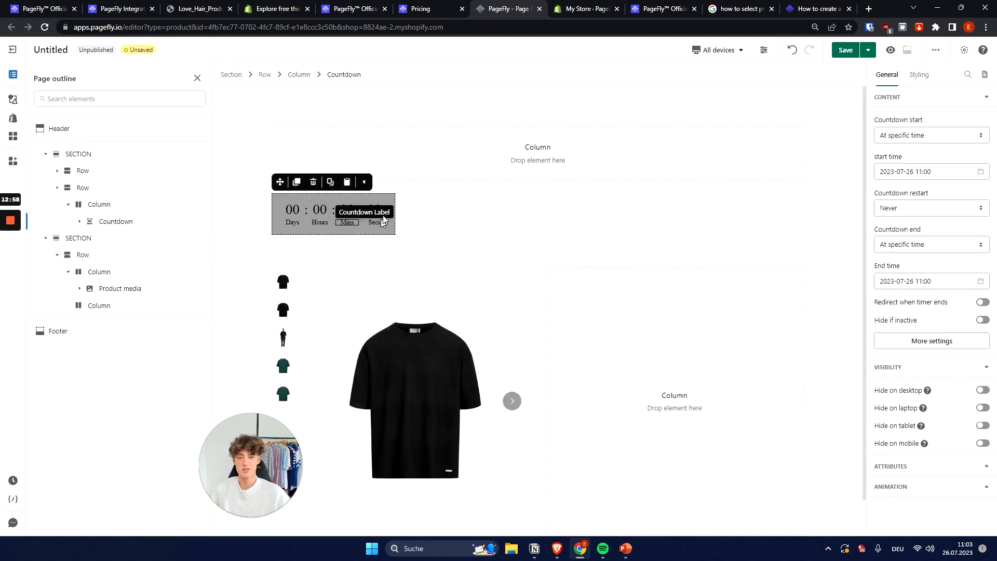
- Select the whole countdown element and align it horizontally to the center of its column
click(347, 222)
click(281, 208)
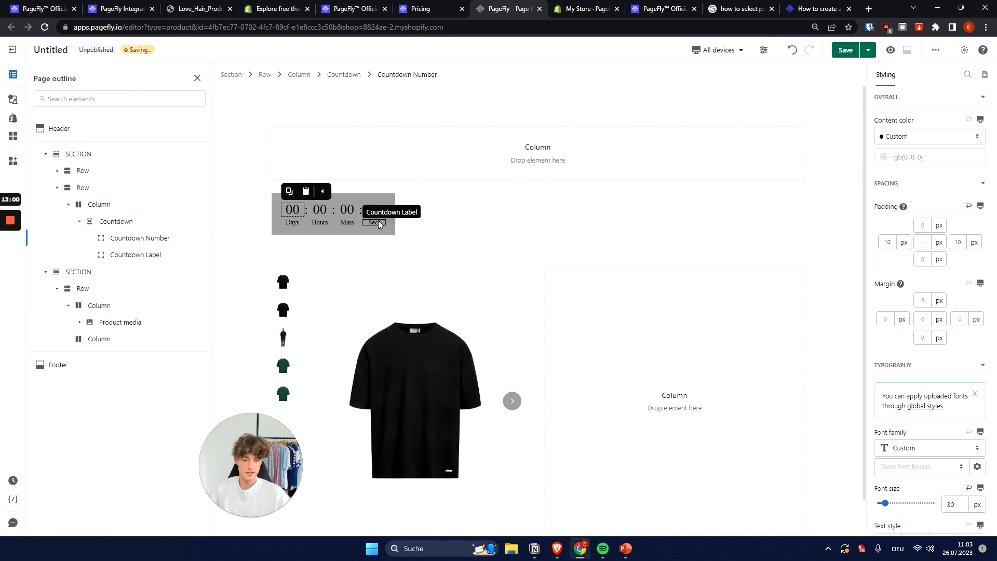
click(393, 229)
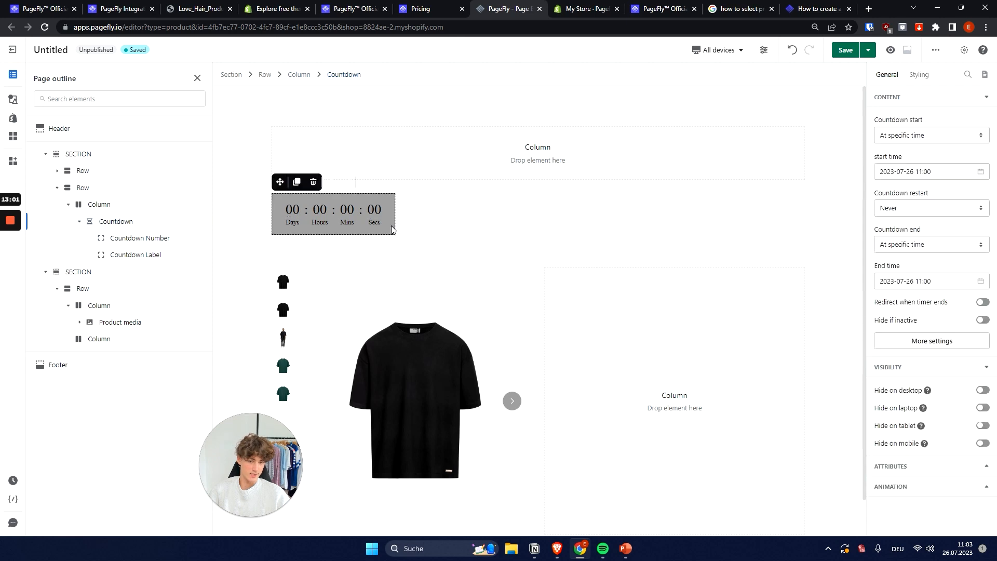
click(919, 77)
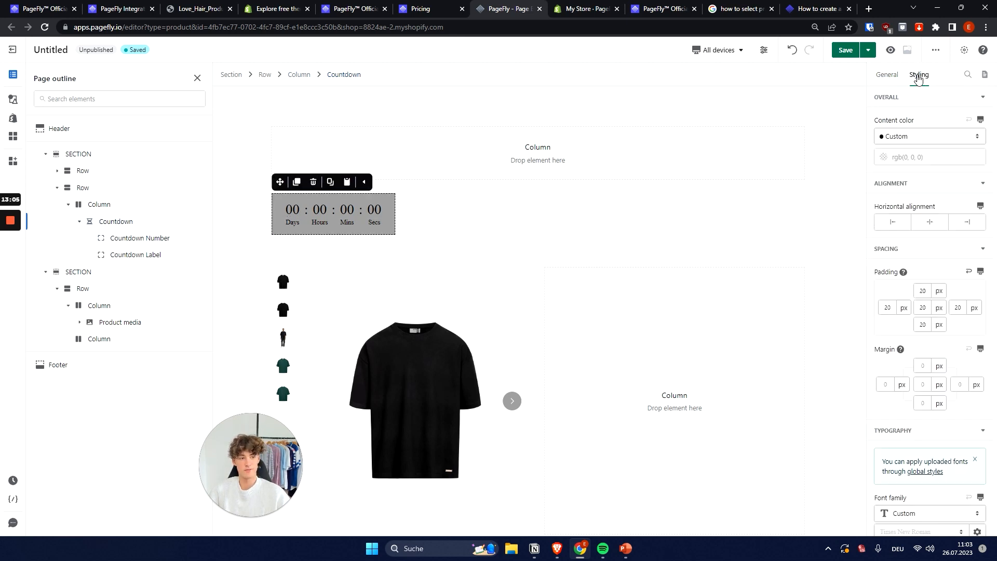
click(933, 224)
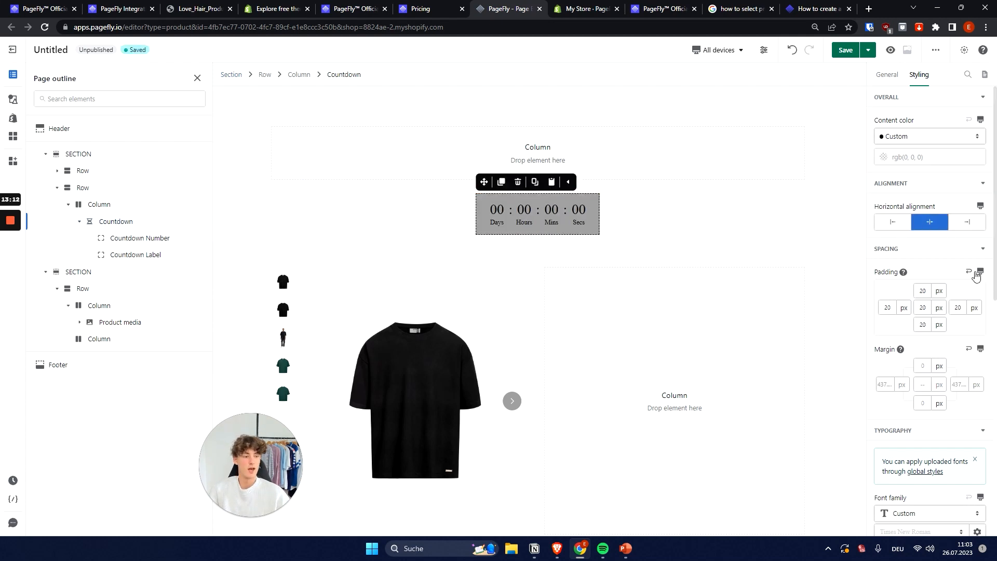
- Change the countdown's font family to the FONT_FAMILY 3 preset
scroll(930, 248, down, 2)
scroll(930, 248, down, 1)
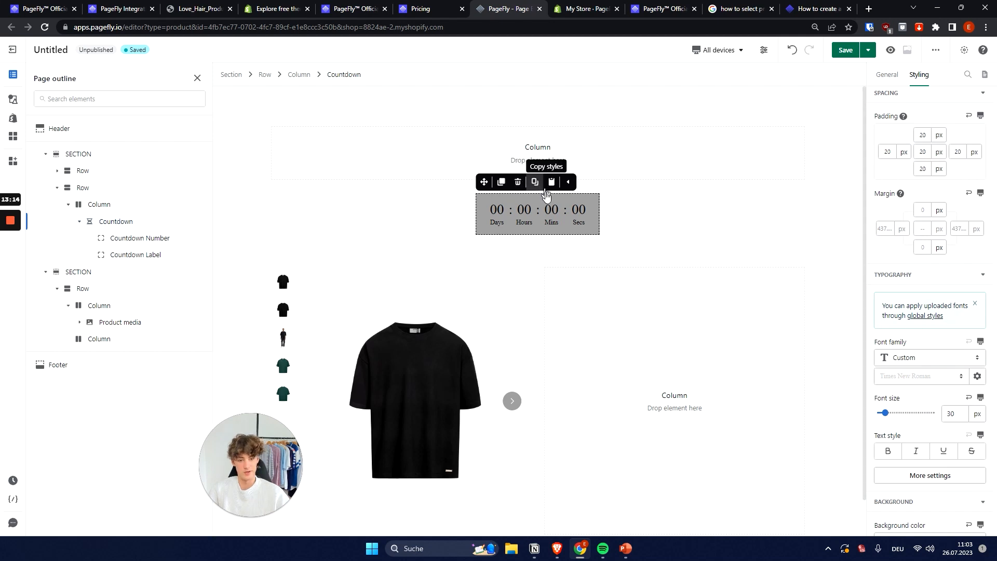
click(932, 359)
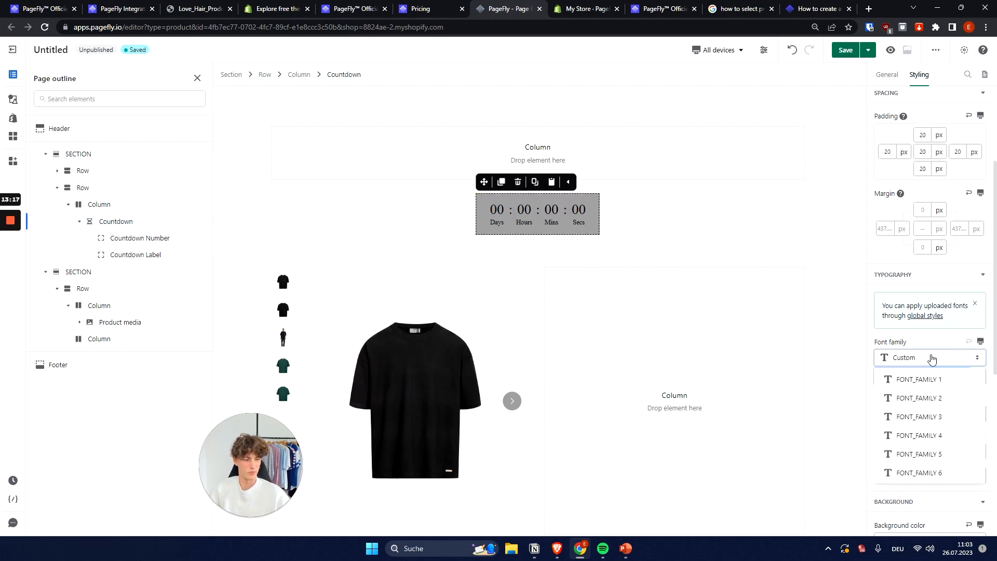
click(915, 416)
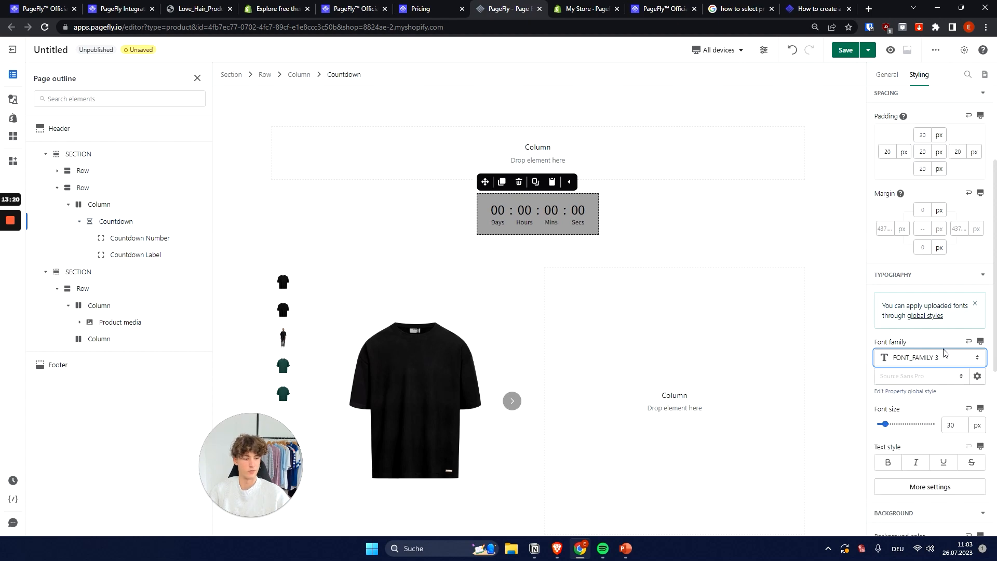
- Examine the Google fonts and uploaded fonts in the Font manager, then close it without selecting a font
scroll(980, 233, down, 2)
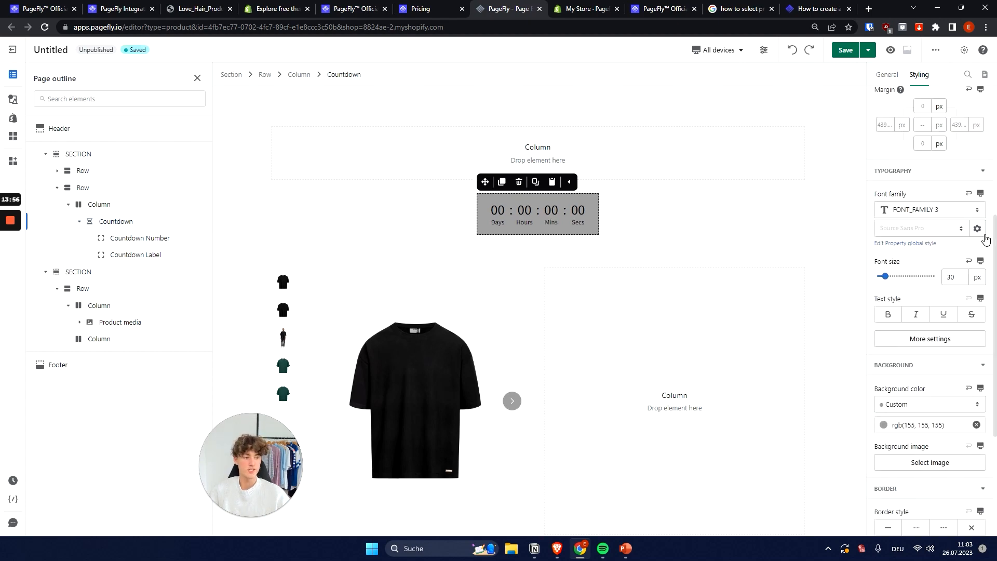
click(978, 230)
scroll(423, 314, down, 5)
scroll(301, 354, up, 3)
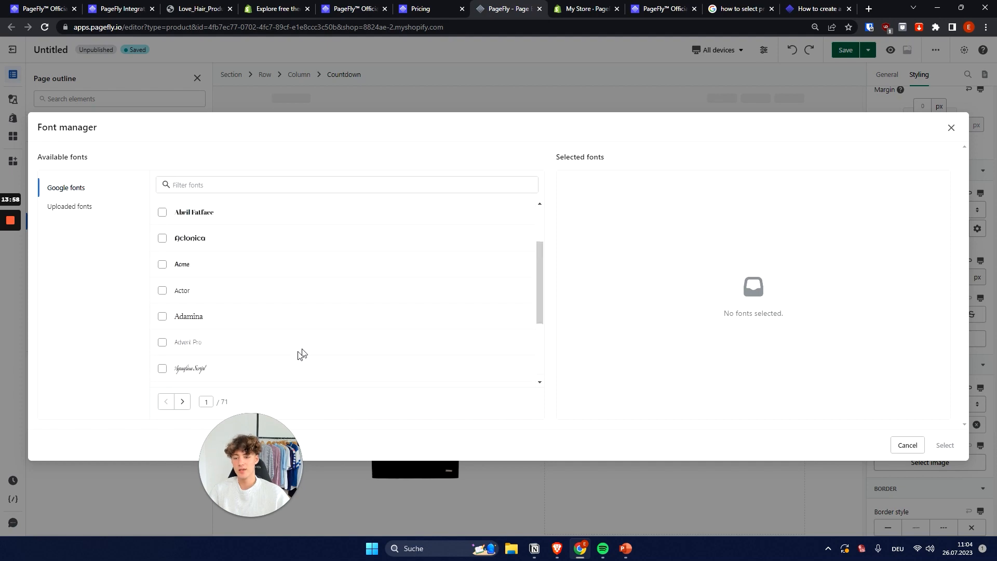
scroll(301, 355, up, 2)
scroll(257, 289, down, 4)
scroll(234, 327, up, 4)
scroll(224, 327, down, 4)
scroll(222, 336, up, 4)
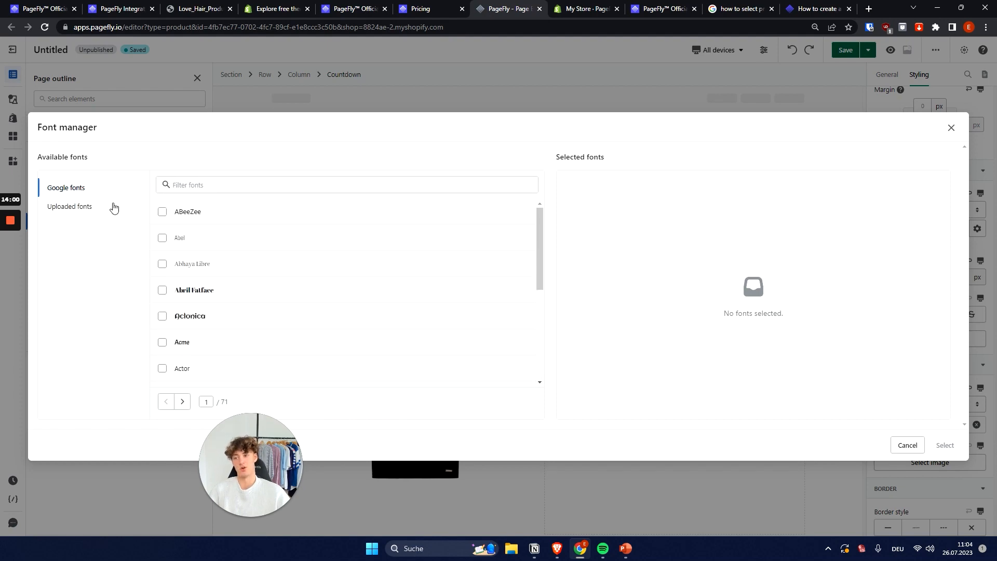
click(78, 206)
click(951, 129)
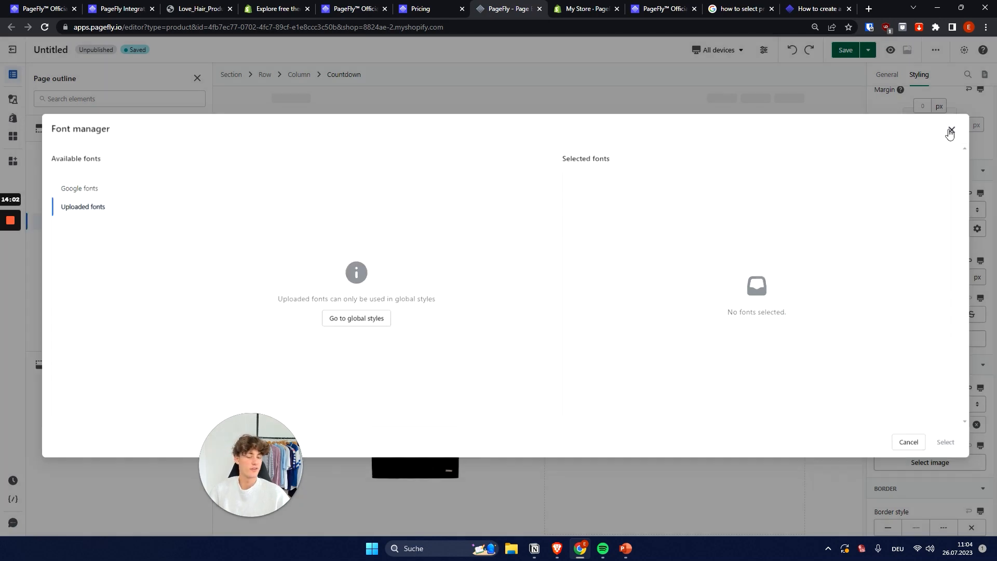
- Set the countdown's background color to the red Color 1 preset
scroll(934, 319, down, 1)
click(645, 225)
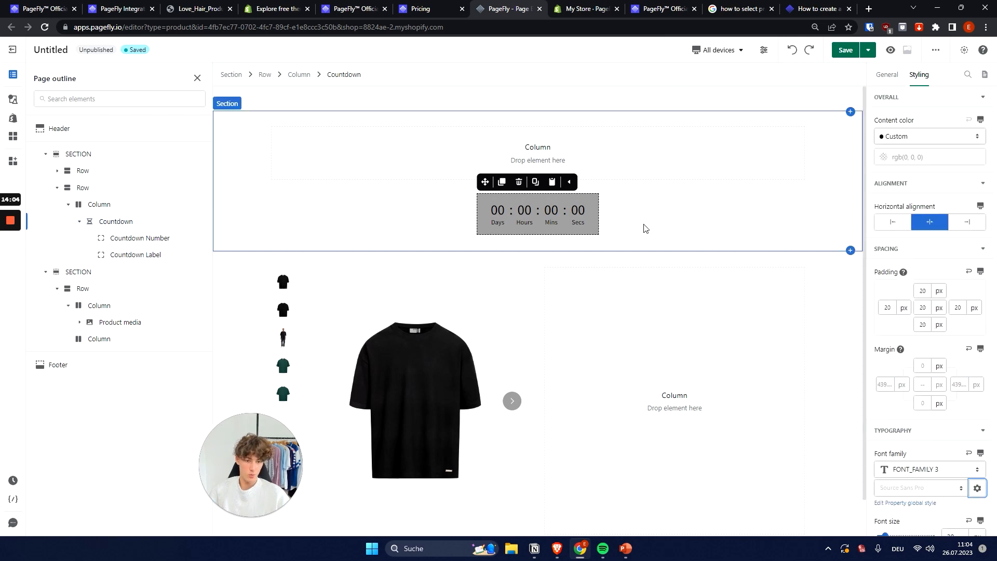
click(512, 198)
scroll(945, 260, down, 8)
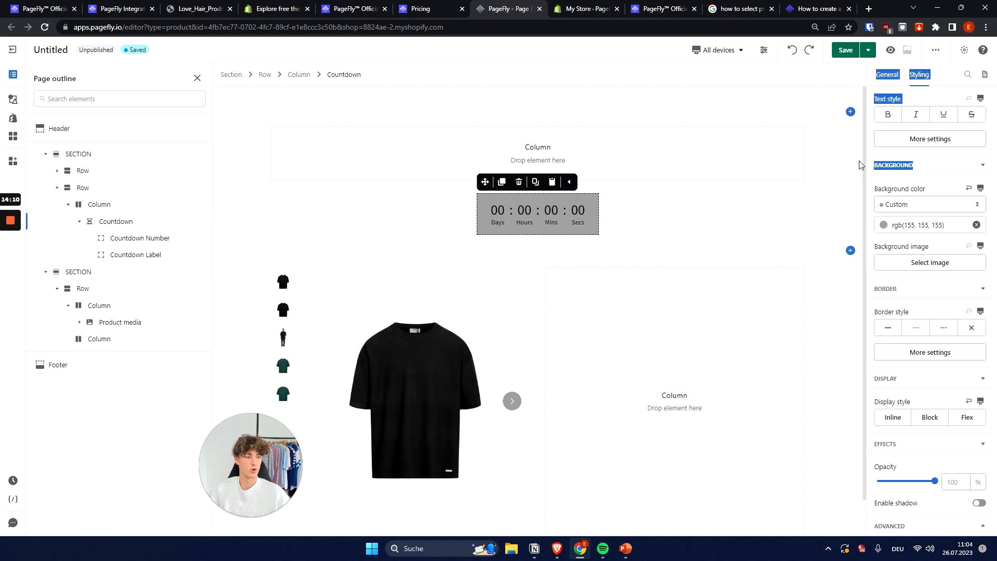
click(921, 204)
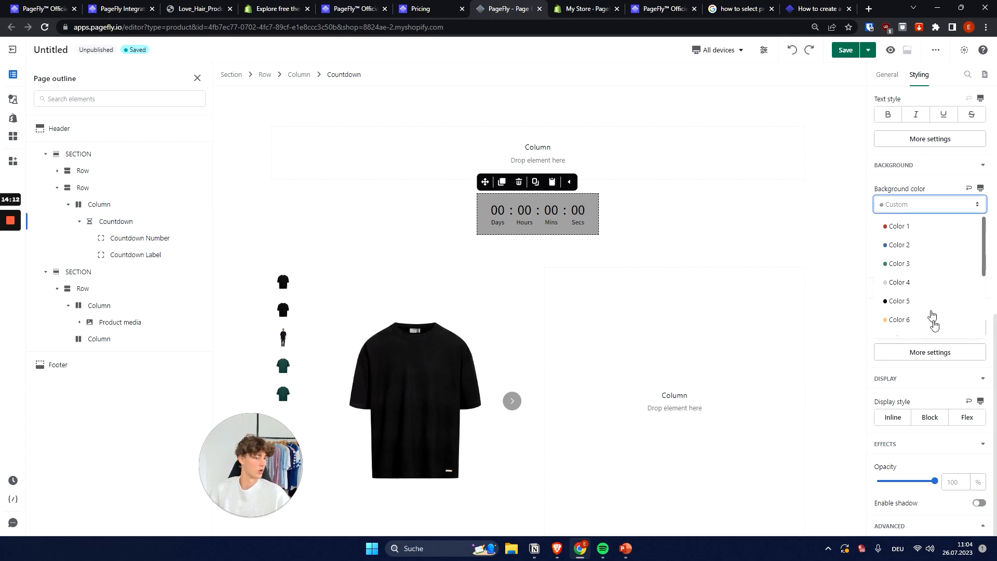
click(920, 227)
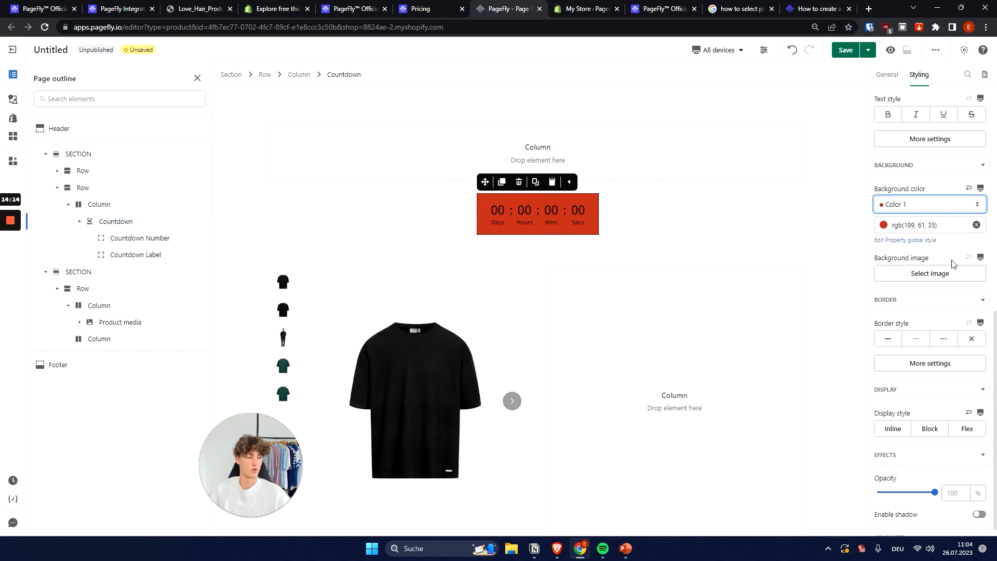
- Set the countdown's content color to the white preset listed below Color 7
scroll(935, 267, up, 4)
scroll(914, 268, down, 3)
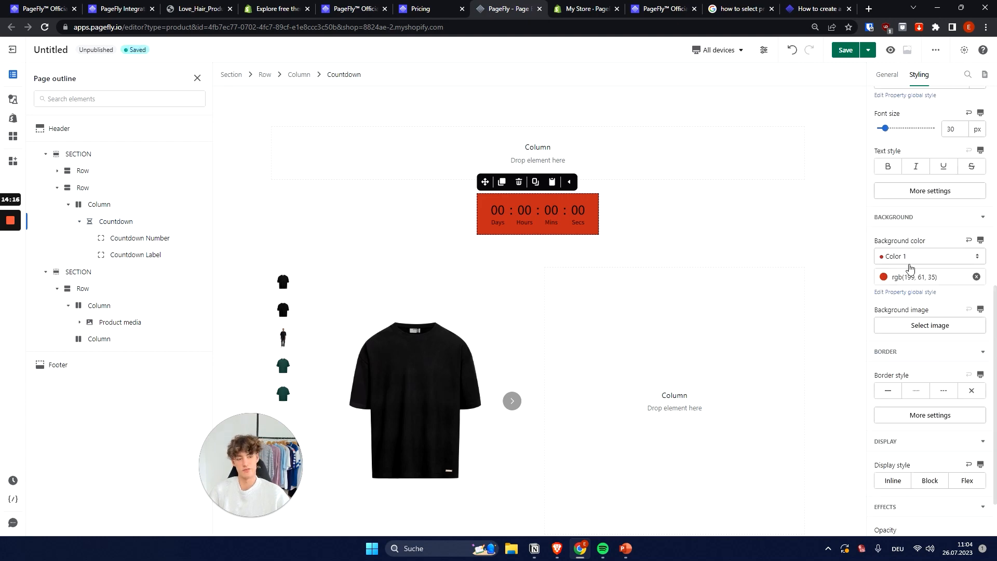
scroll(914, 332, up, 7)
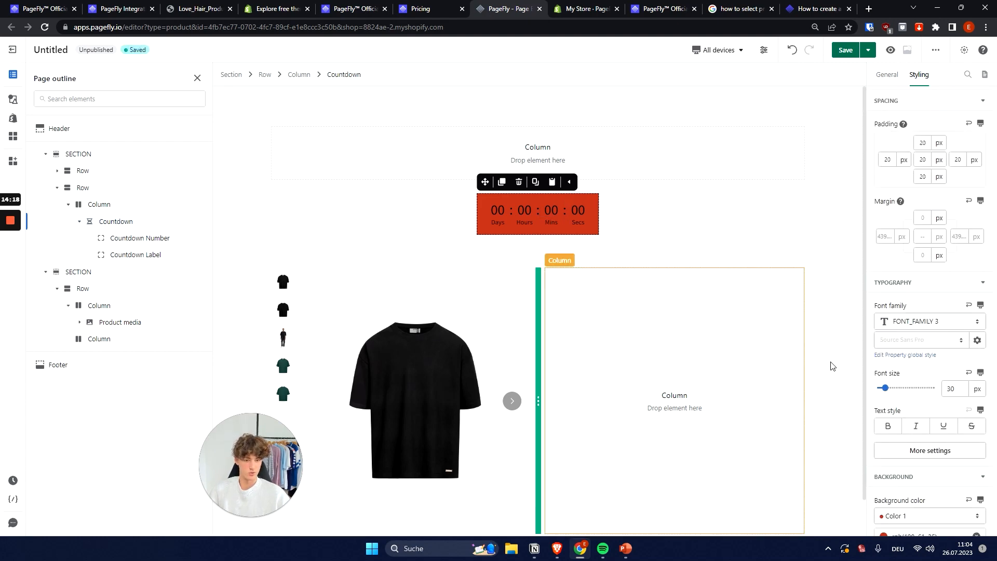
scroll(896, 179, up, 1)
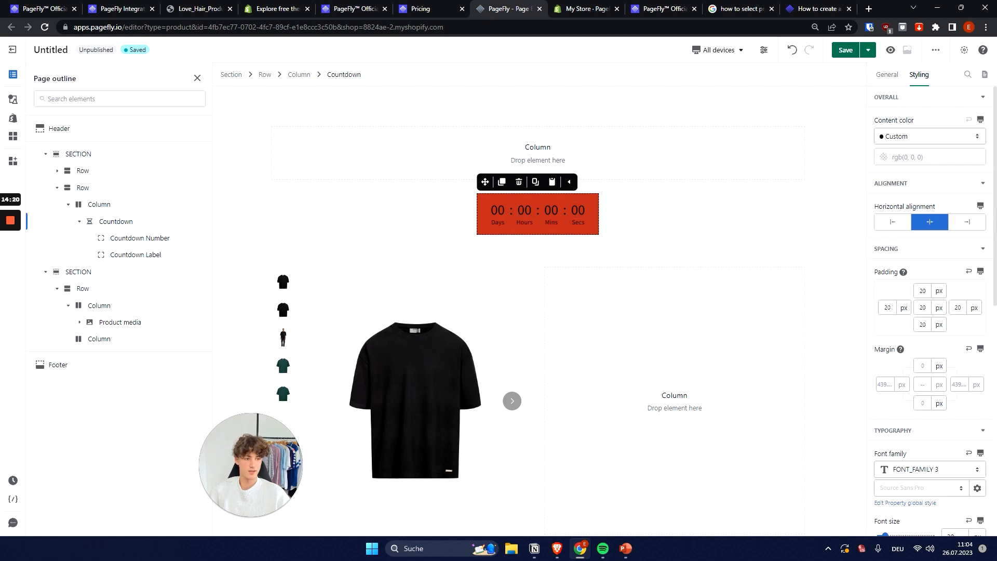
click(938, 138)
scroll(932, 239, down, 3)
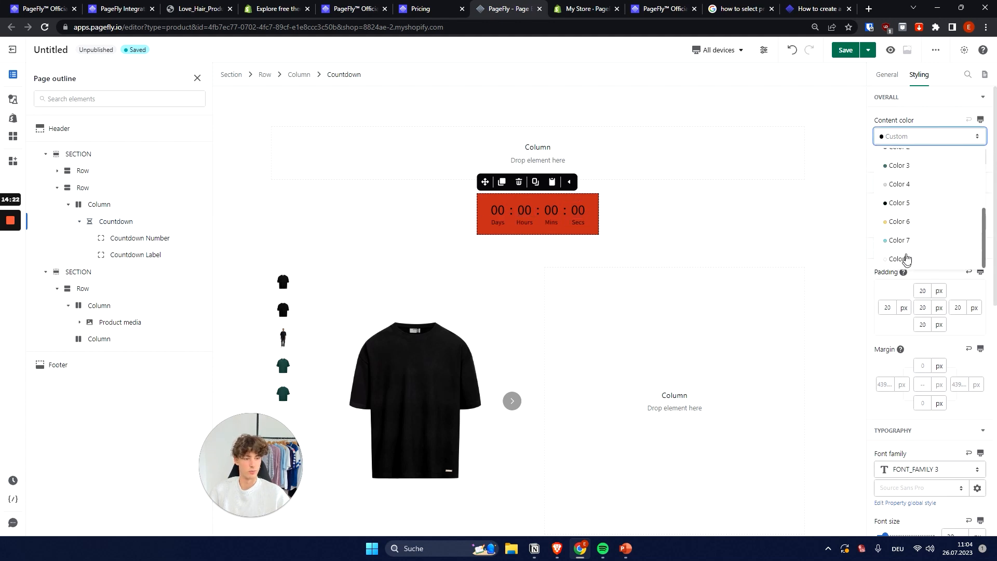
click(906, 259)
- Brighten the countdown's background to a fully saturated red in the color picker
scroll(947, 326, down, 3)
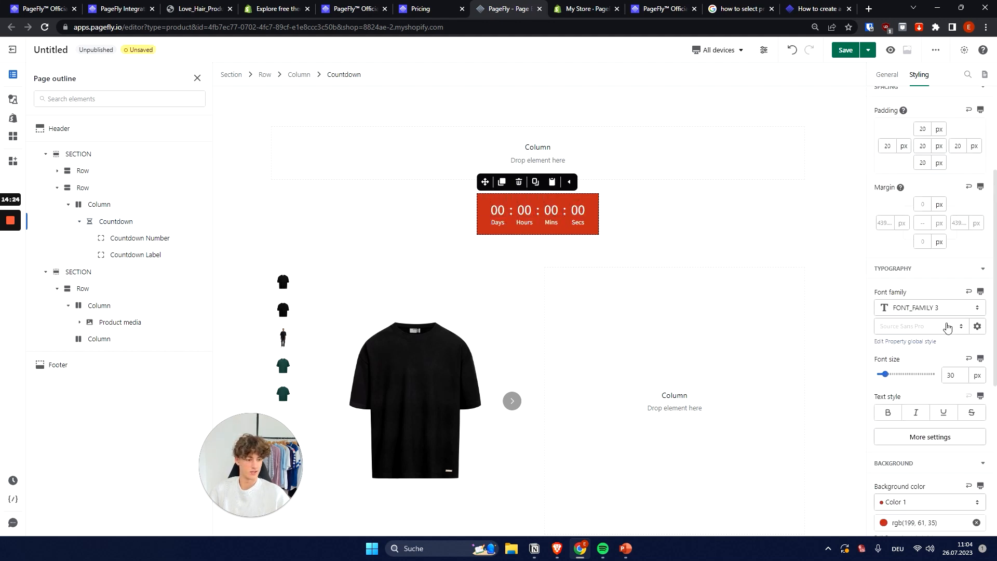
scroll(947, 326, down, 5)
click(896, 207)
click(896, 208)
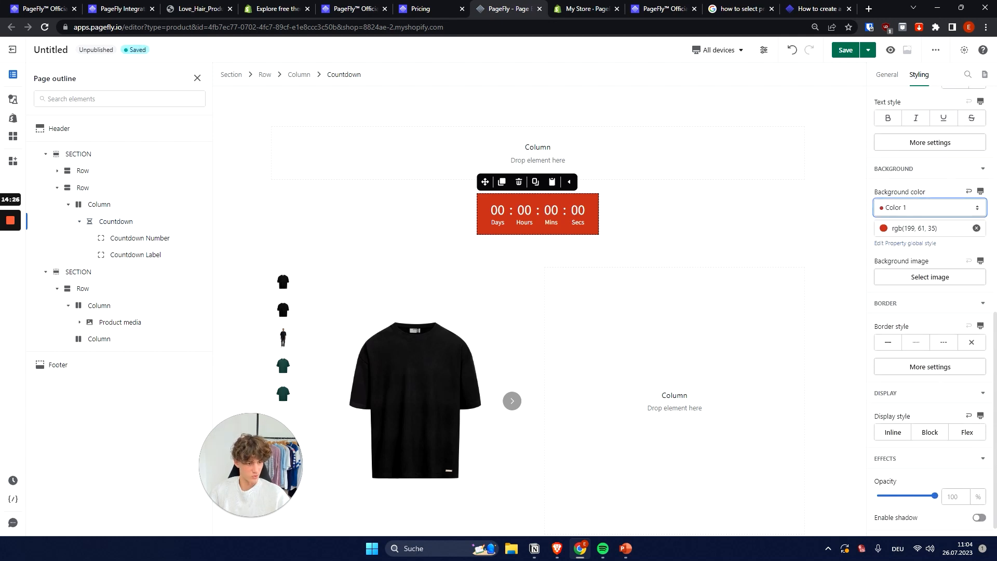
click(891, 232)
click(885, 231)
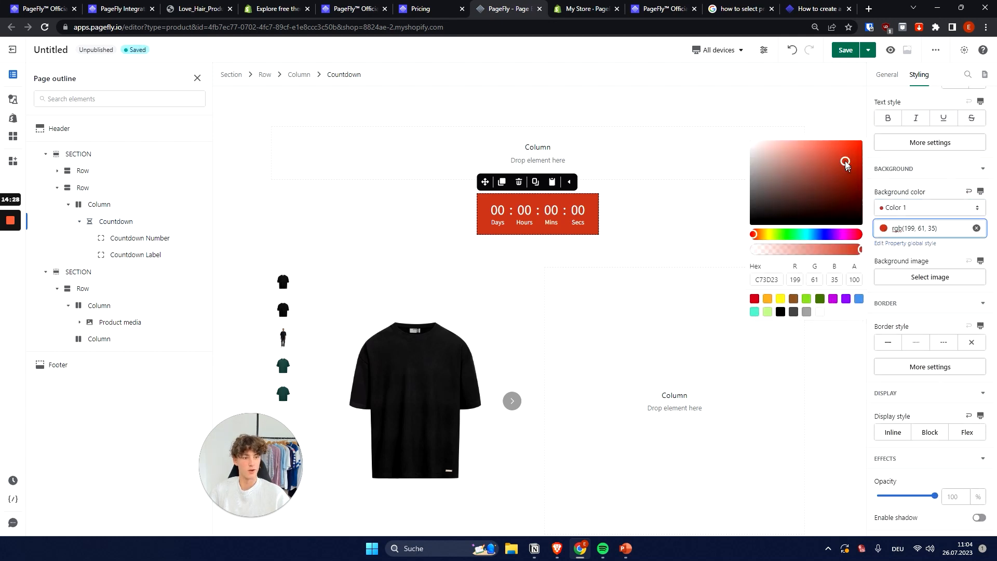
drag(845, 163, 862, 140)
click(677, 216)
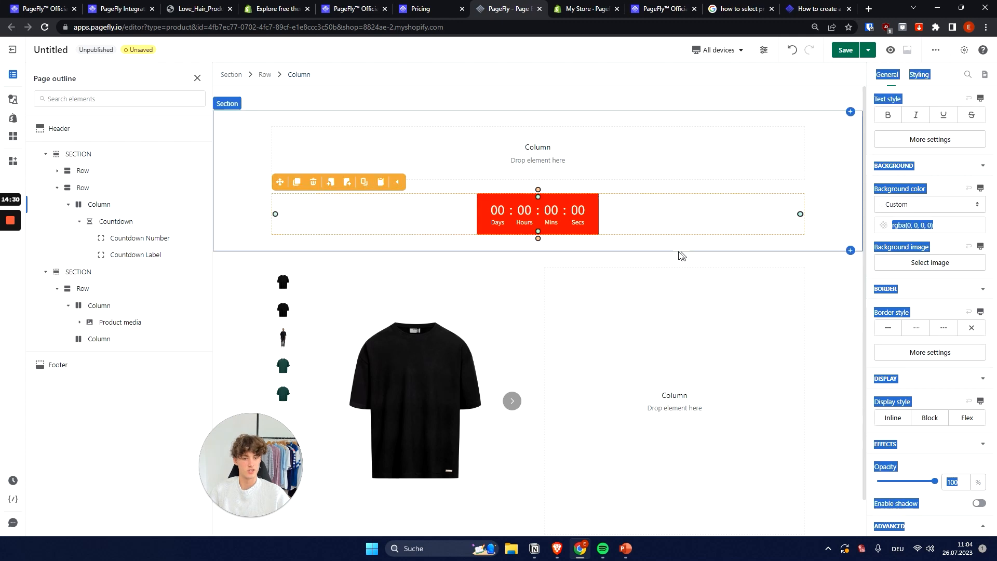
click(587, 223)
click(619, 234)
- Select the main product media and advance it to the next product image
scroll(619, 234, down, 1)
drag(429, 182, 448, 514)
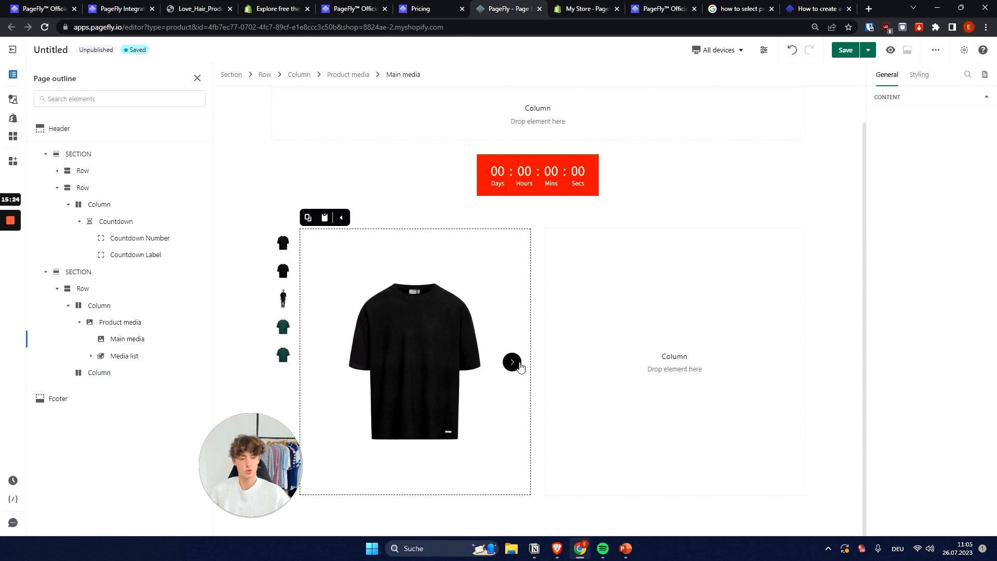
click(512, 362)
click(270, 218)
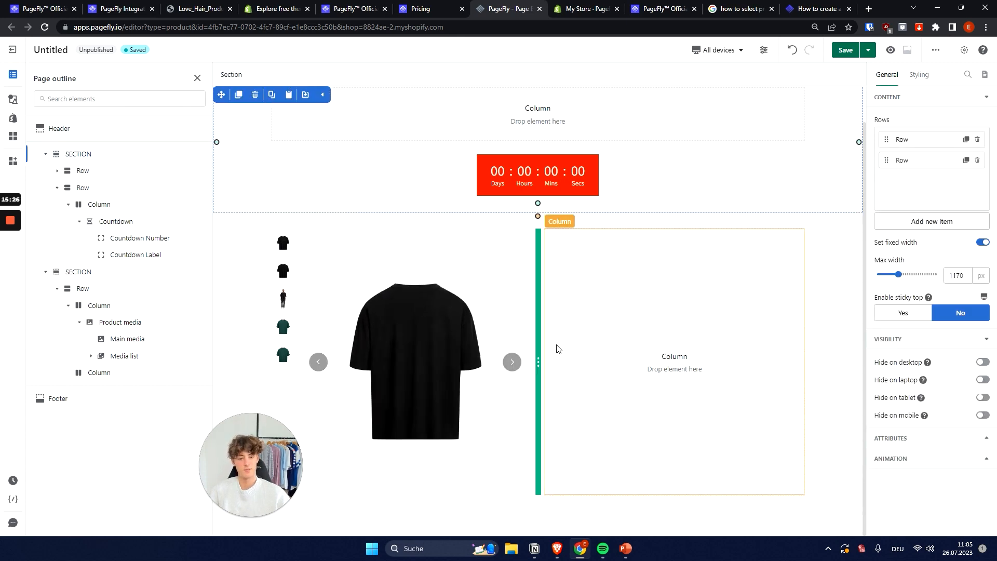
- Add a Product title element, using the underlined variant, to the empty column beside the product media
click(553, 278)
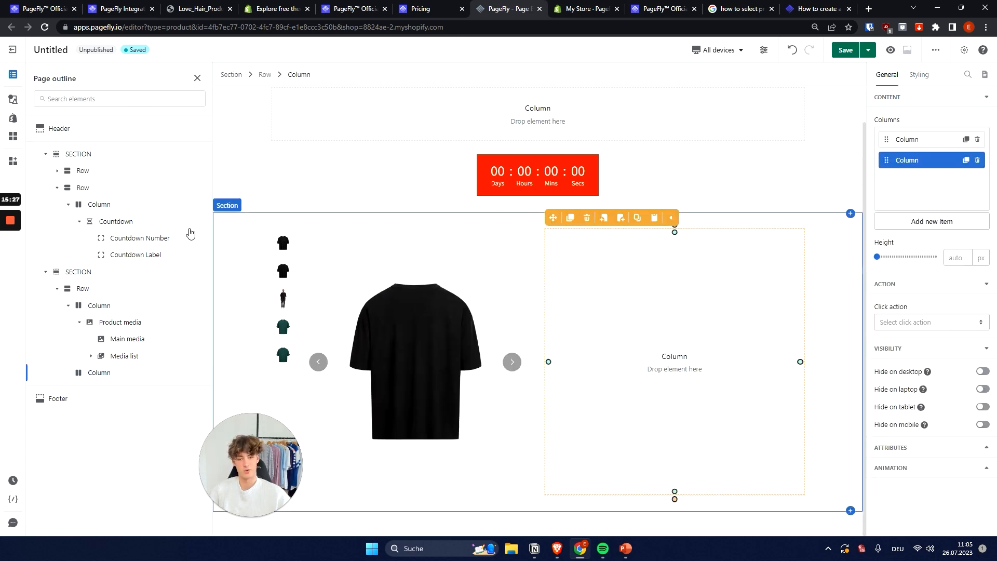
click(13, 117)
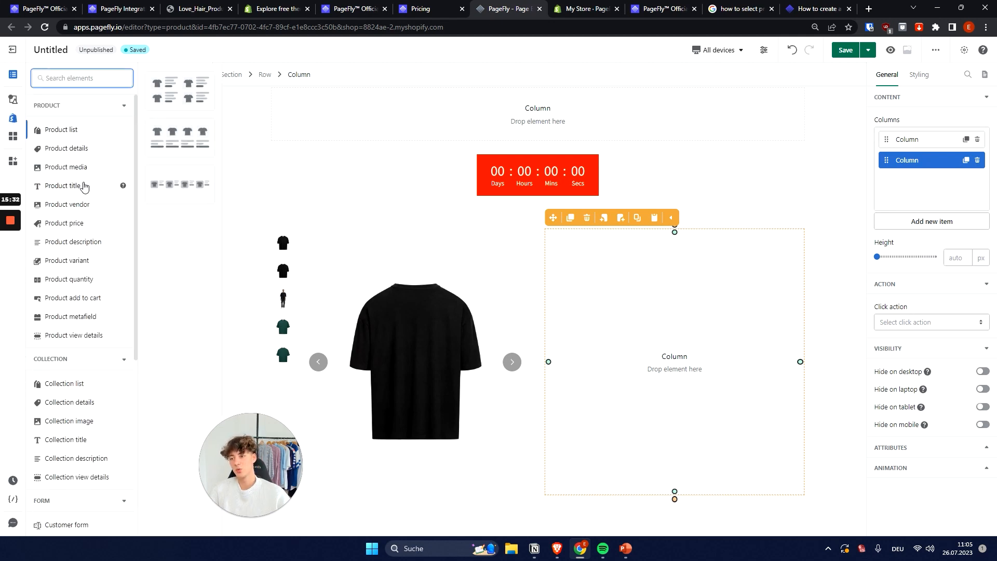
drag(187, 143, 600, 269)
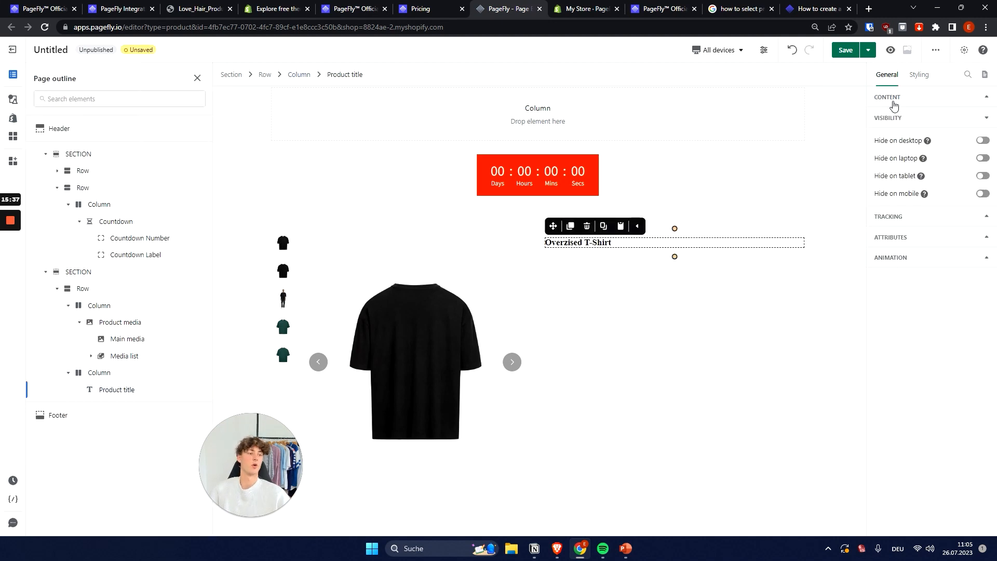
- Style the product title with the FONT_FAMILY 3 font and a font size of 42 px
click(913, 127)
click(919, 74)
scroll(945, 372, down, 3)
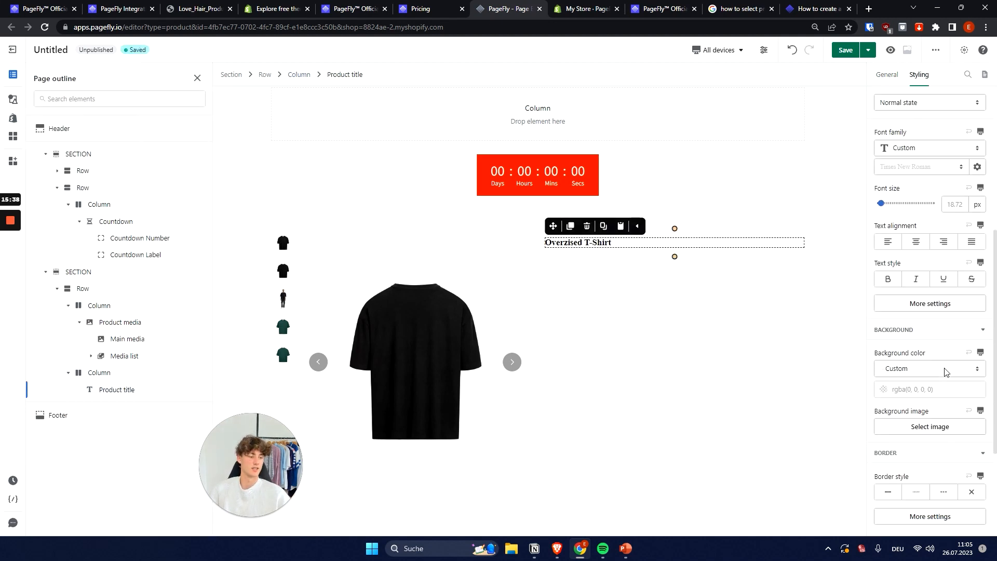
scroll(924, 263, up, 2)
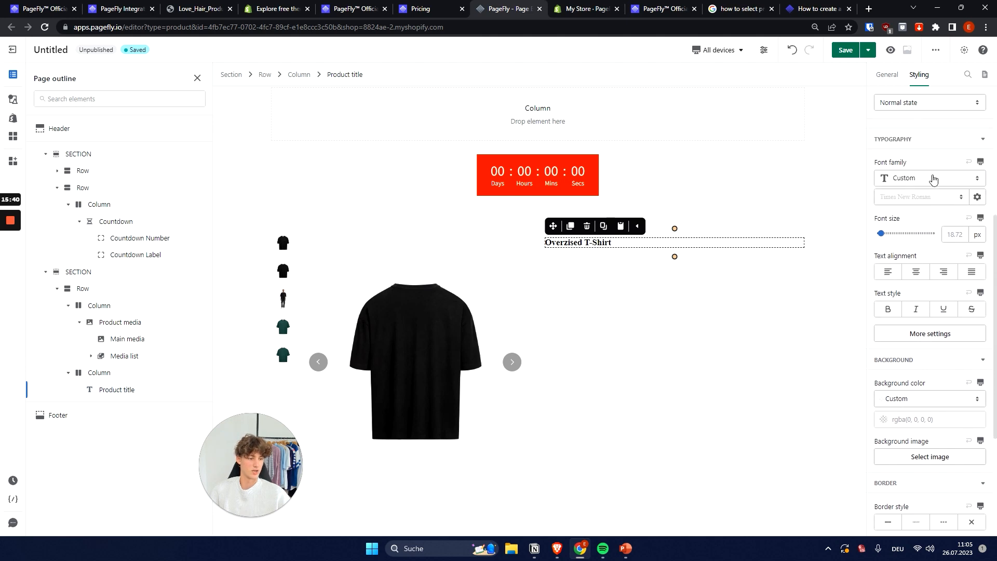
click(929, 178)
click(926, 239)
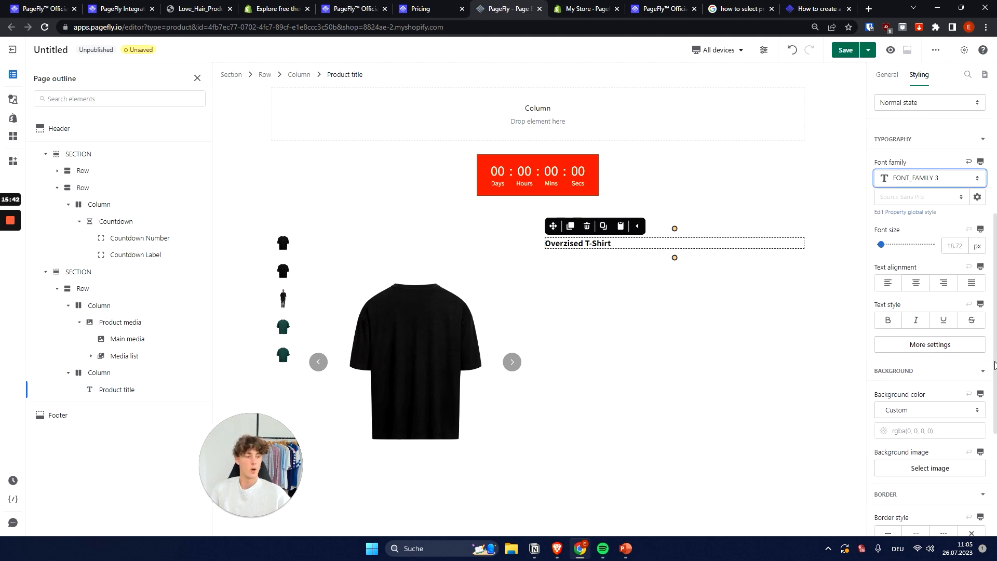
mouse_move(887, 250)
mouse_down()
mouse_move(901, 251)
mouse_move(890, 252)
mouse_up()
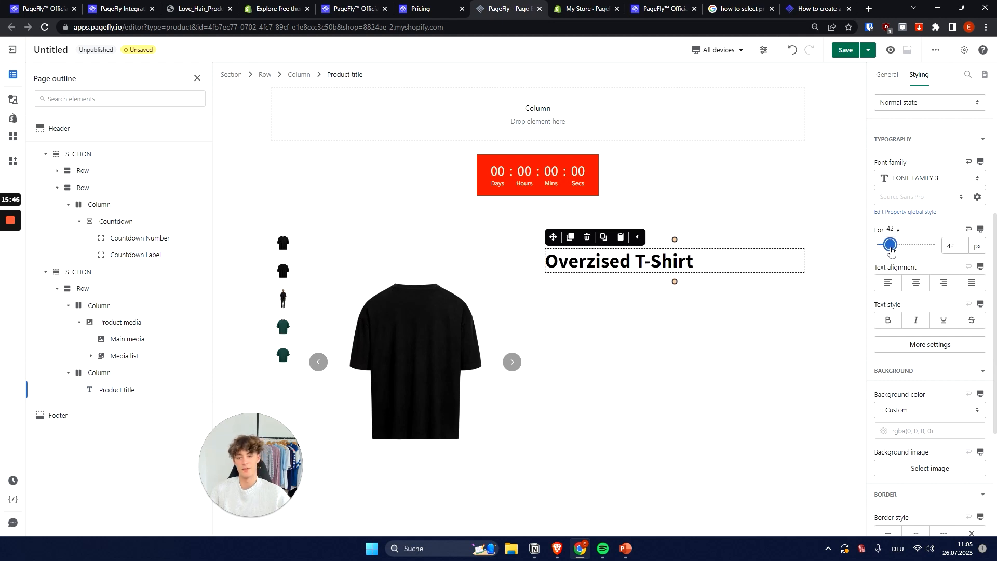
click(674, 386)
click(681, 268)
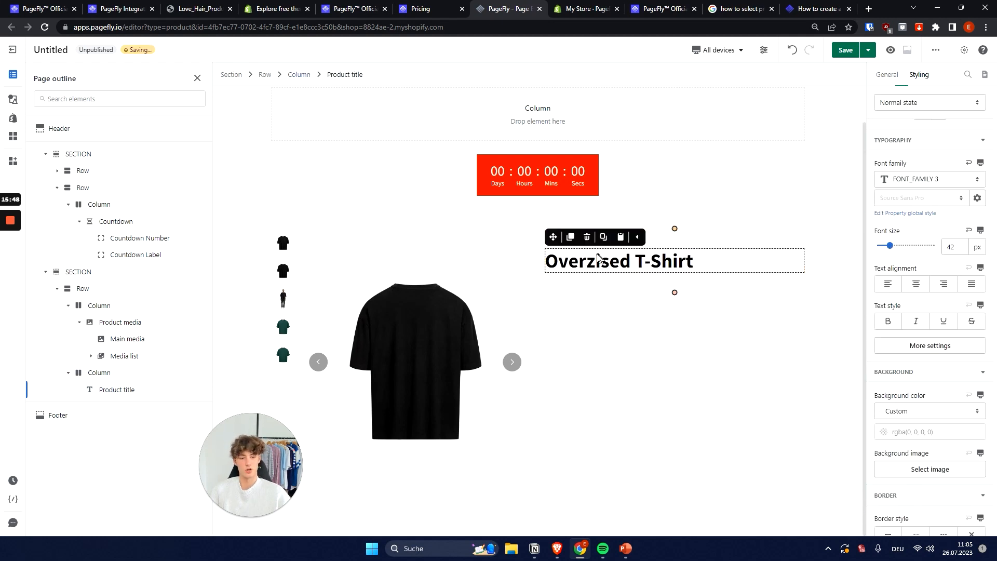
click(701, 244)
click(691, 266)
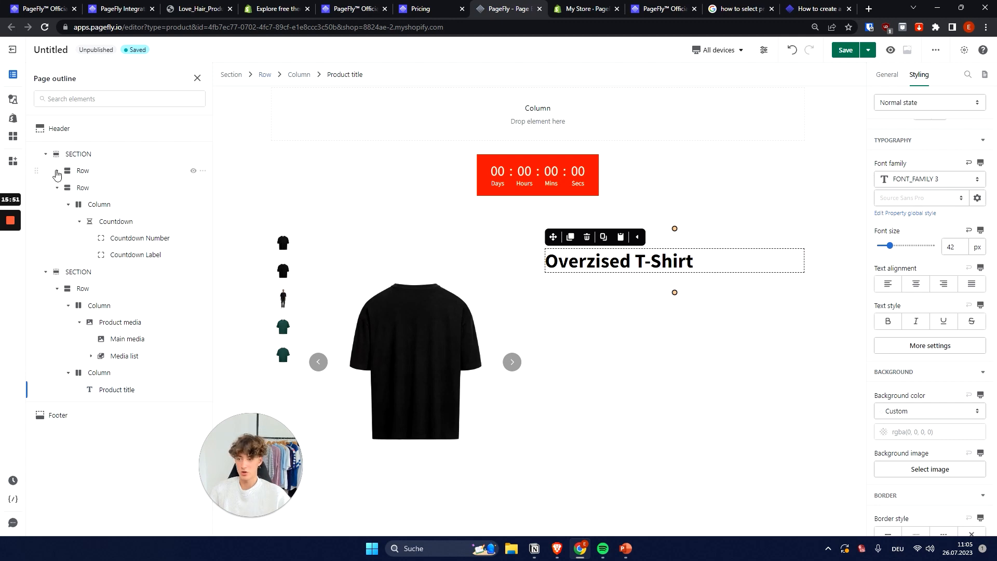
- Add a Product add to cart element, using the variant with the cart icon before the text, below the product title
click(13, 119)
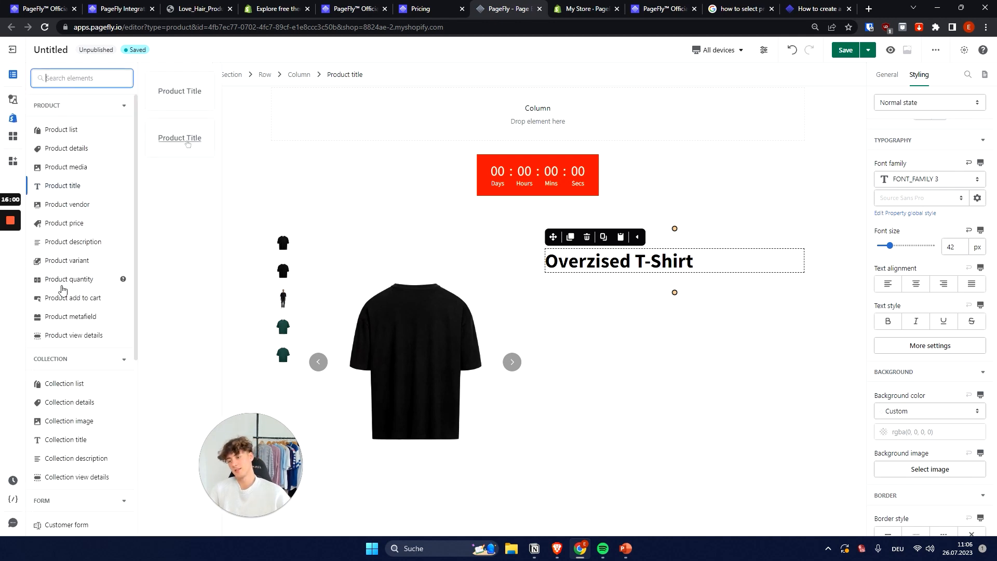
click(13, 74)
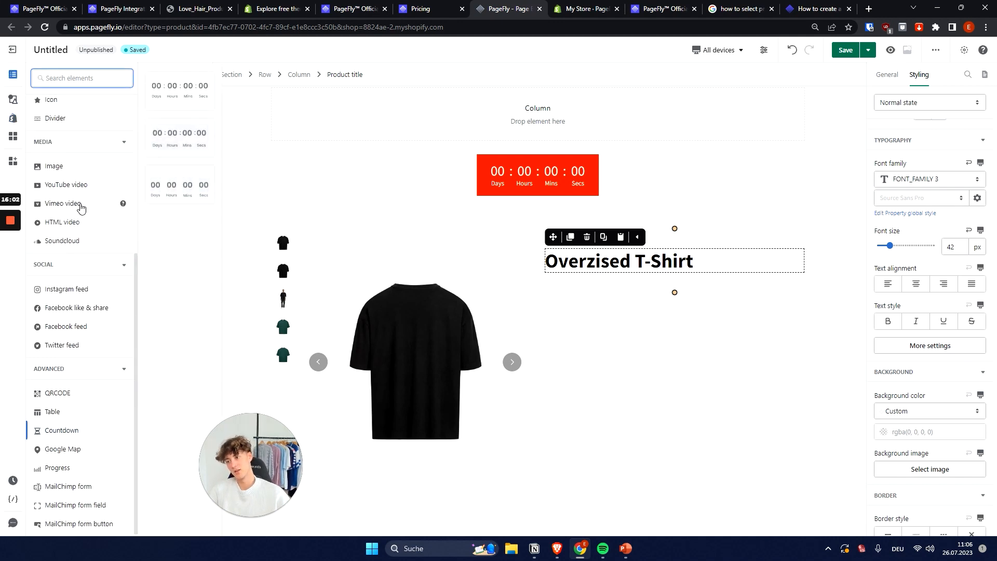
scroll(83, 203, up, 5)
scroll(104, 157, down, 5)
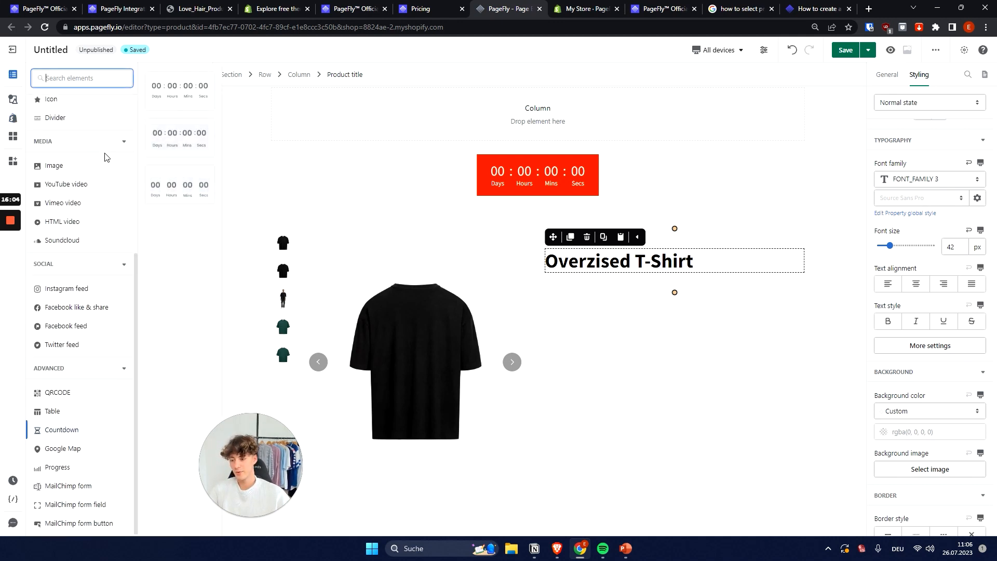
scroll(104, 172, up, 5)
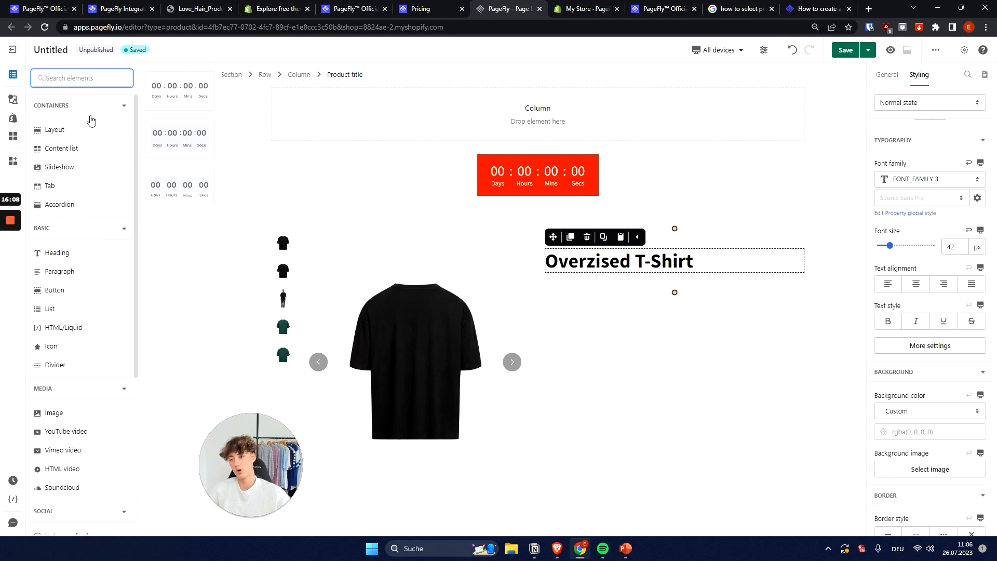
scroll(91, 190, down, 5)
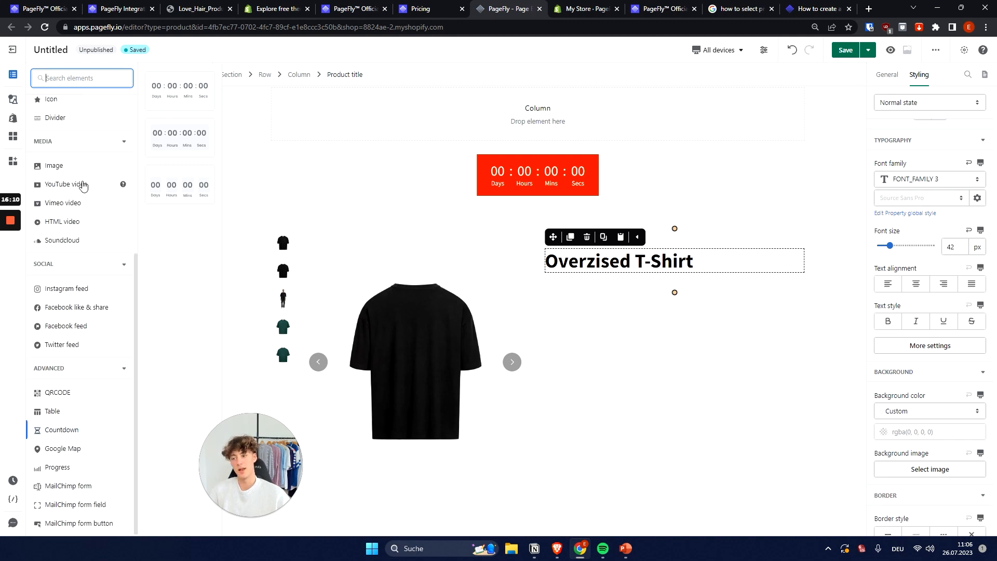
click(13, 118)
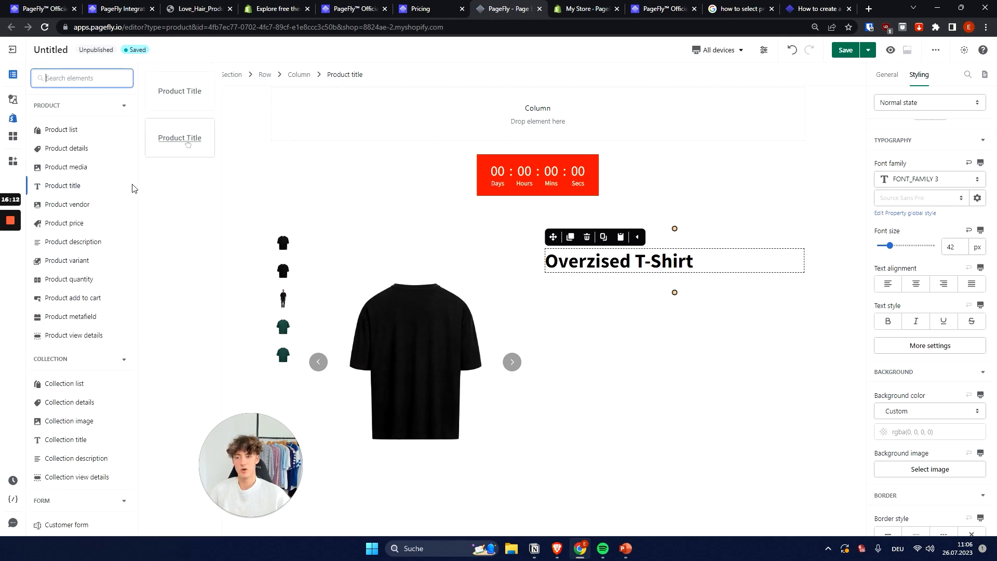
scroll(93, 201, down, 2)
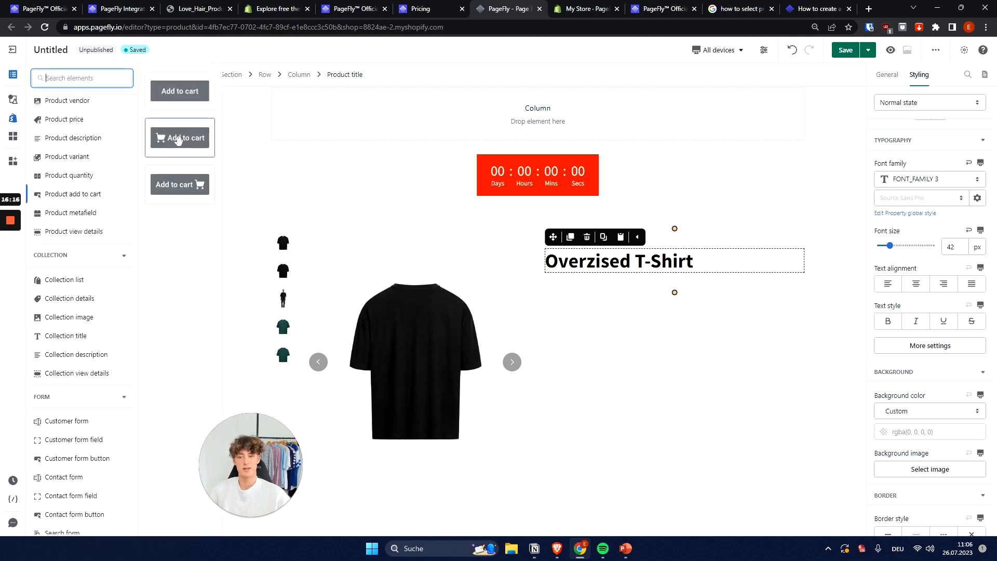
drag(181, 139, 575, 296)
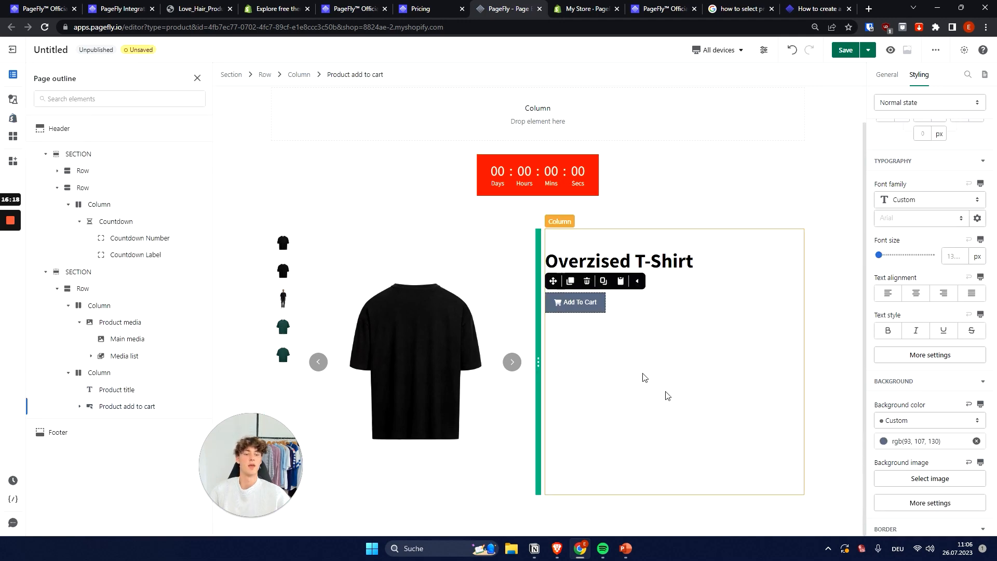
- Apply the global Color 1 as the Add To Cart button's background color
click(627, 377)
click(576, 302)
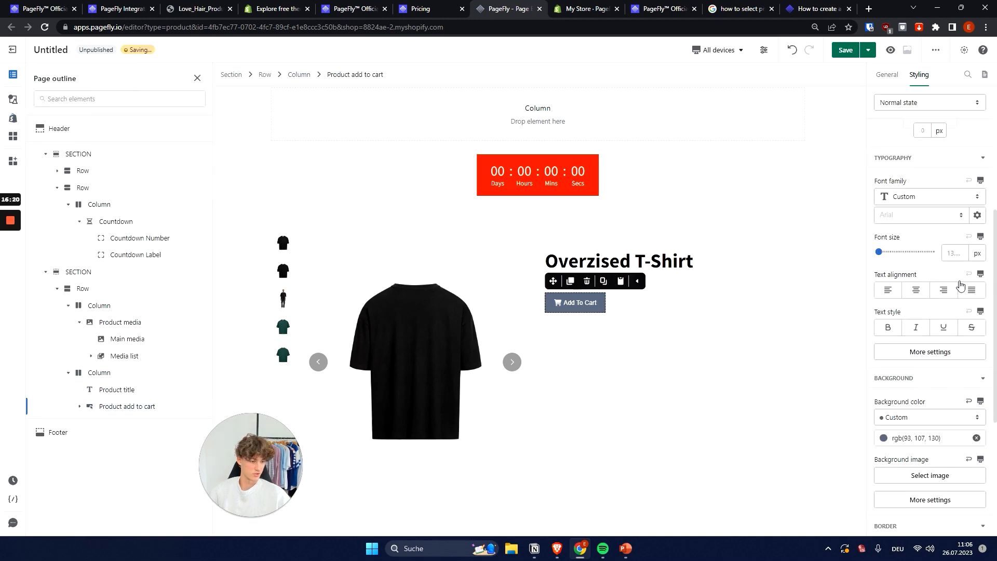
scroll(944, 253, down, 4)
scroll(943, 253, up, 3)
click(903, 285)
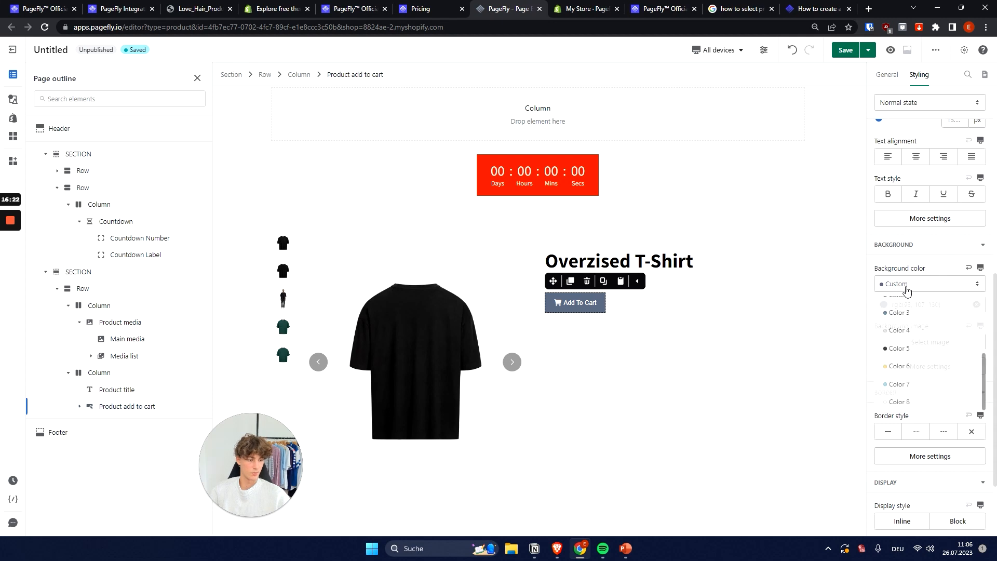
scroll(935, 396, down, 2)
scroll(934, 396, down, 2)
scroll(921, 260, up, 2)
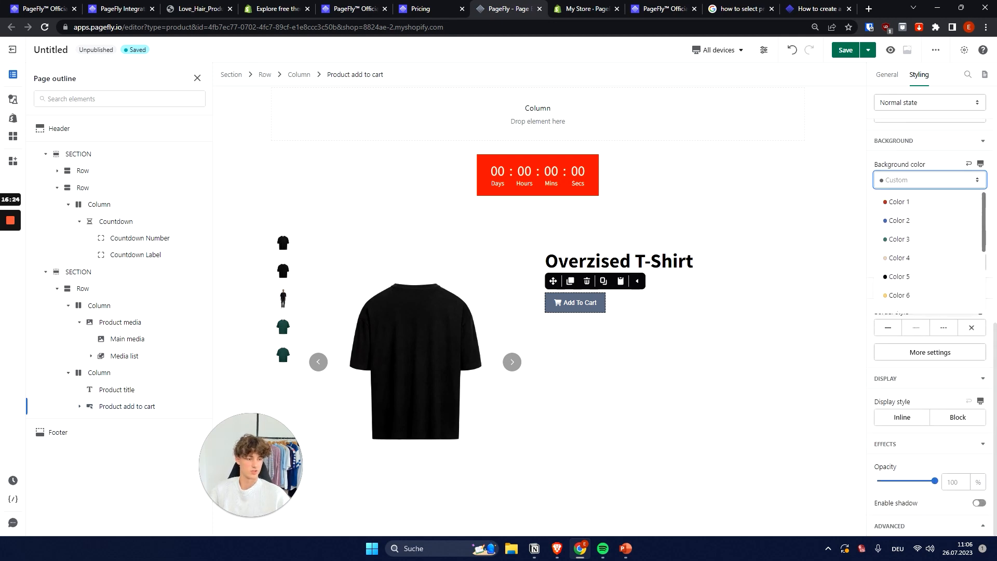
click(904, 202)
- Brighten the Add To Cart button's background to a fully saturated red, rgb(255, 38, 0), in the color picker
click(886, 205)
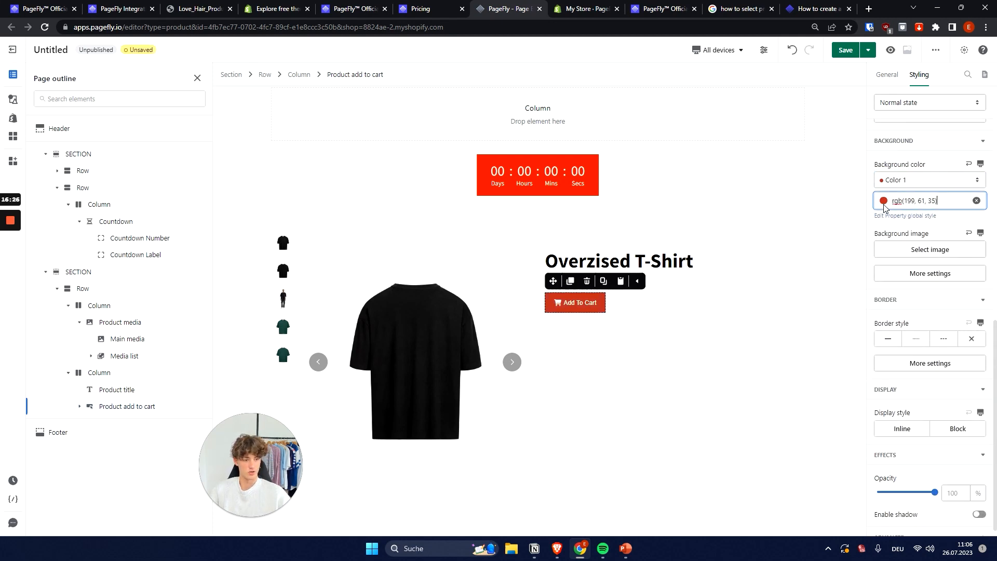
click(886, 204)
drag(834, 177, 883, 80)
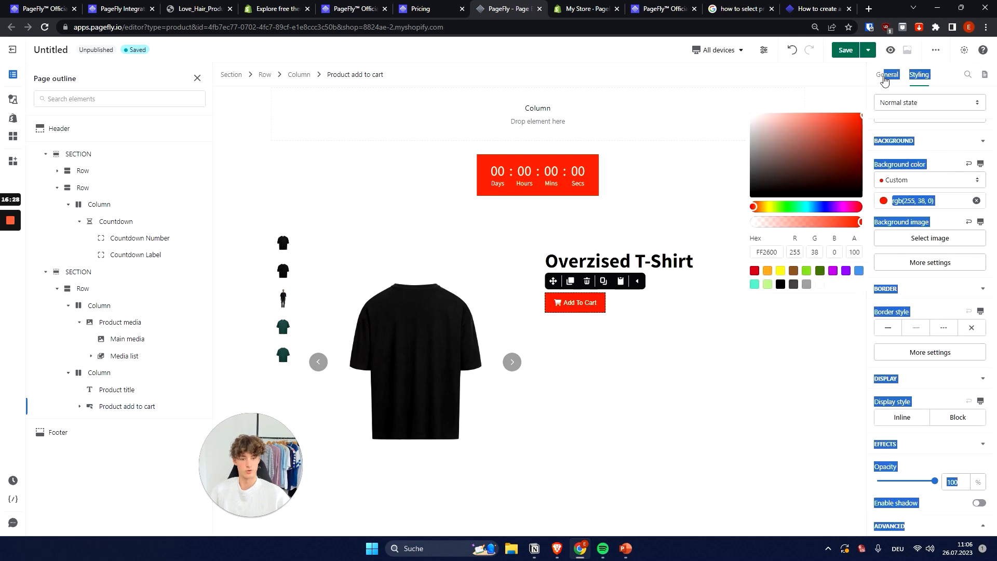
click(789, 356)
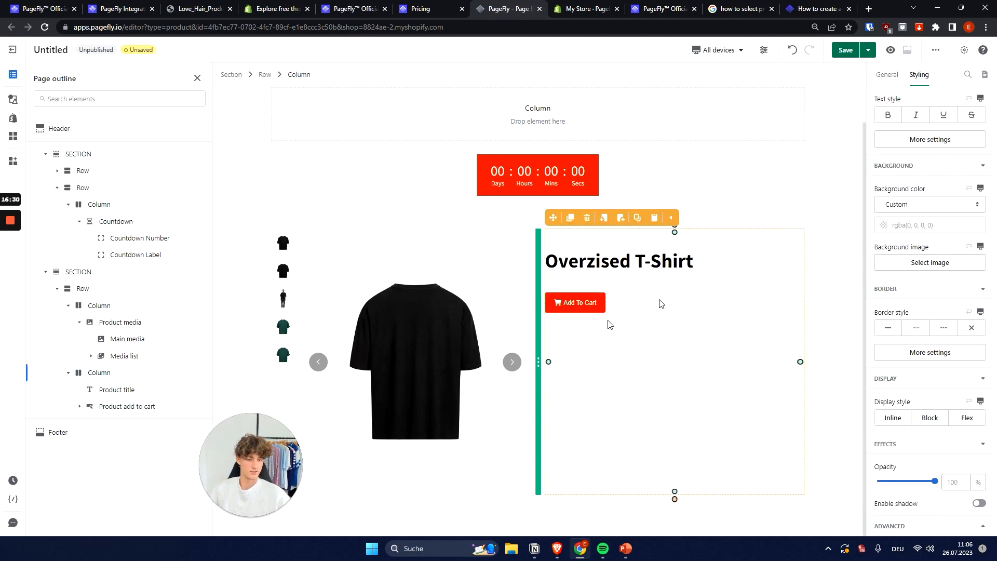
- Style the Add To Cart button's text with the FONT_FAMILY 3 font and make it bold
click(581, 303)
scroll(960, 215, up, 8)
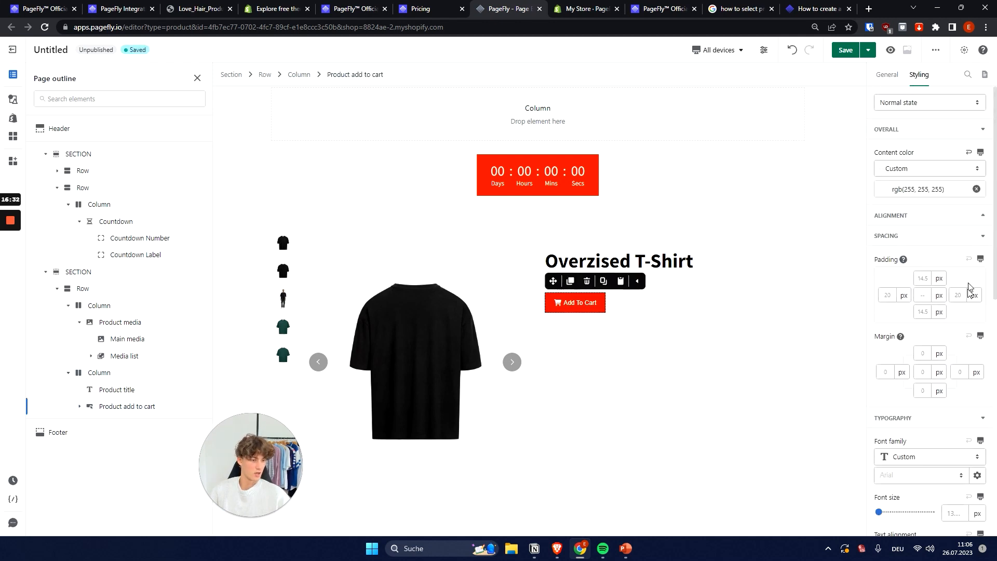
scroll(914, 156, down, 3)
click(930, 301)
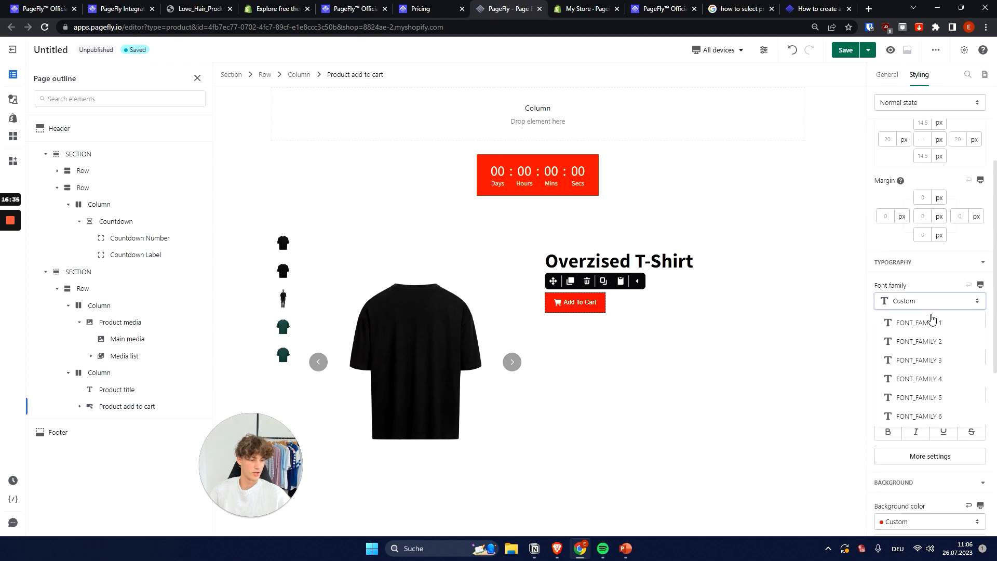
click(925, 360)
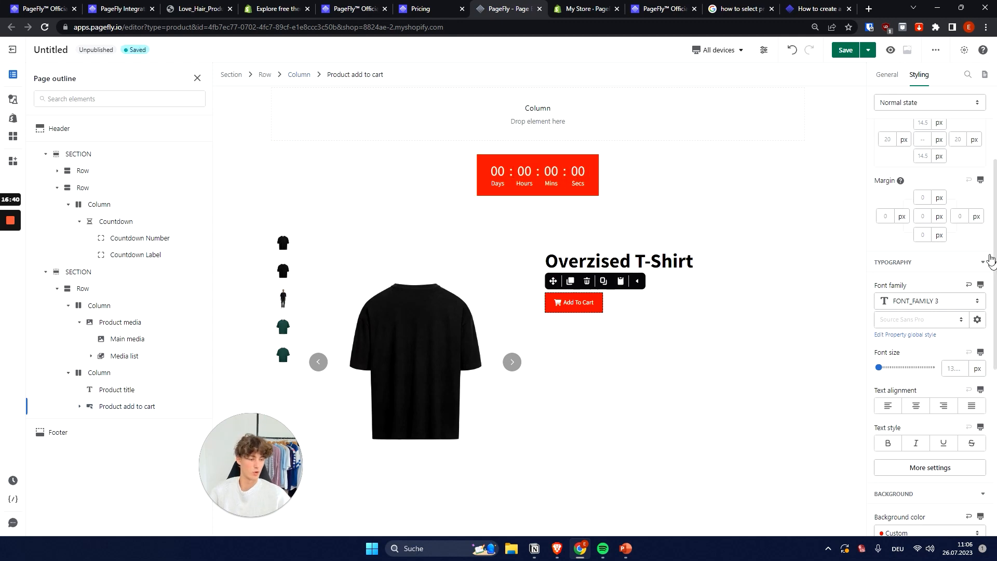
scroll(979, 272, down, 4)
scroll(945, 296, up, 3)
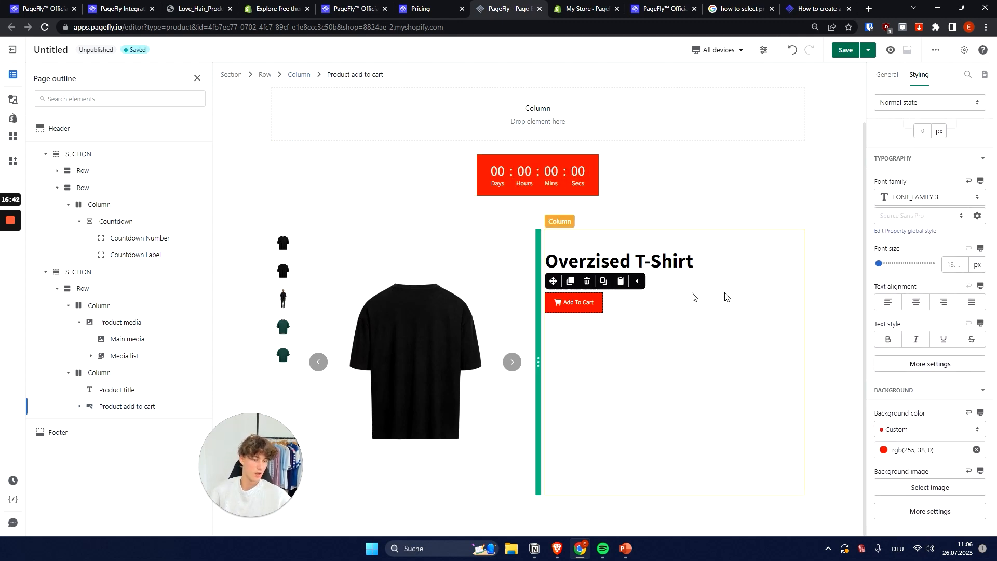
click(886, 339)
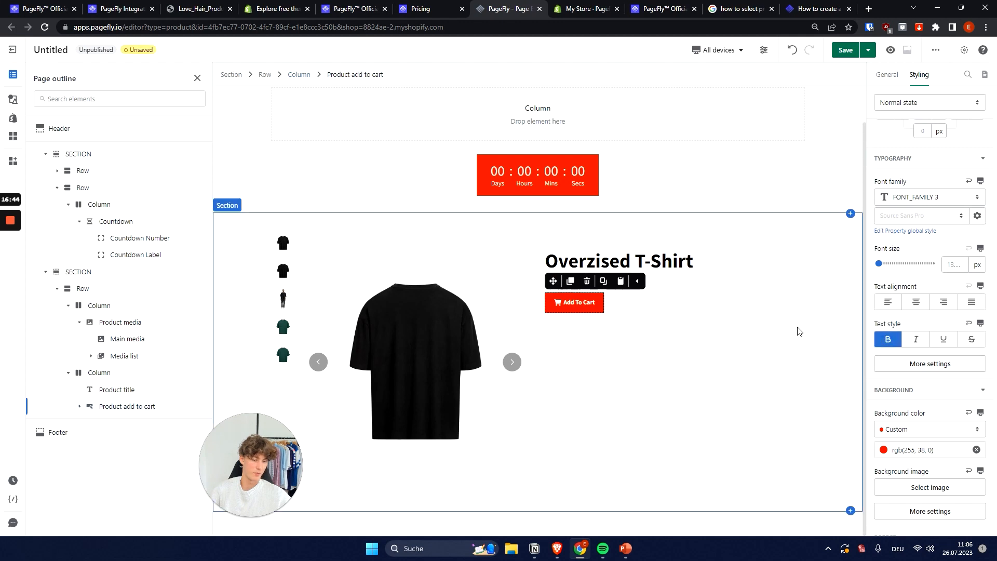
- Set the Add To Cart button's padding to 20 px above and below and 30 px on both sides
scroll(948, 237, up, 4)
scroll(940, 291, up, 1)
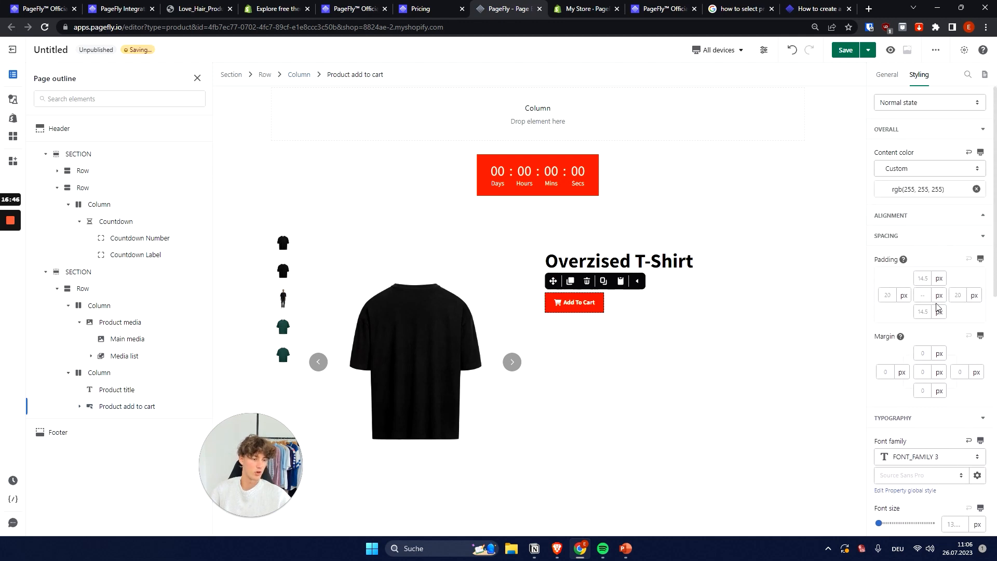
text(20)
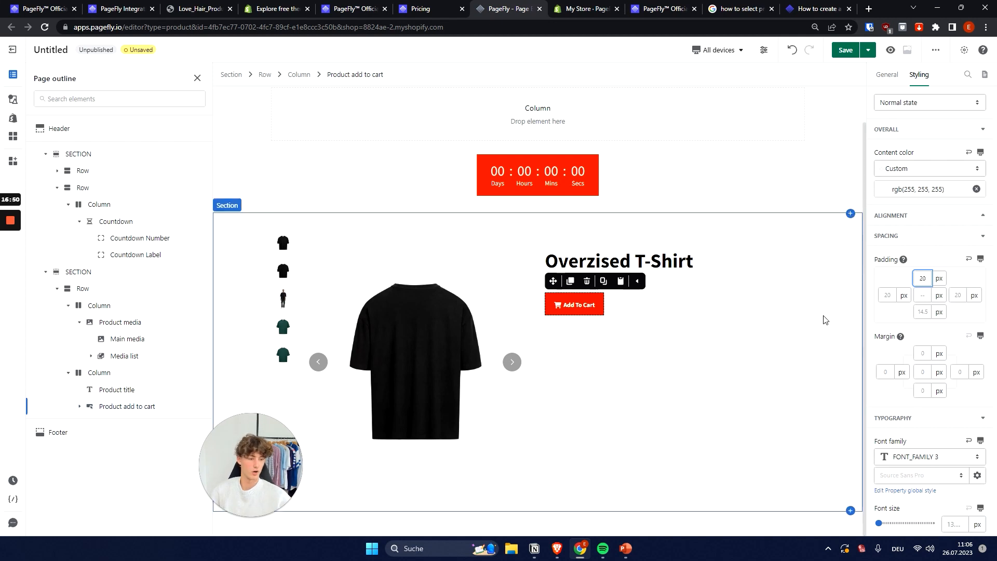
click(932, 312)
text(20)
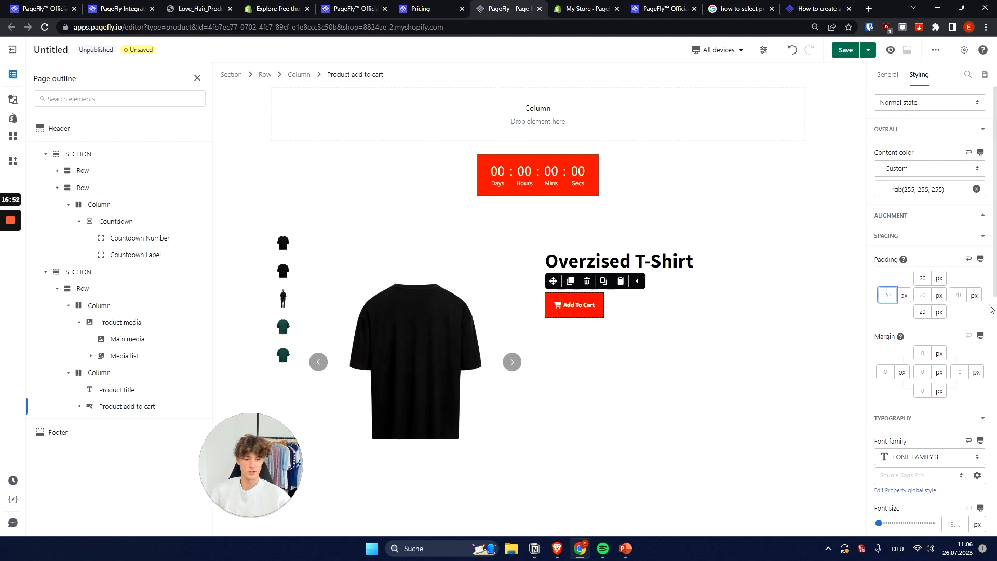
text(30)
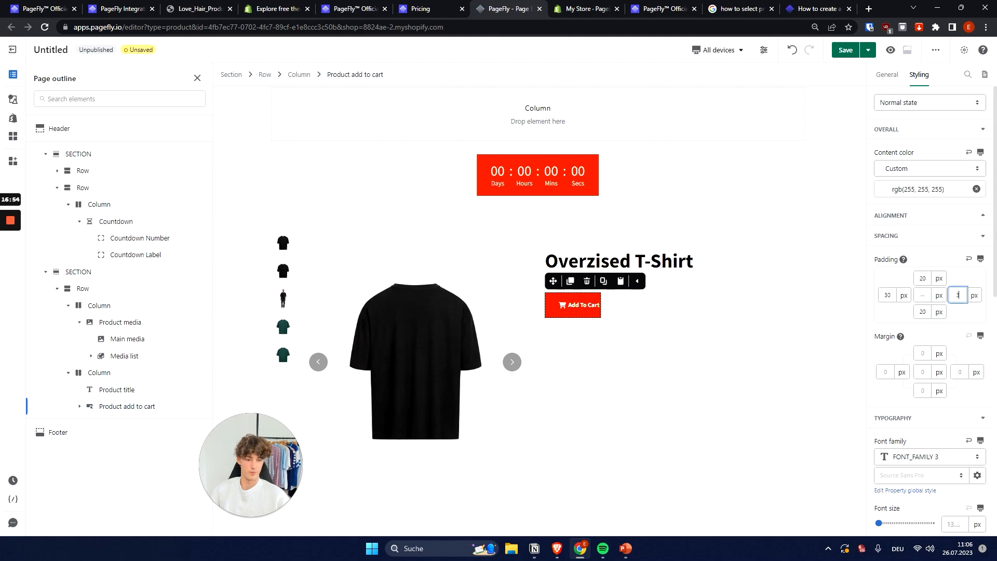
click(635, 350)
click(597, 311)
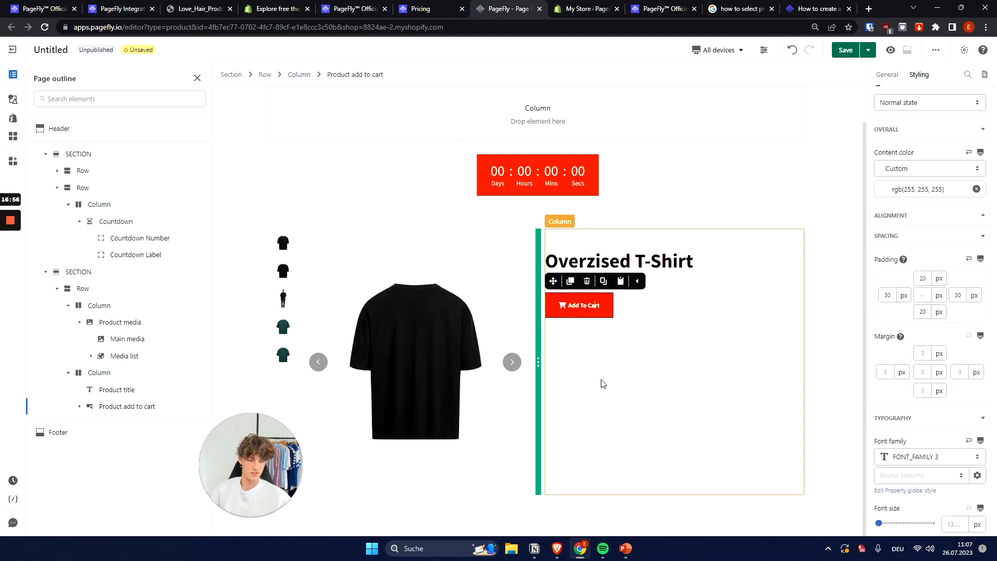
click(475, 397)
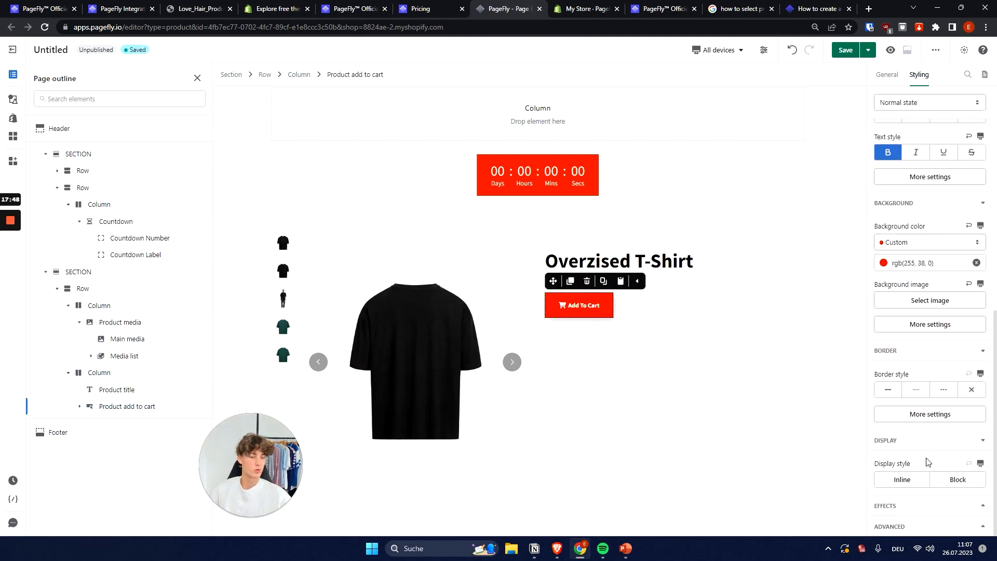
- Give the Add To Cart button the Fade in down animation for when it becomes visible
scroll(928, 462, up, 10)
click(889, 75)
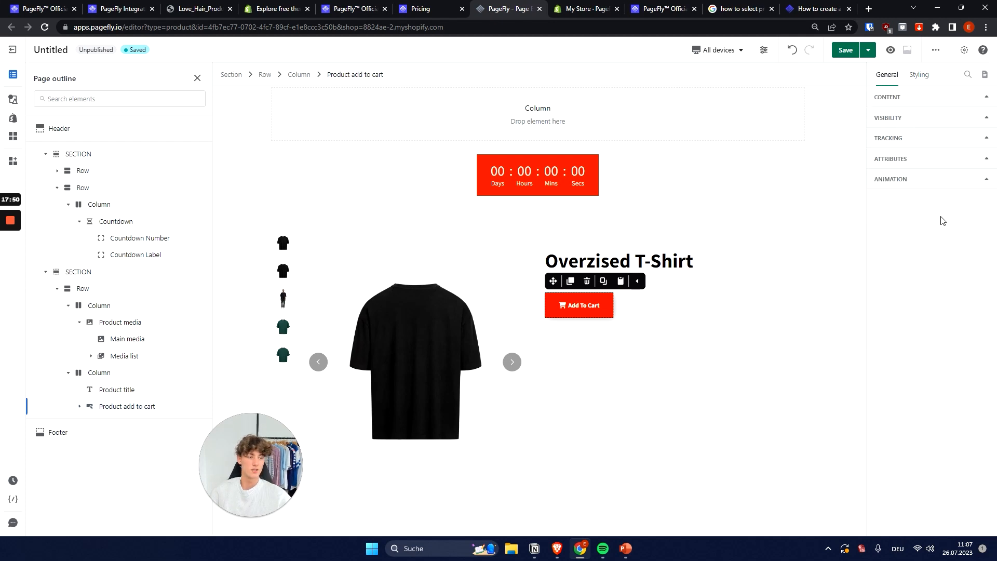
click(919, 74)
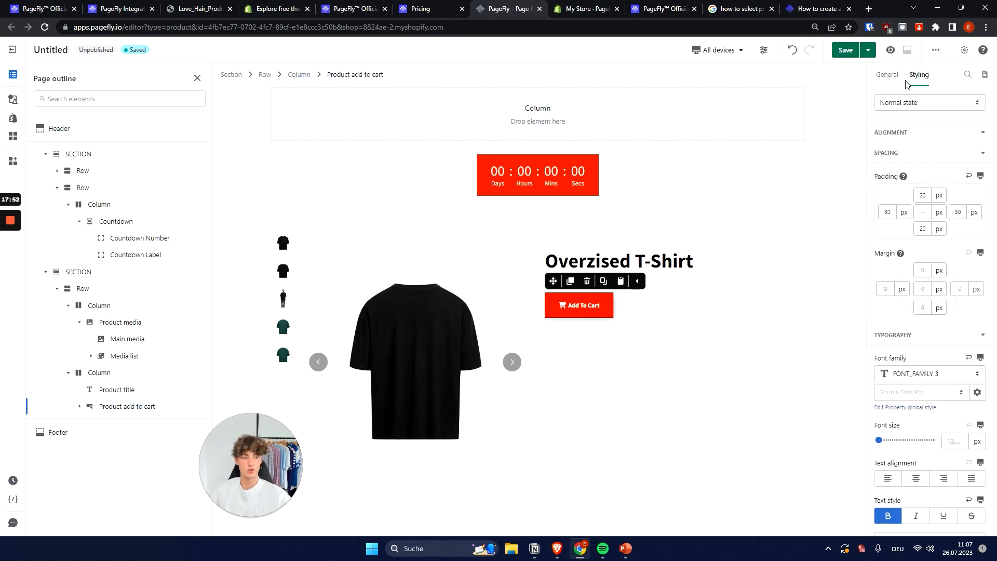
click(882, 76)
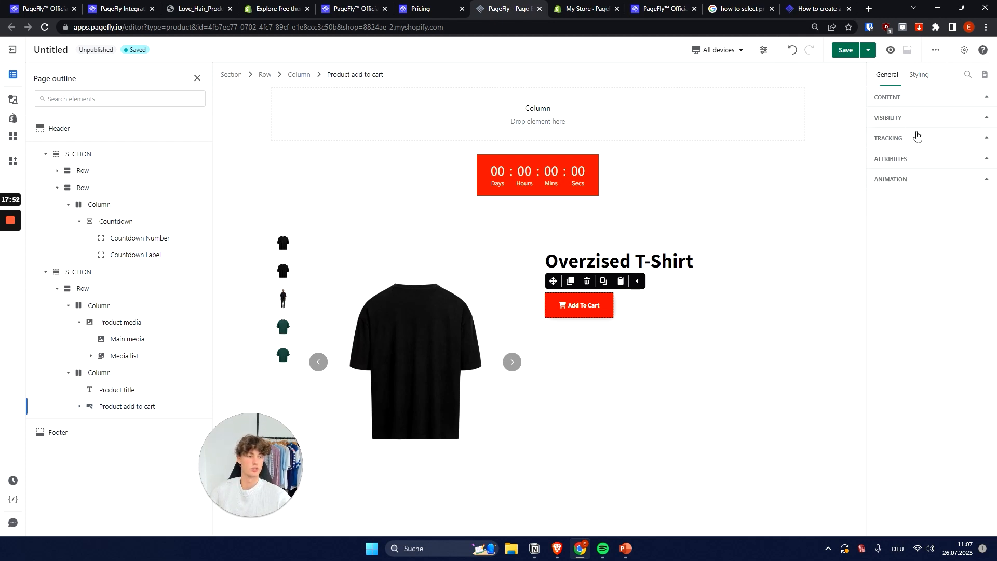
click(904, 189)
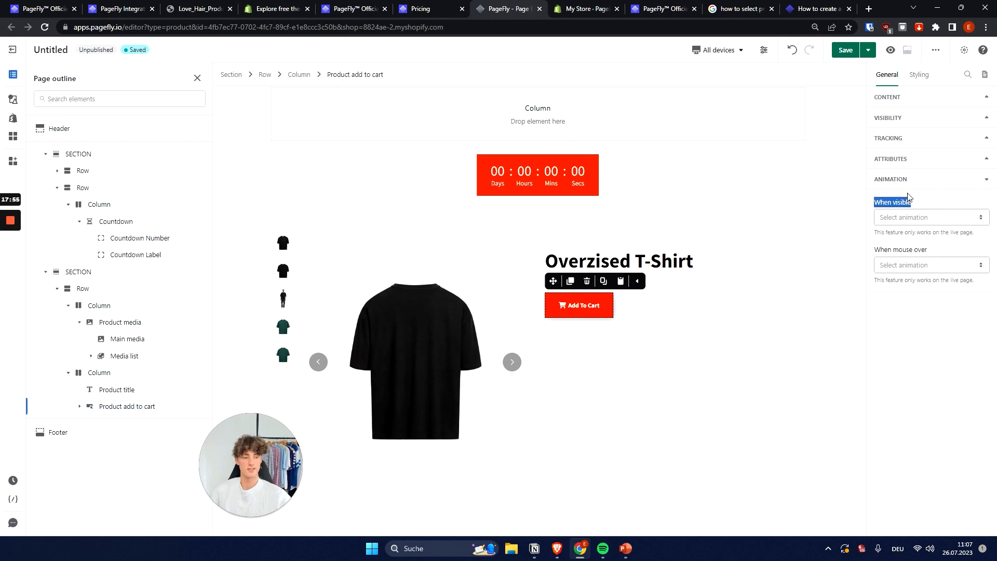
click(938, 203)
drag(943, 256, 875, 250)
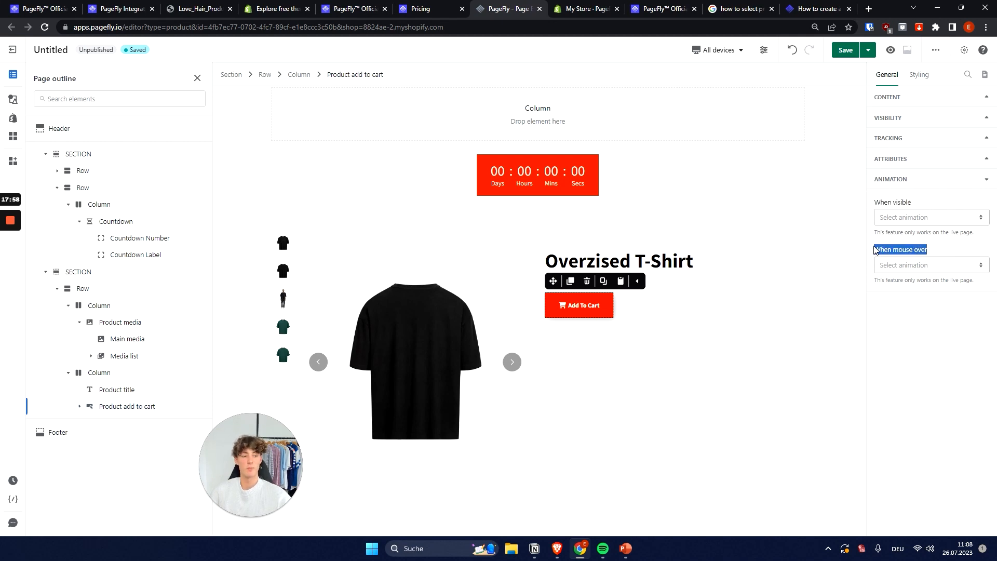
click(877, 250)
click(929, 217)
scroll(930, 307, down, 5)
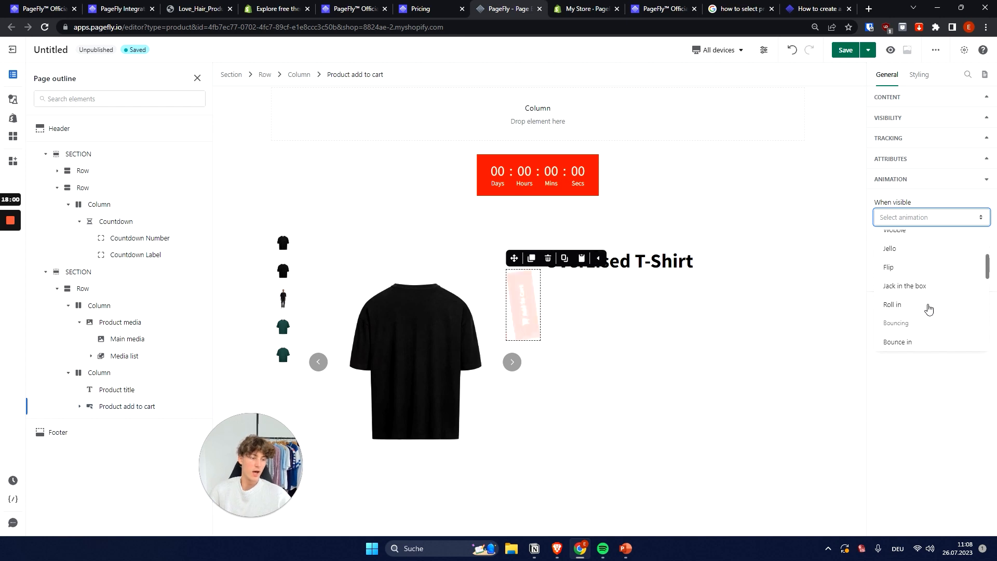
scroll(929, 312, down, 3)
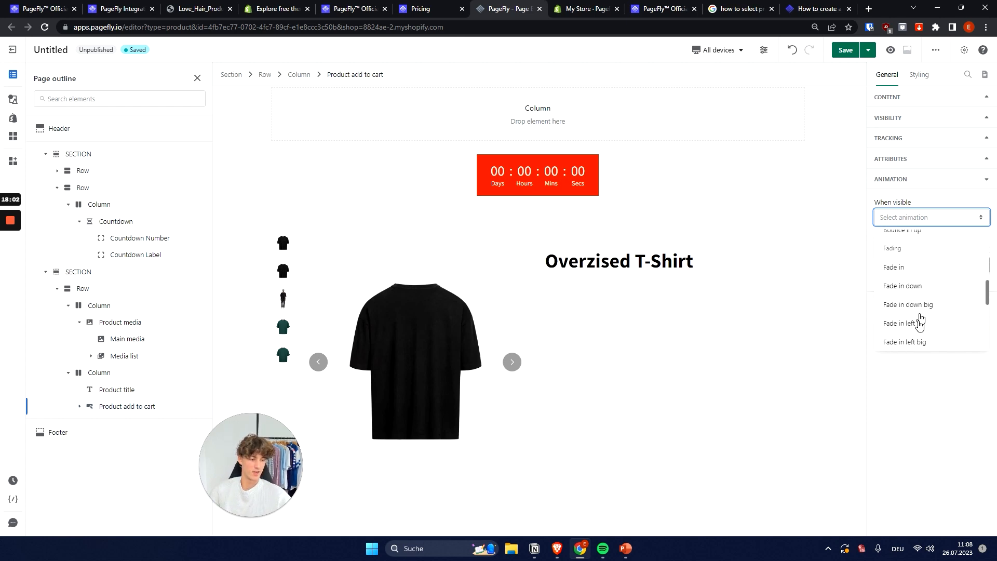
click(922, 293)
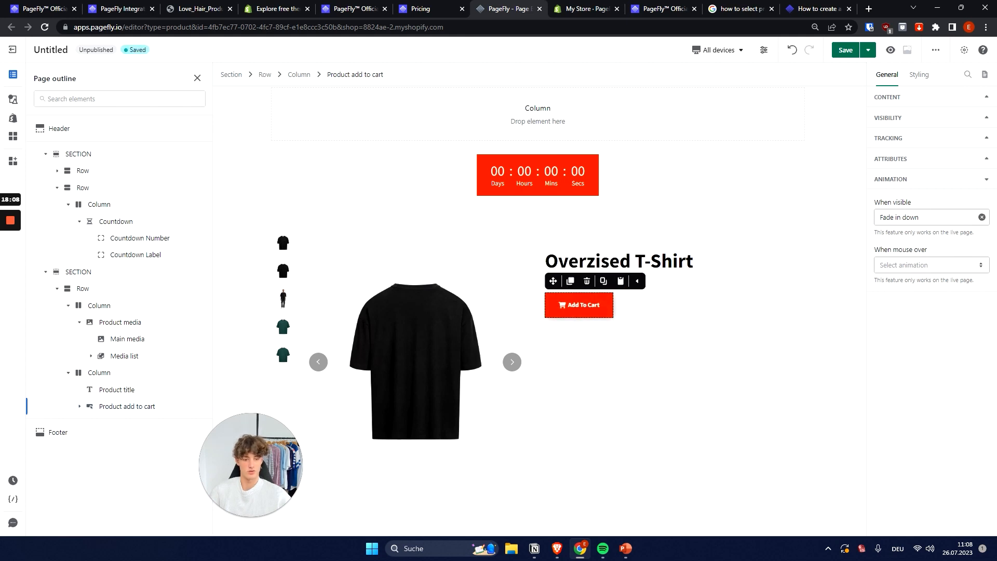
- Give the Add To Cart button the Bob animation for when the mouse is over it
click(914, 265)
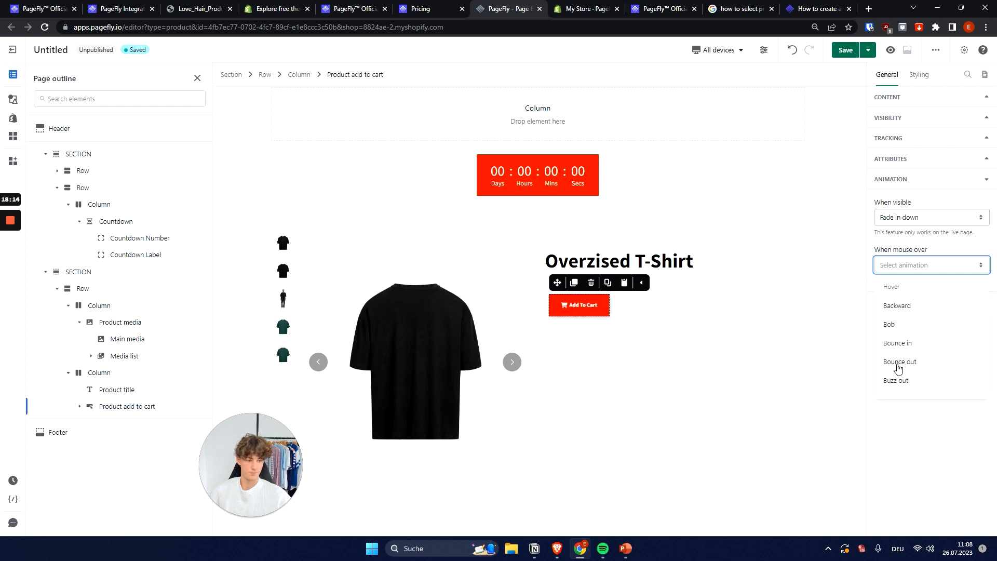
scroll(904, 361, down, 2)
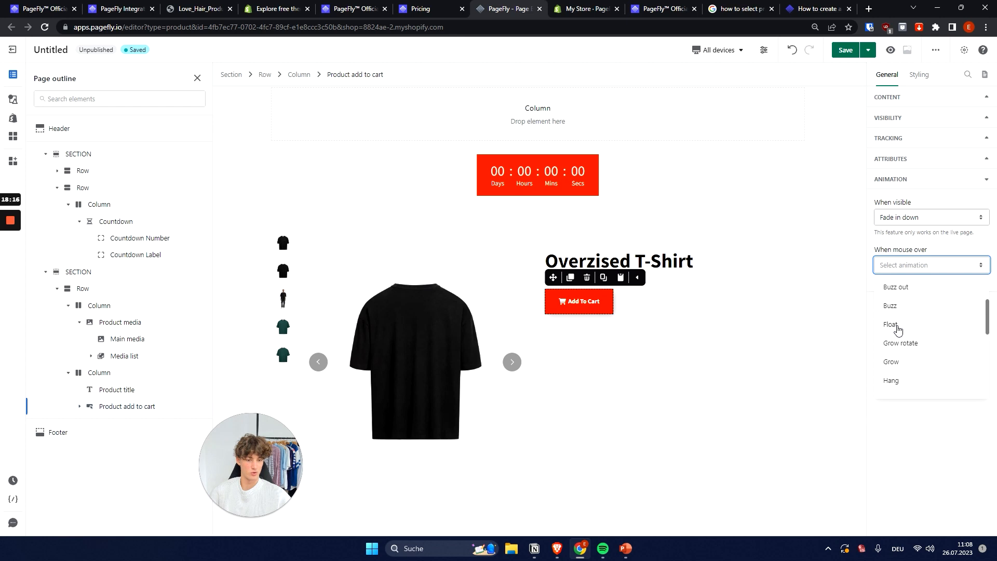
scroll(914, 333, up, 2)
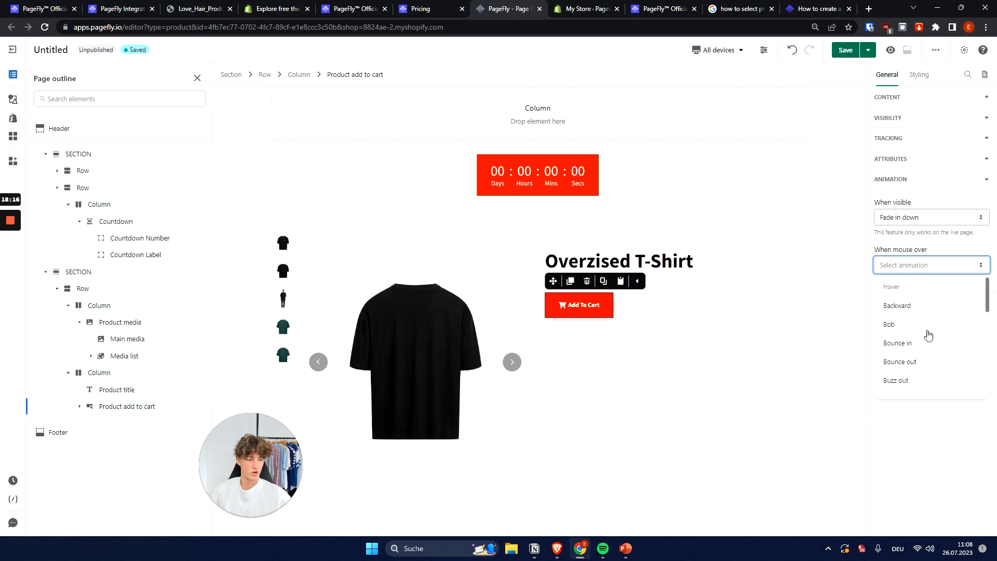
click(900, 326)
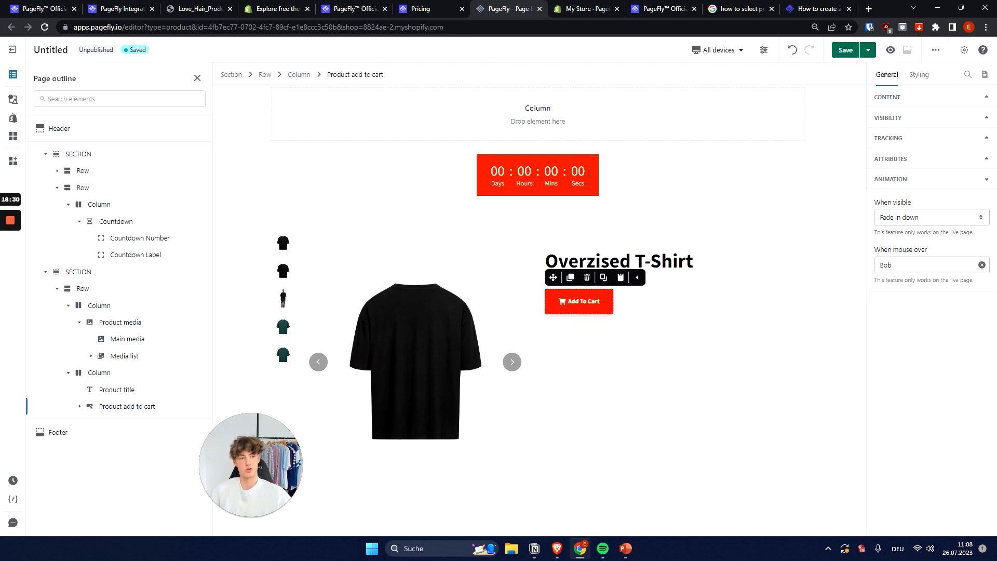
- Review the Add To Cart button's device visibility, tracking and HTML attribute settings
click(912, 123)
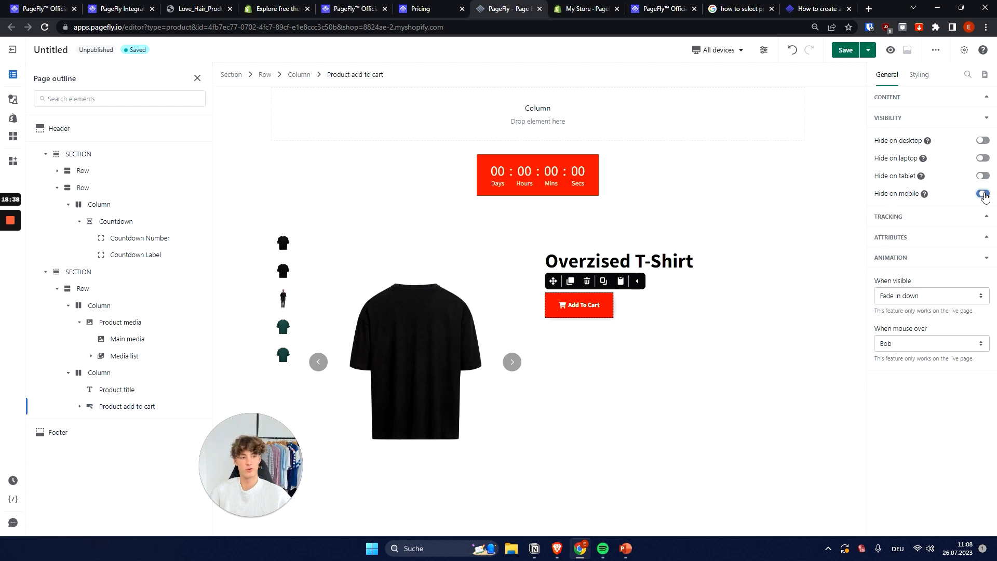
click(919, 220)
click(940, 115)
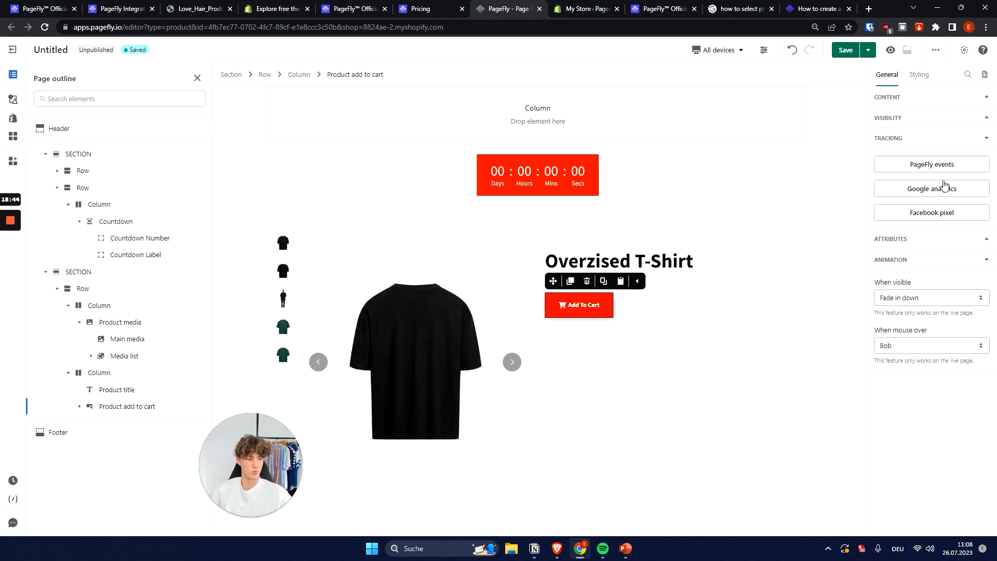
click(939, 137)
click(913, 160)
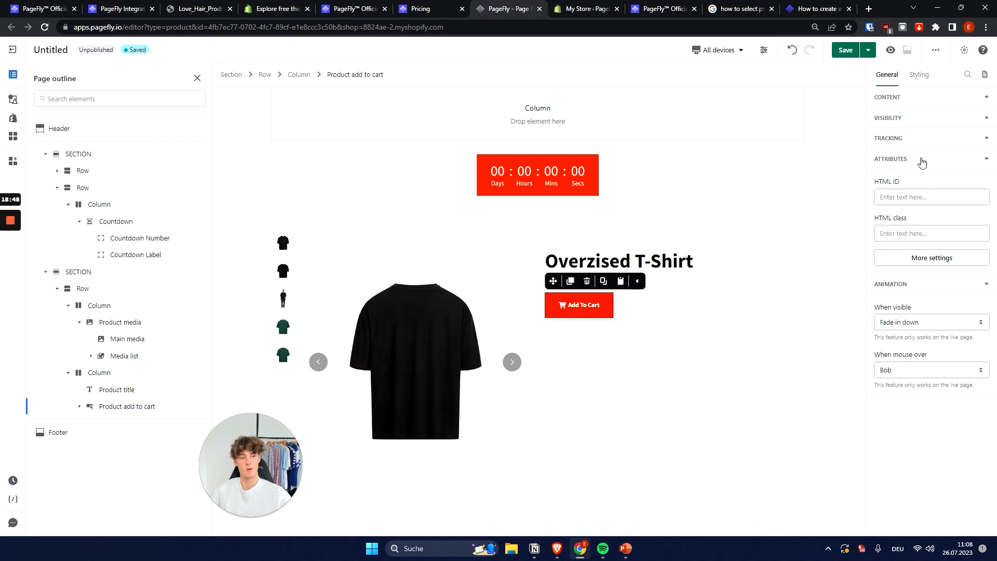
click(922, 161)
click(940, 182)
- Set the Add To Cart button's product source to Custom product and bring up the previous image in the product media
click(904, 97)
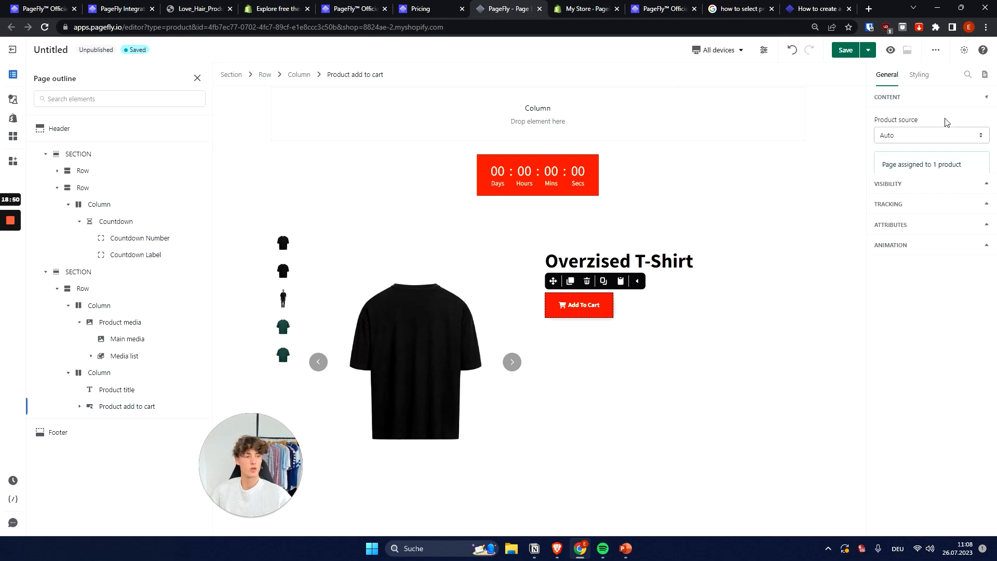
click(907, 138)
click(912, 134)
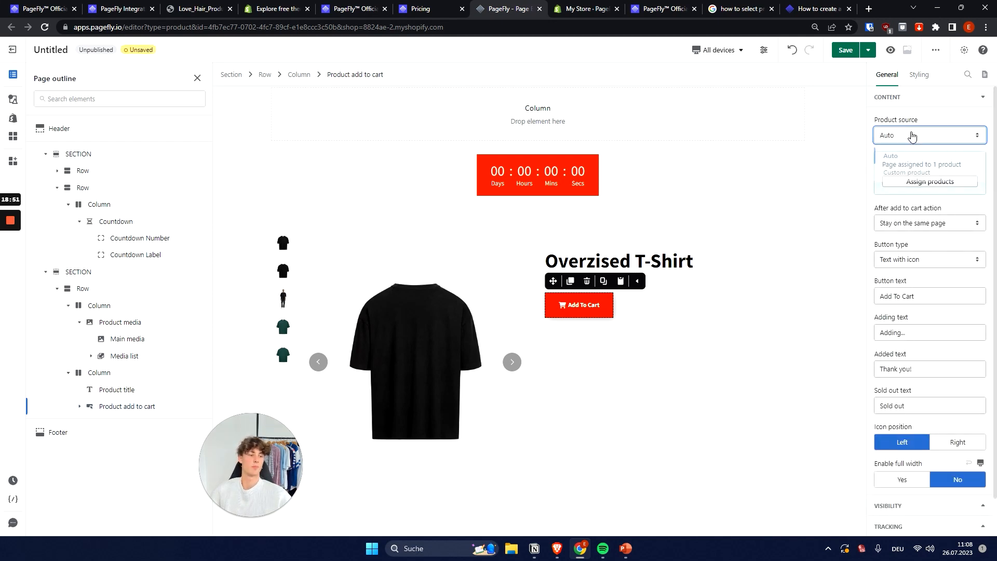
click(910, 134)
click(917, 176)
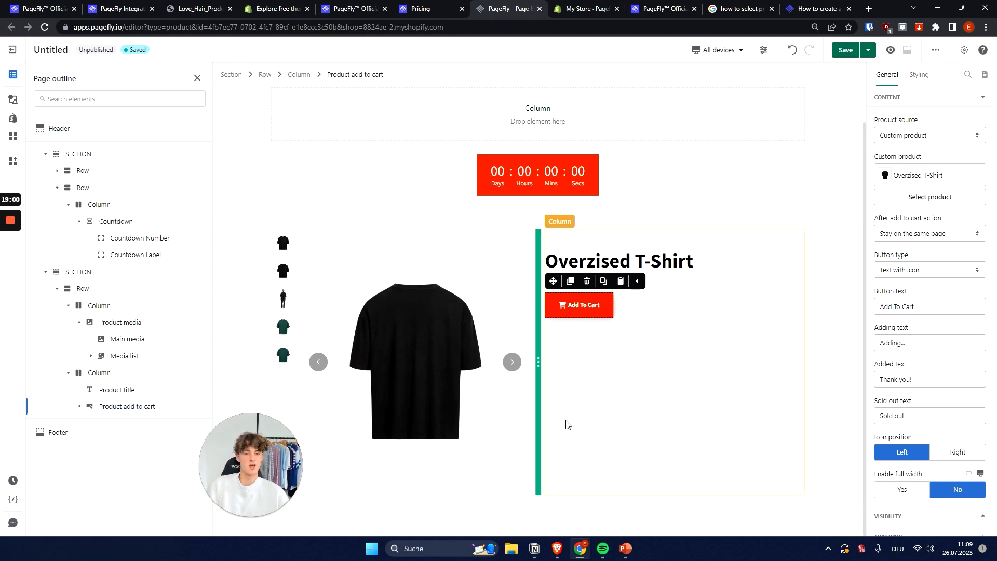
click(322, 362)
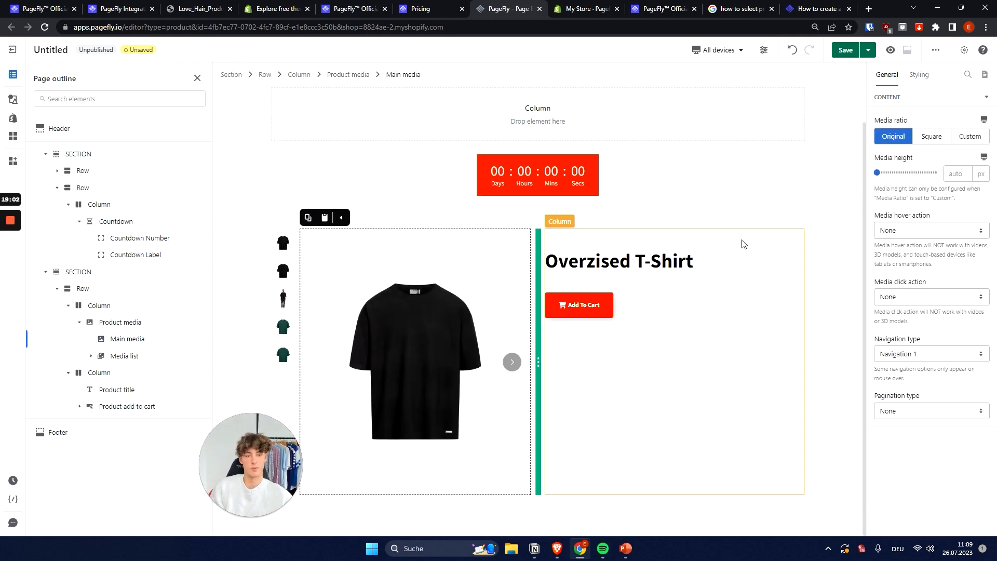
- Change the Add To Cart button's text to "Buy Me"
click(606, 310)
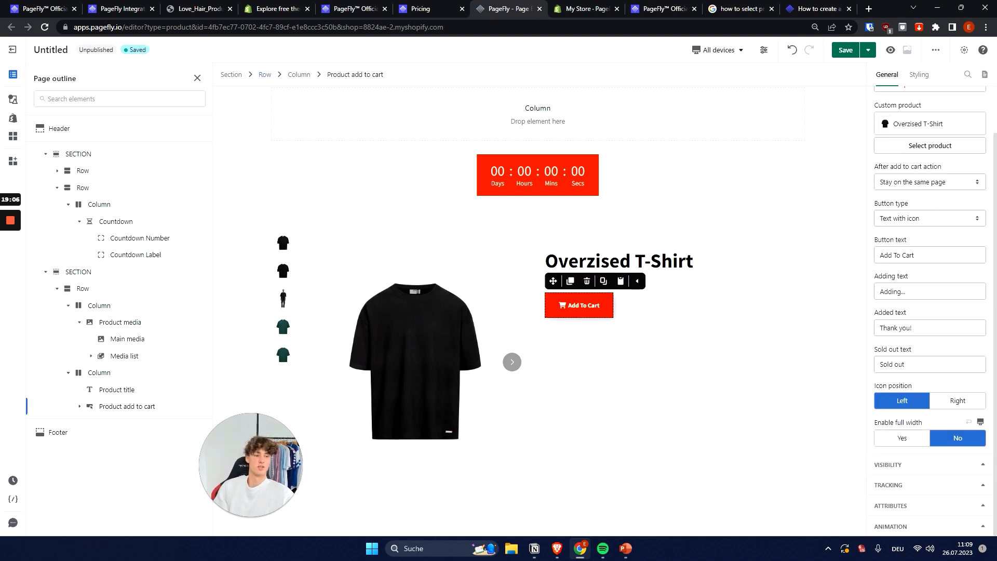
click(912, 256)
triple_click(897, 255)
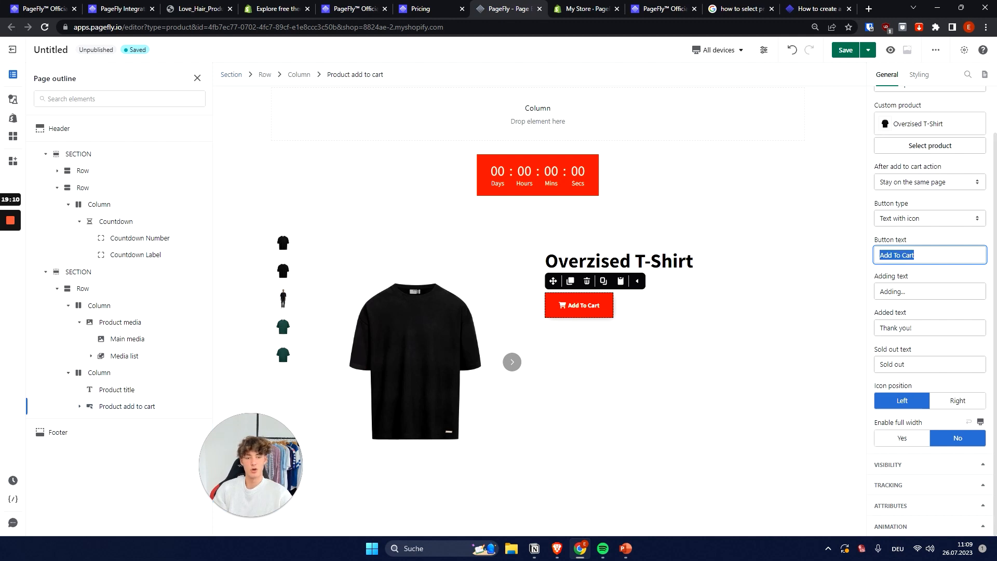
text(Buy Me)
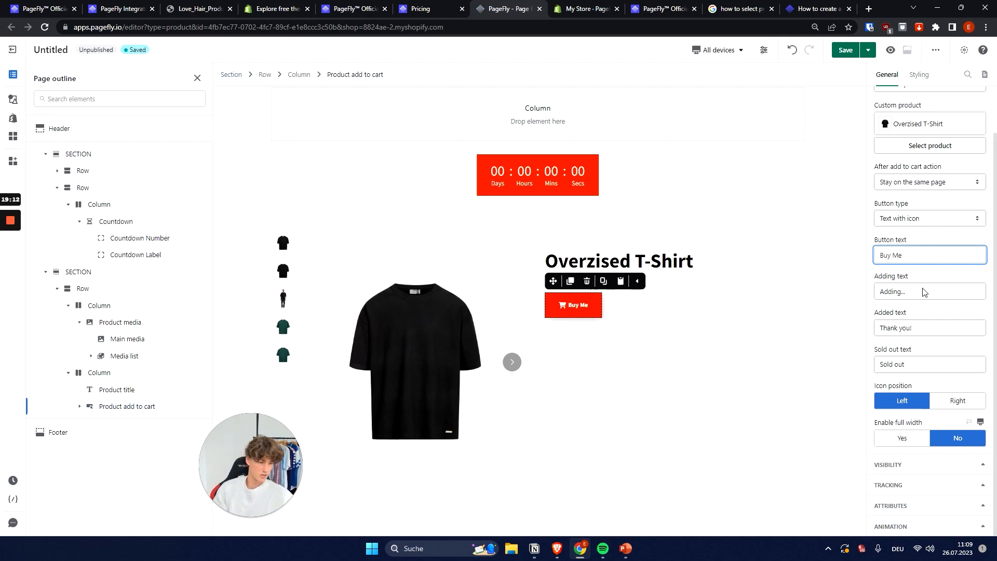
- Set the button's sold out text to "Sorry, We are sold out!"
click(912, 363)
key(ctrl+a)
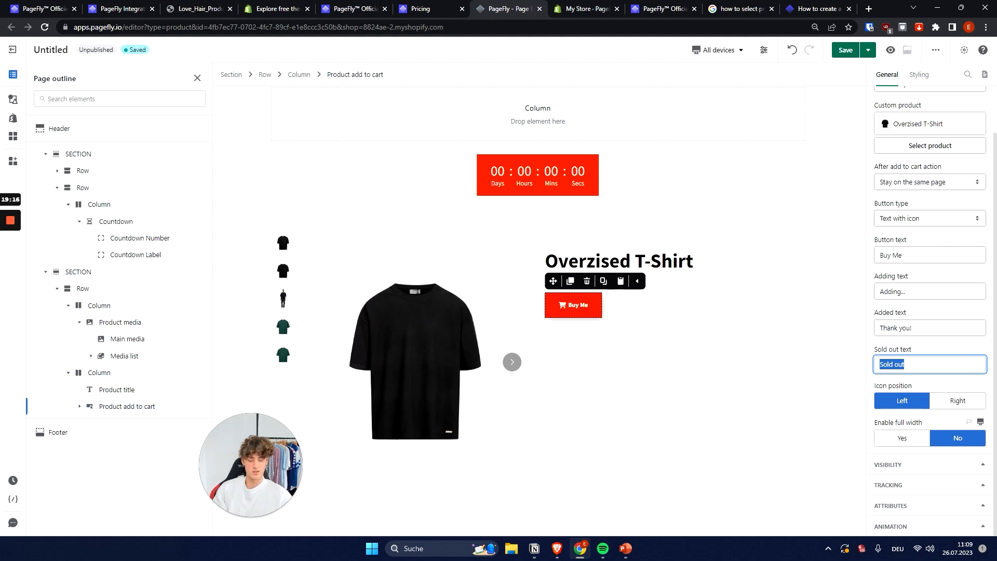
text(Sorry, We are s)
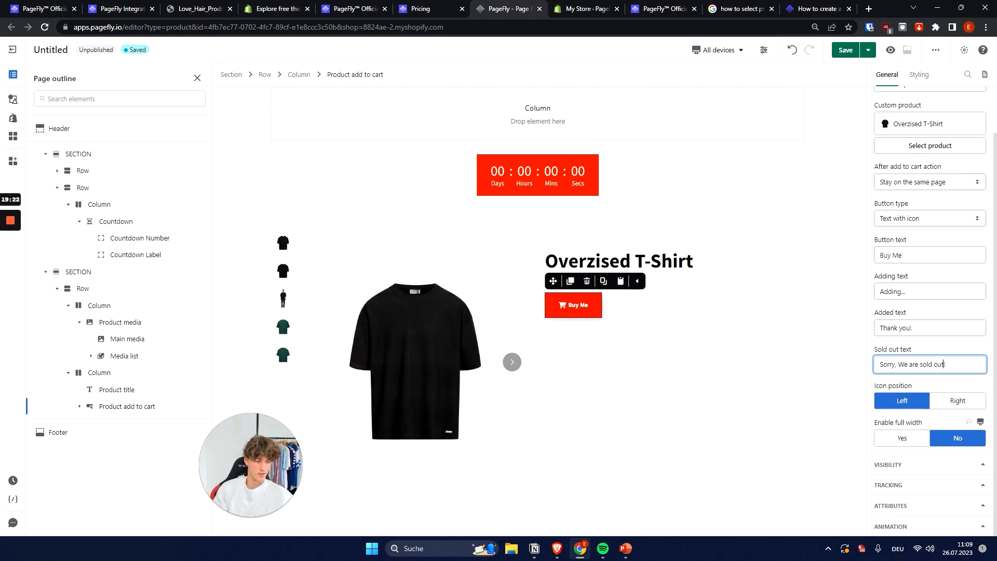
- Try the Buy Me button's icon position on the right, return it to Left, and enable full width for the button
click(563, 305)
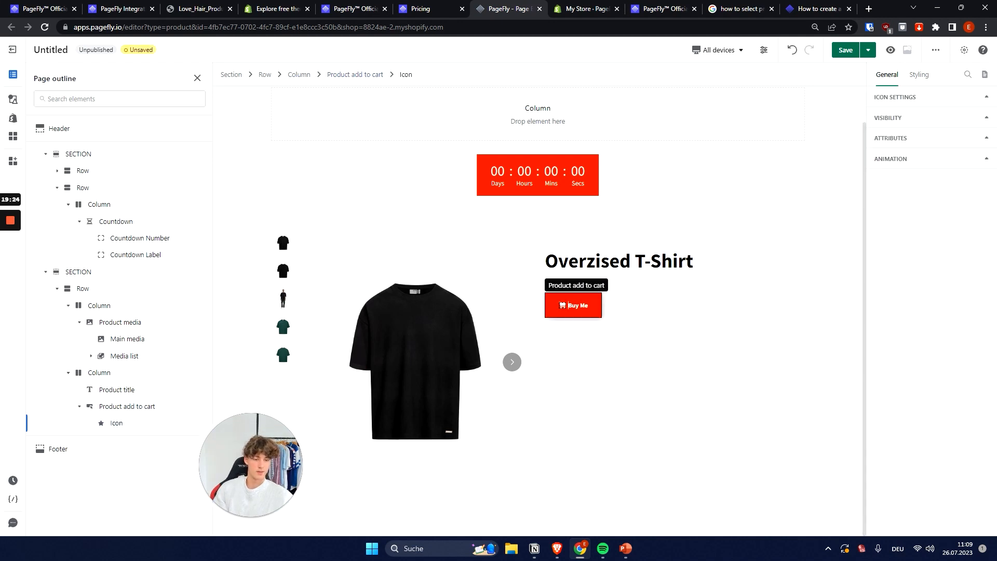
click(588, 306)
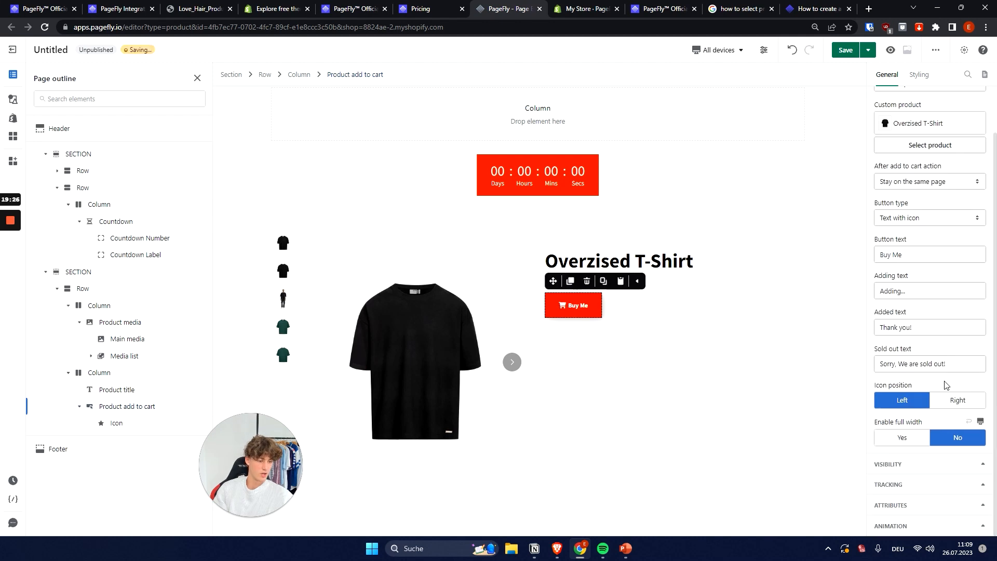
click(956, 401)
click(906, 401)
click(925, 446)
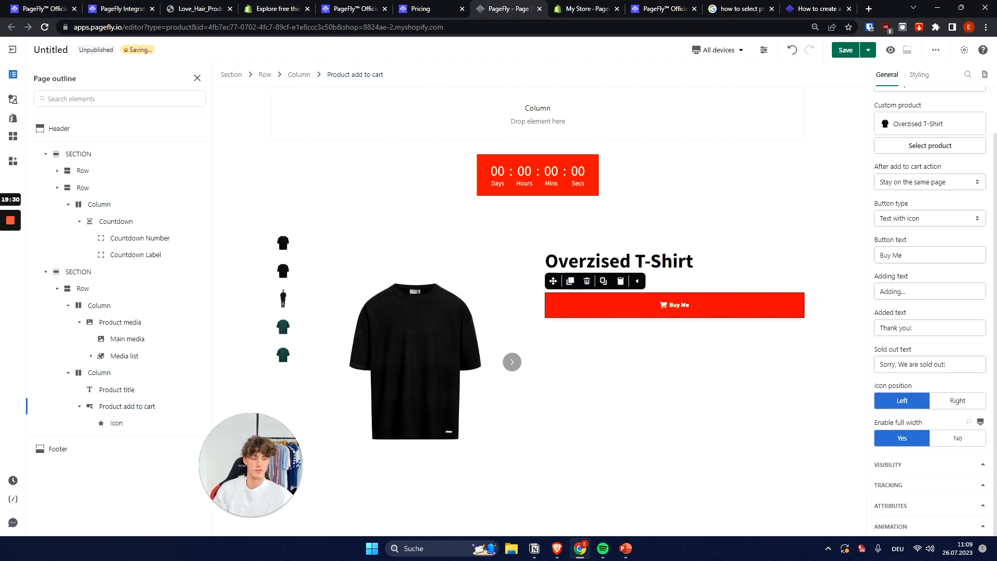
click(240, 518)
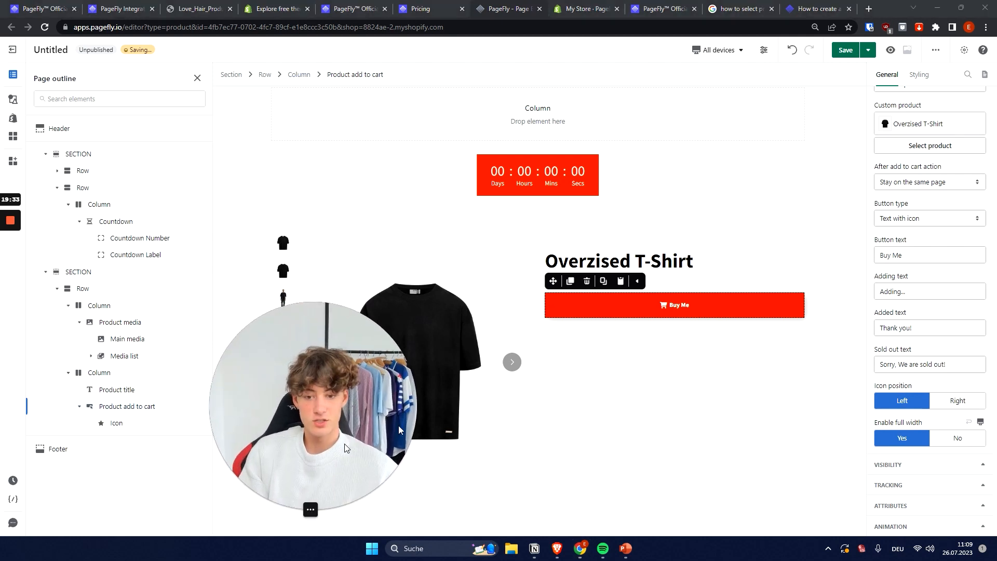